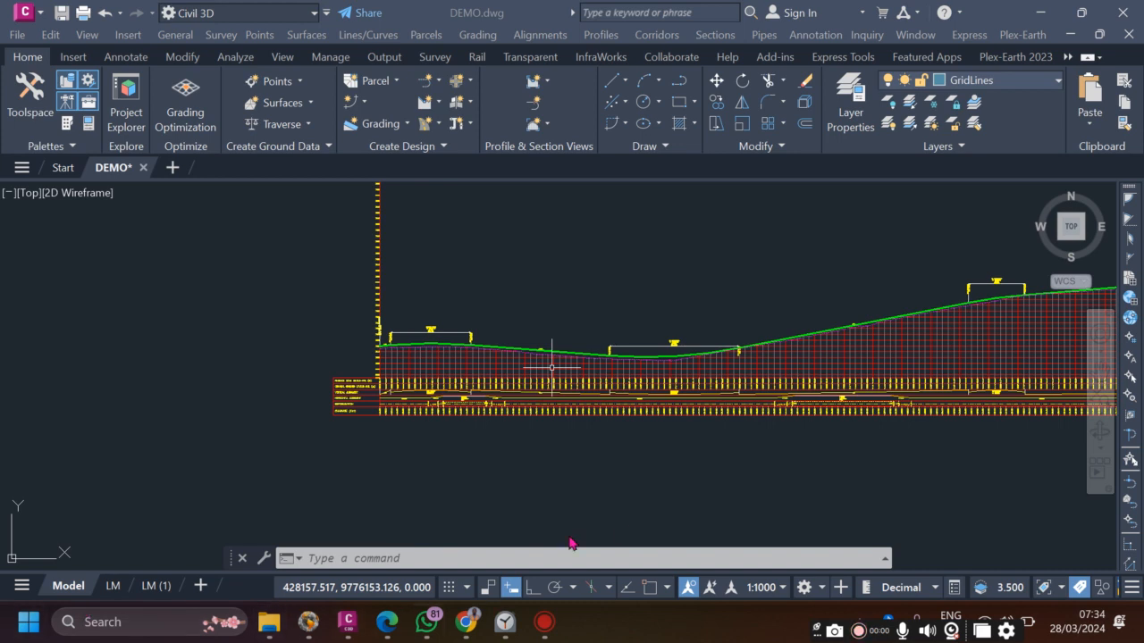
- Zoom in and out around the DEMO.dwg road profile to inspect its curves
click(567, 293)
scroll(391, 378, down, 3)
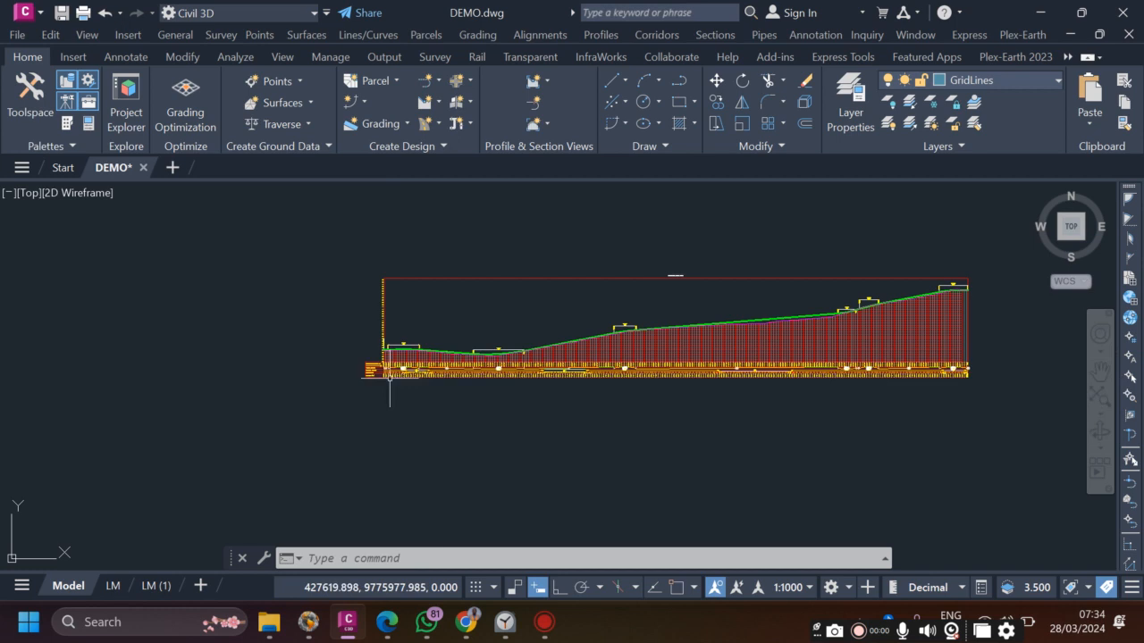
scroll(524, 356, up, 3)
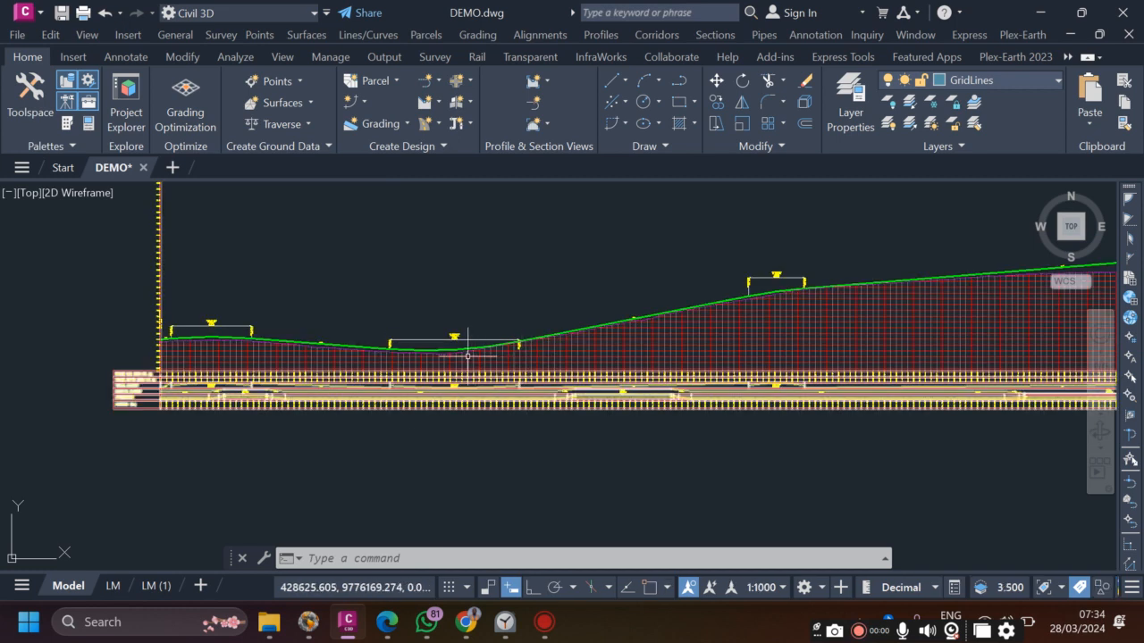
mouse_move(455, 366)
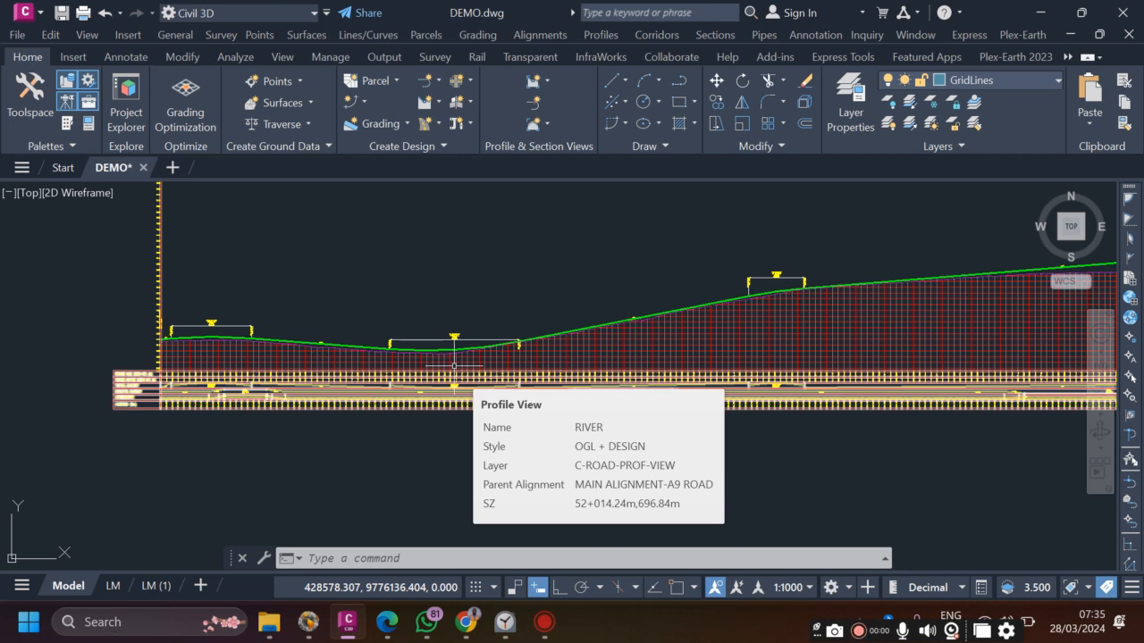
scroll(220, 336, up, 6)
scroll(219, 336, down, 3)
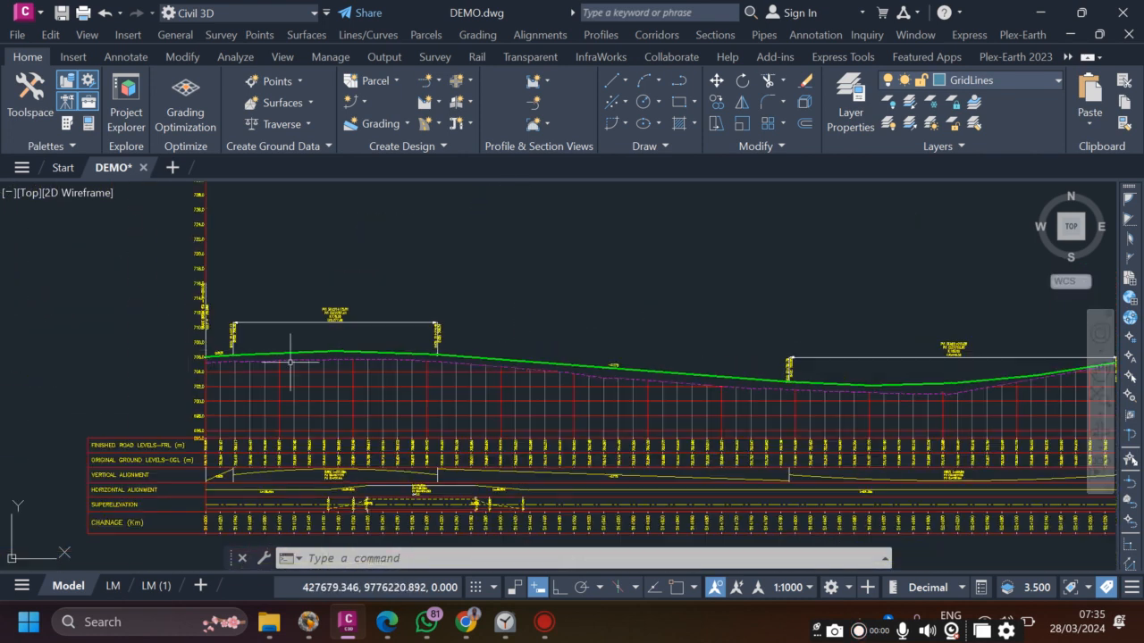
scroll(215, 350, up, 9)
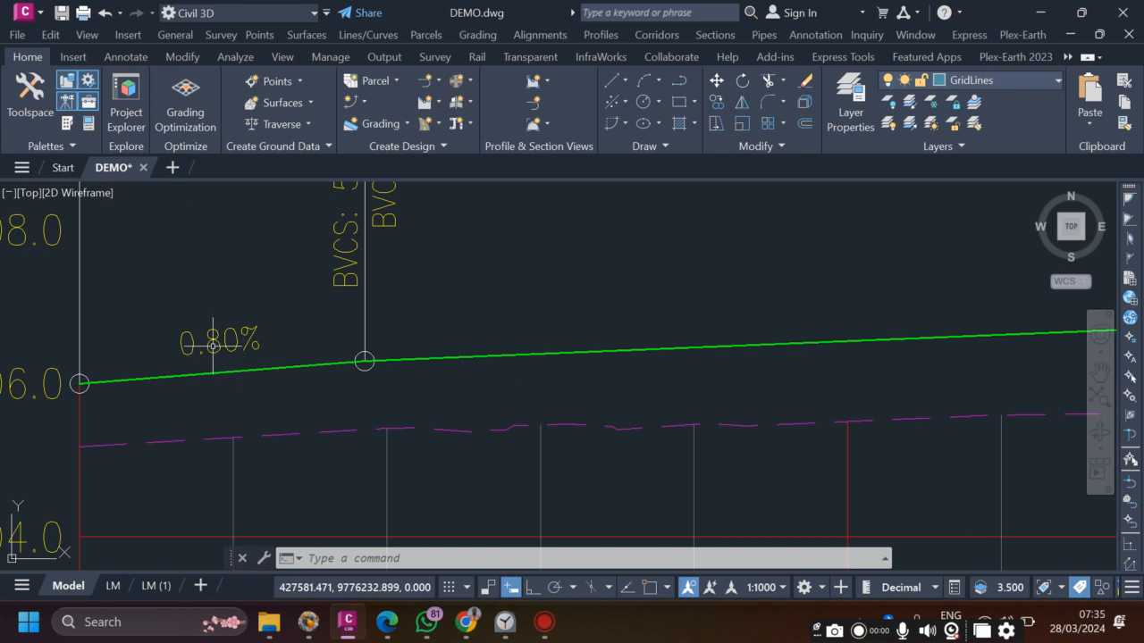
scroll(215, 350, down, 4)
scroll(160, 354, down, 4)
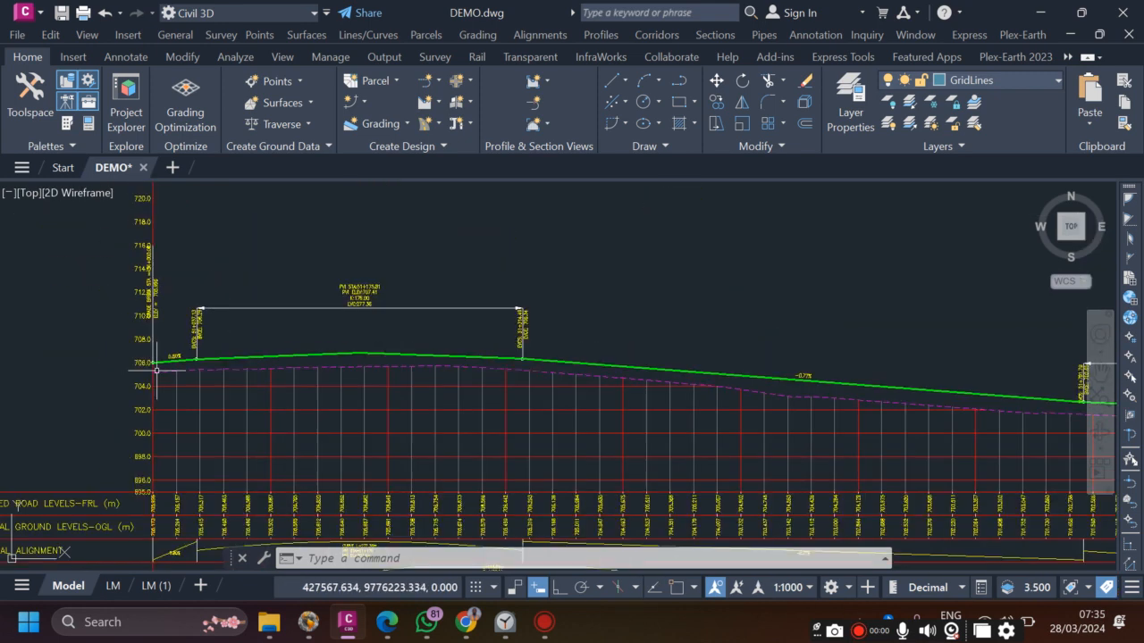
scroll(584, 376, up, 4)
scroll(529, 375, up, 3)
scroll(530, 377, down, 2)
scroll(437, 363, down, 1)
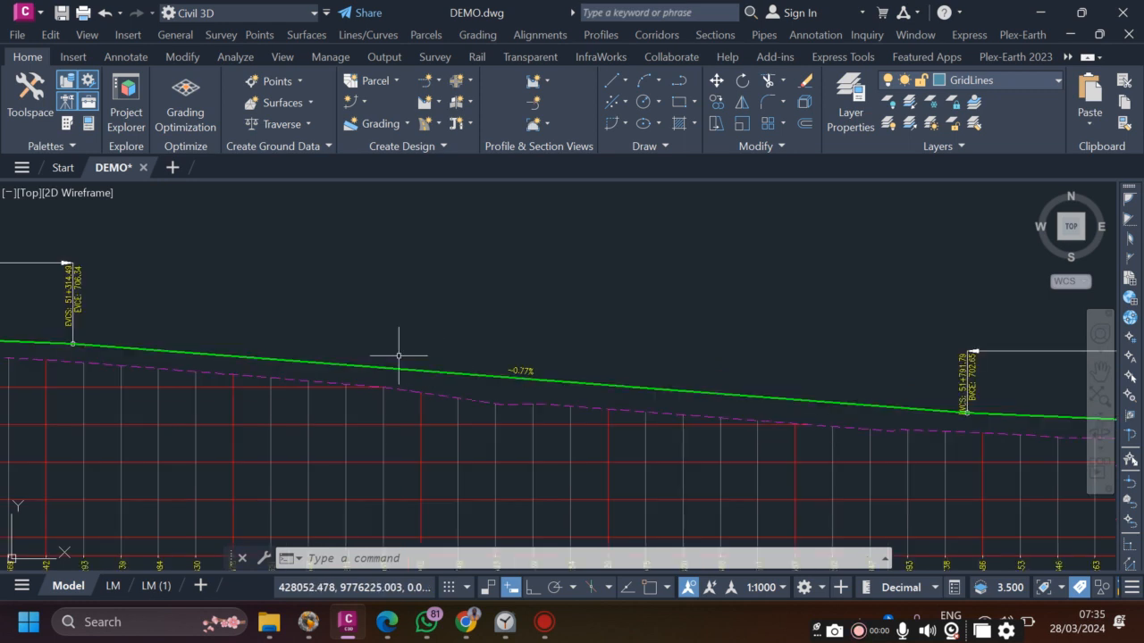
scroll(477, 366, up, 1)
scroll(352, 365, down, 1)
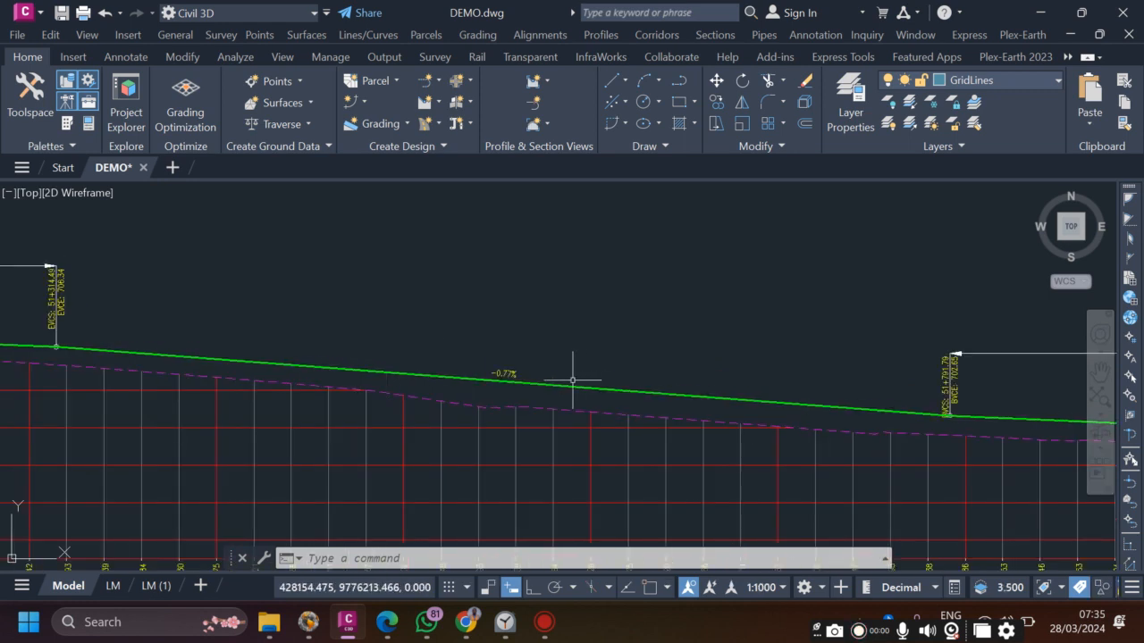
scroll(389, 382, up, 6)
scroll(389, 382, down, 8)
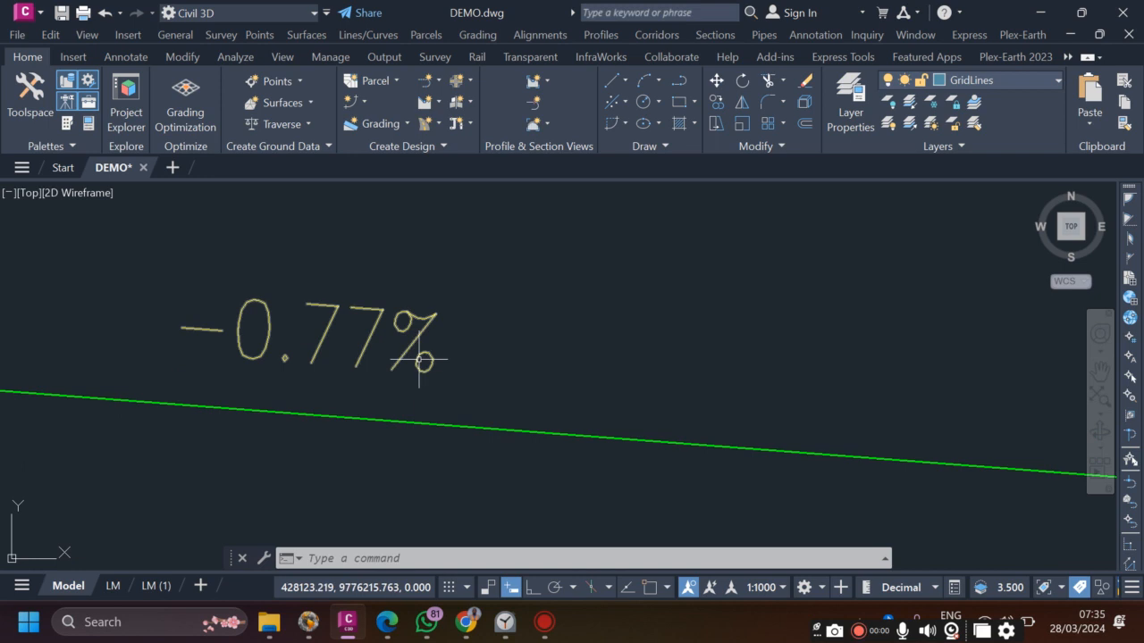
scroll(444, 382, down, 4)
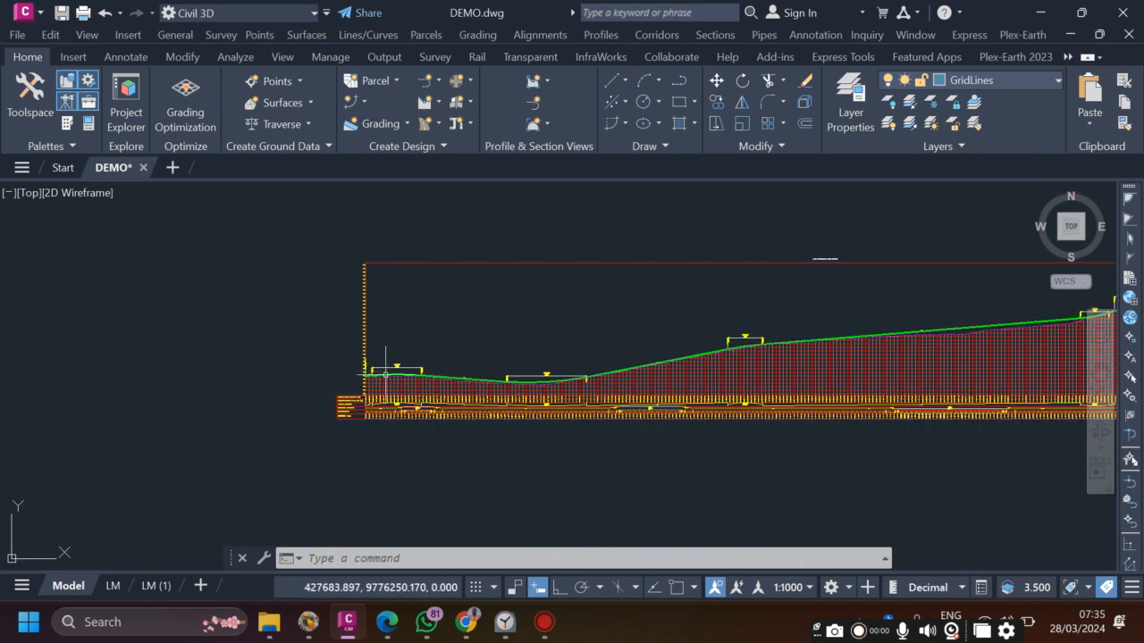
scroll(395, 355, up, 5)
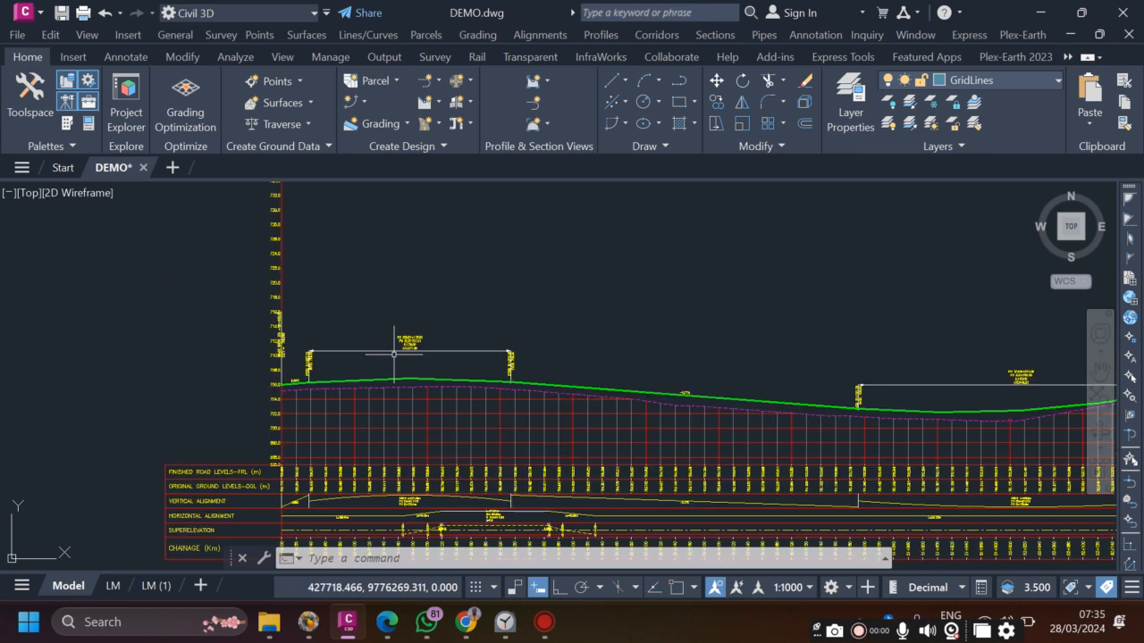
scroll(394, 354, up, 2)
scroll(394, 356, up, 5)
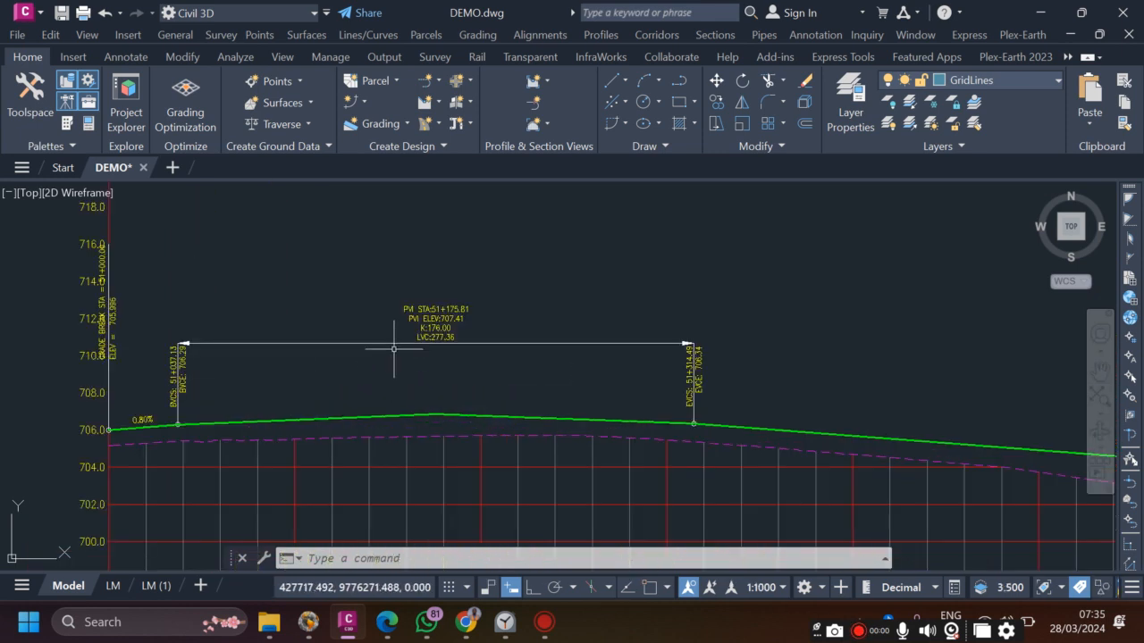
scroll(431, 425, down, 6)
scroll(431, 384, up, 5)
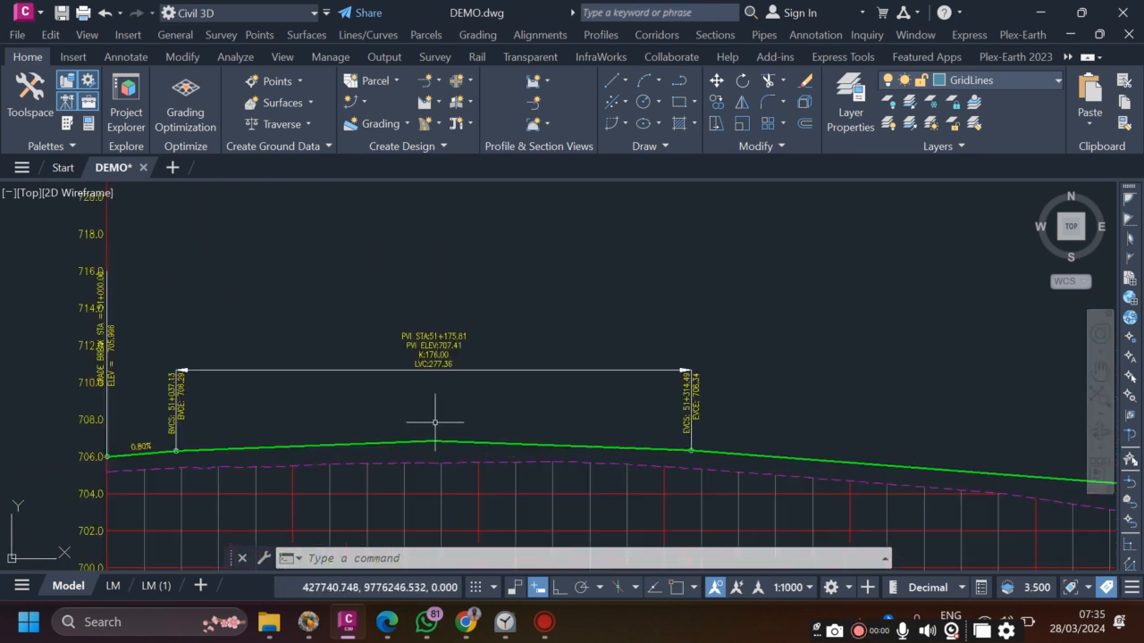
scroll(417, 391, down, 1)
scroll(398, 393, down, 2)
scroll(393, 357, up, 6)
scroll(391, 347, down, 6)
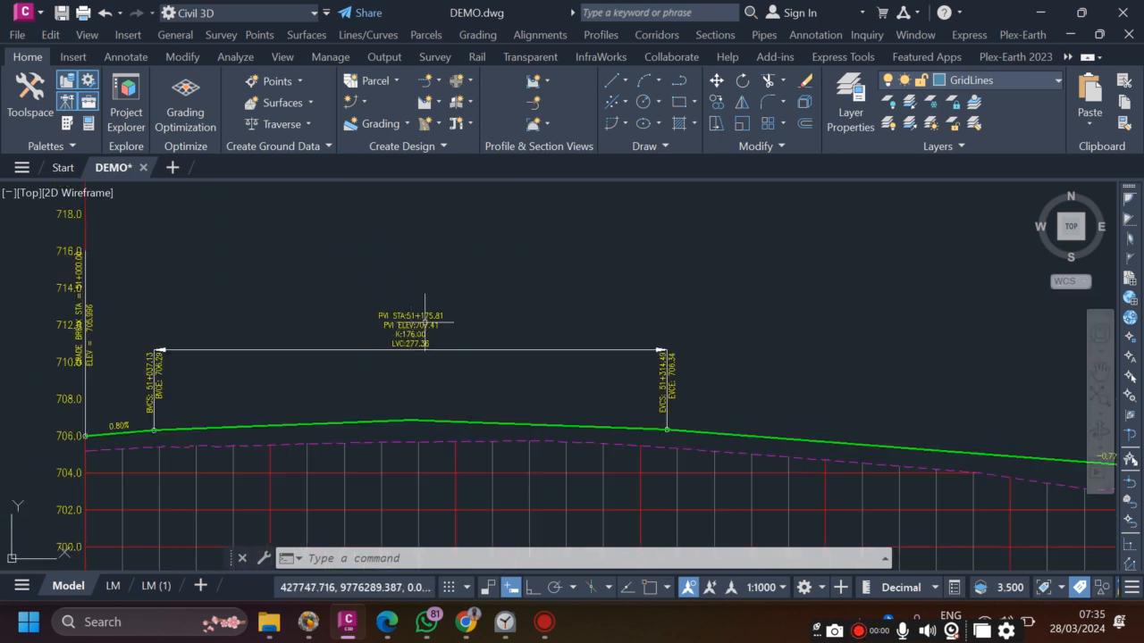
scroll(356, 379, up, 4)
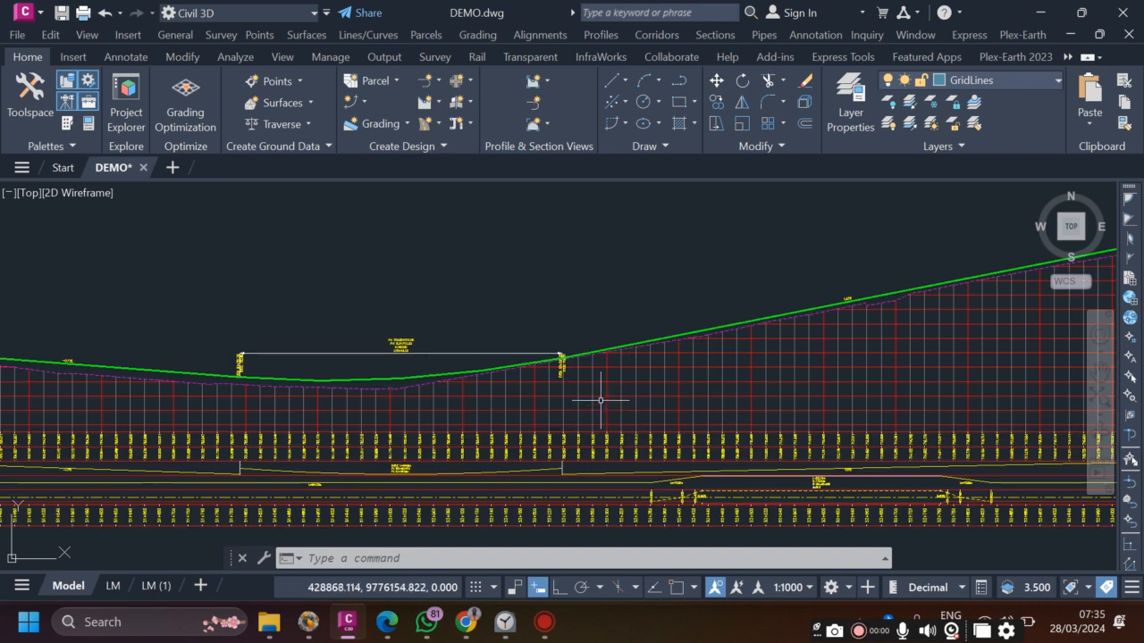
scroll(392, 376, up, 4)
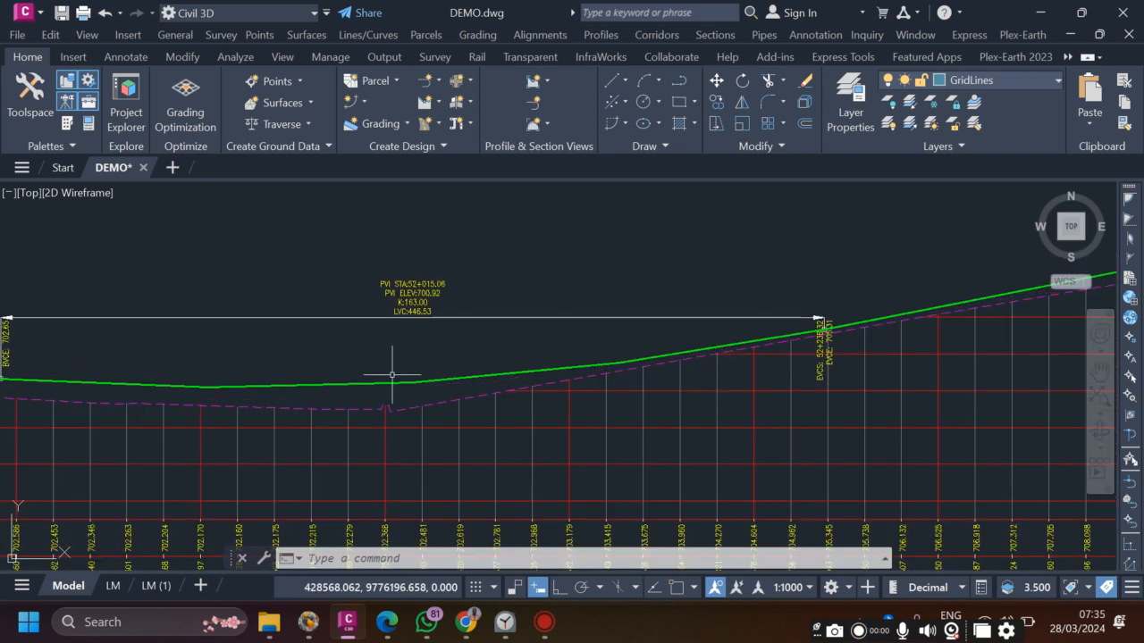
scroll(356, 408, down, 5)
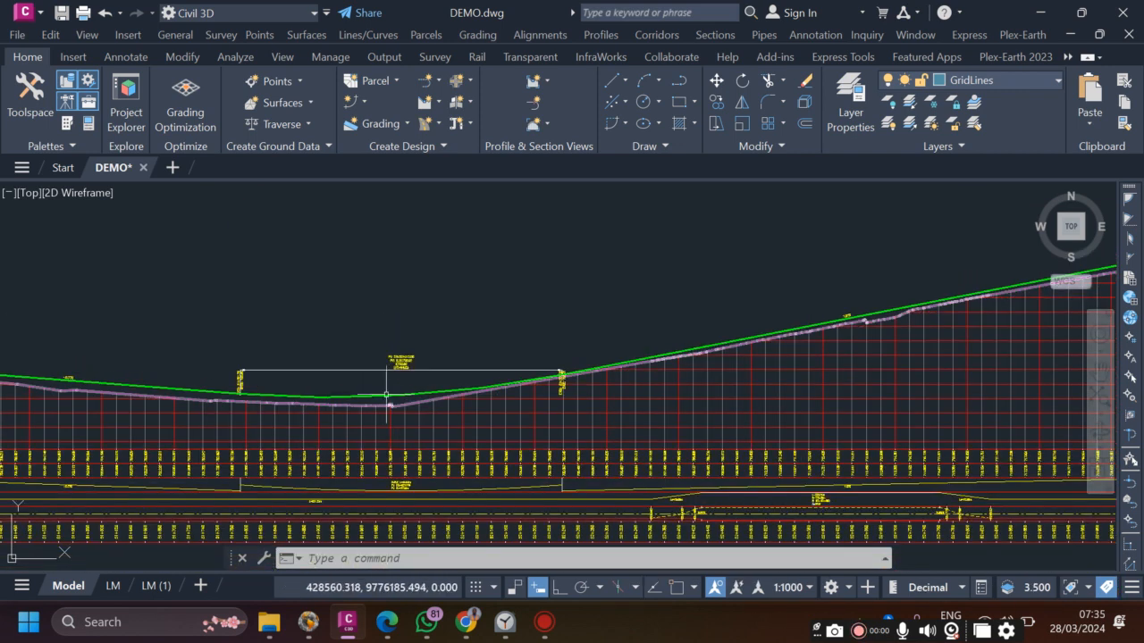
scroll(492, 347, down, 1)
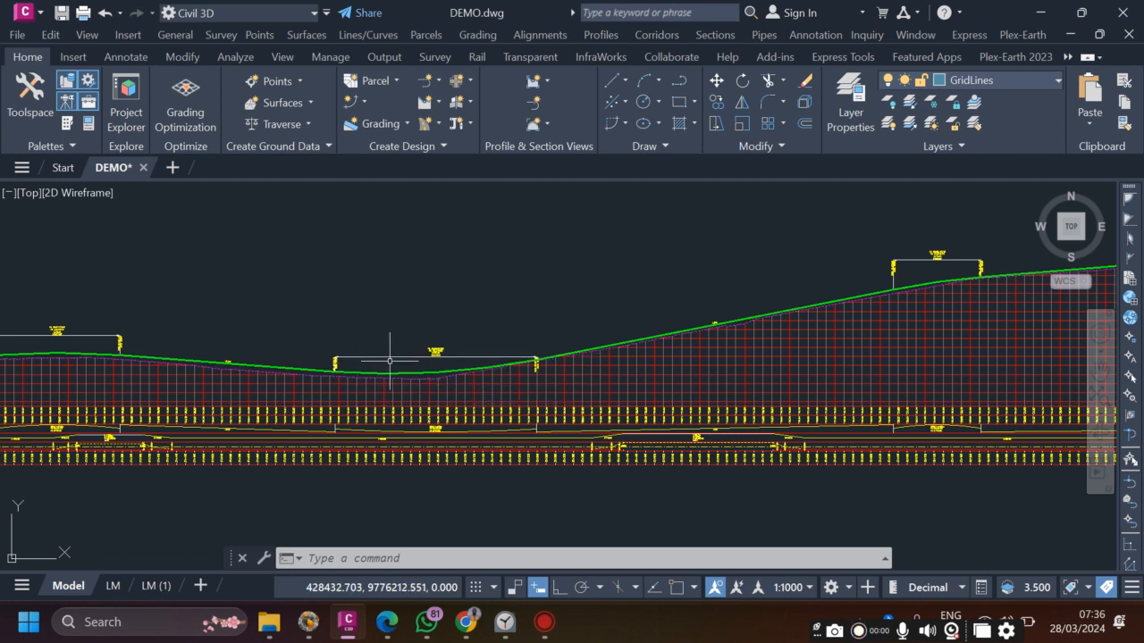
- Zoom the profile once more, then switch to the AASHTO PDF at Exhibit 3-77
scroll(491, 319, down, 3)
scroll(486, 322, up, 3)
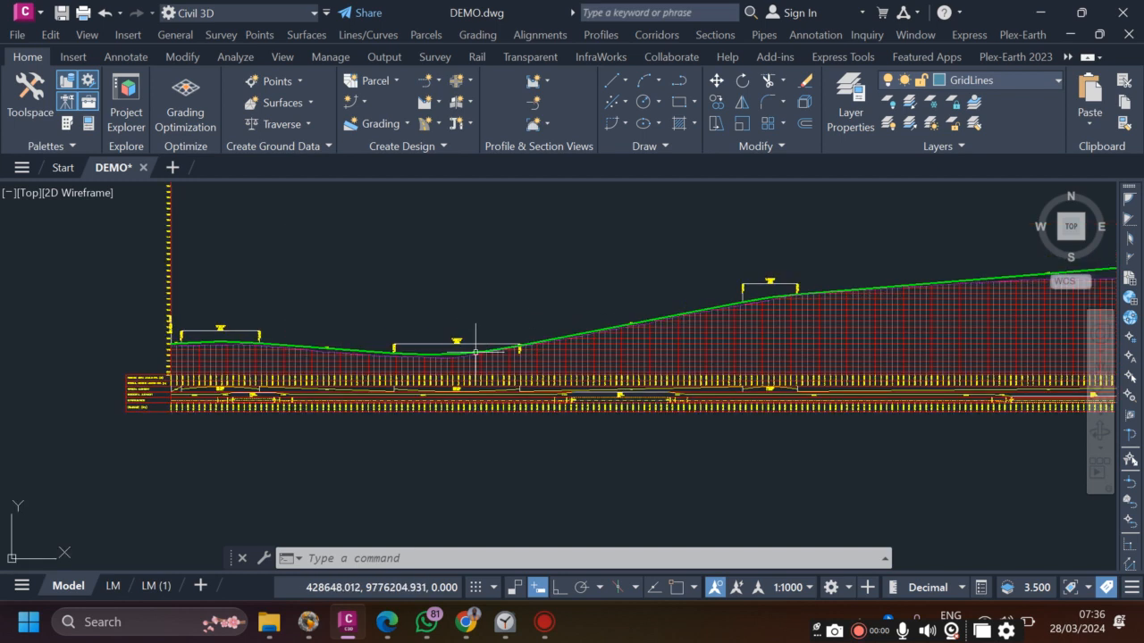
scroll(422, 379, up, 2)
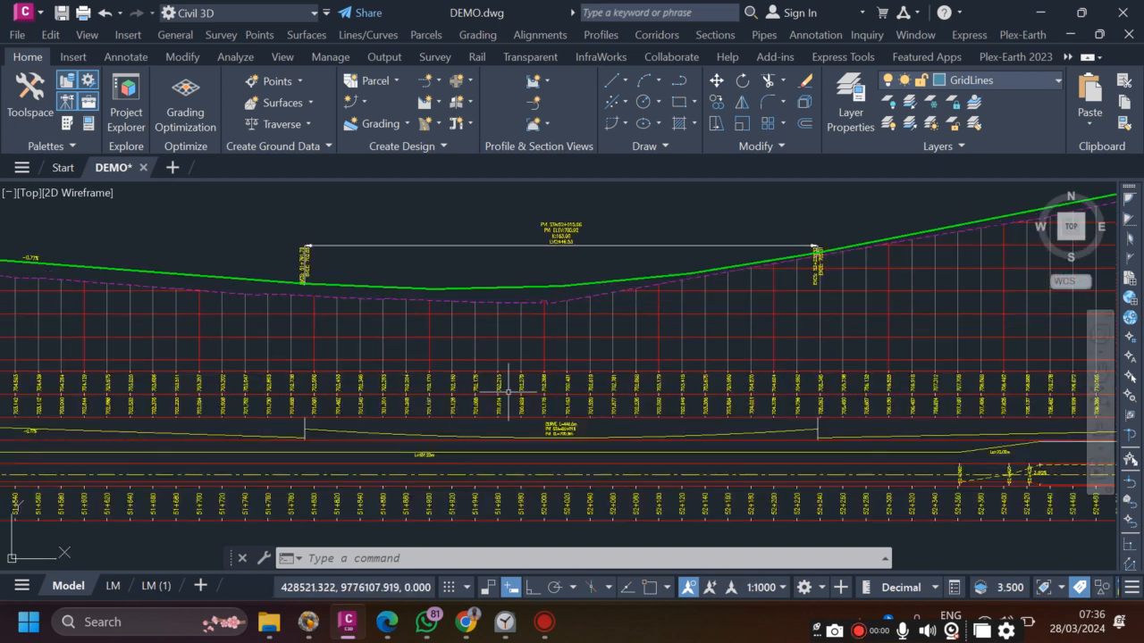
scroll(451, 442, down, 2)
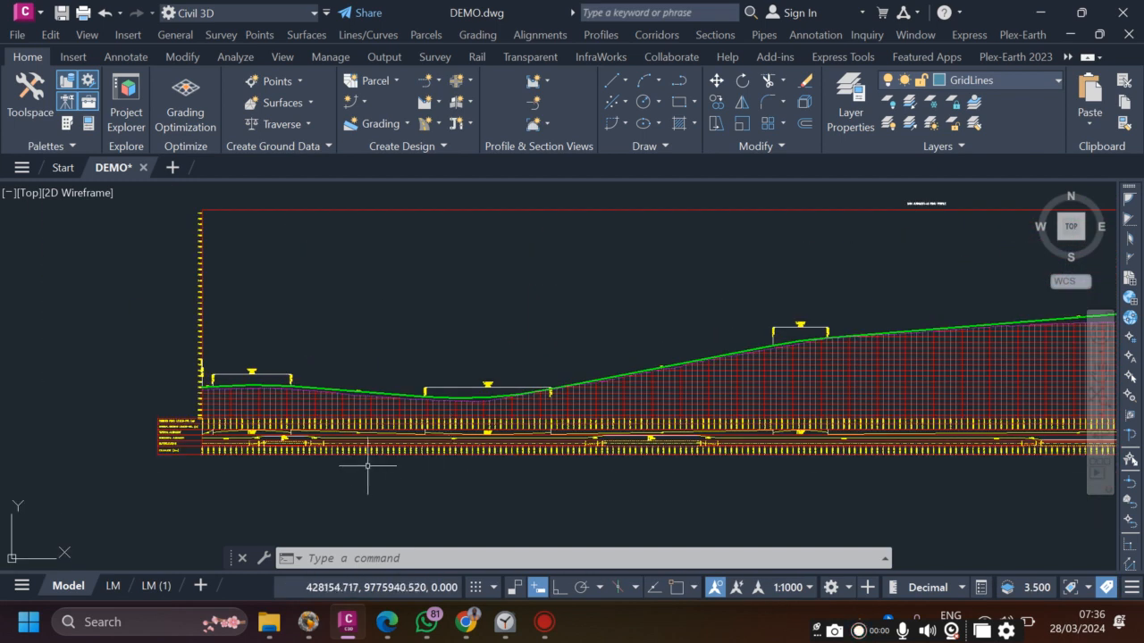
scroll(369, 461, up, 4)
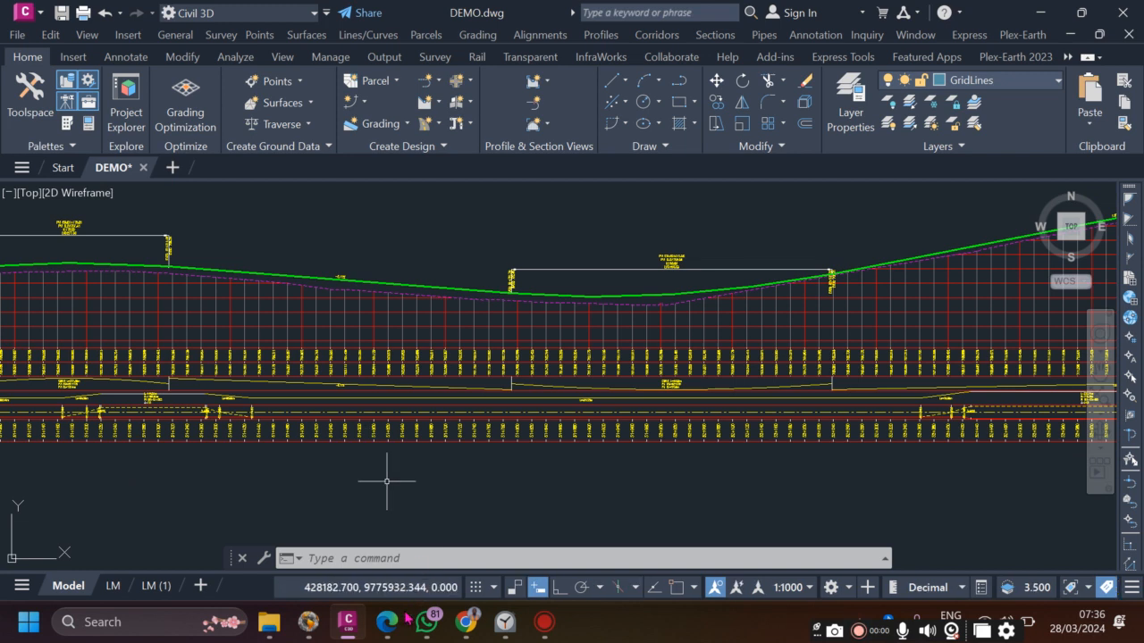
key(alt+Tab)
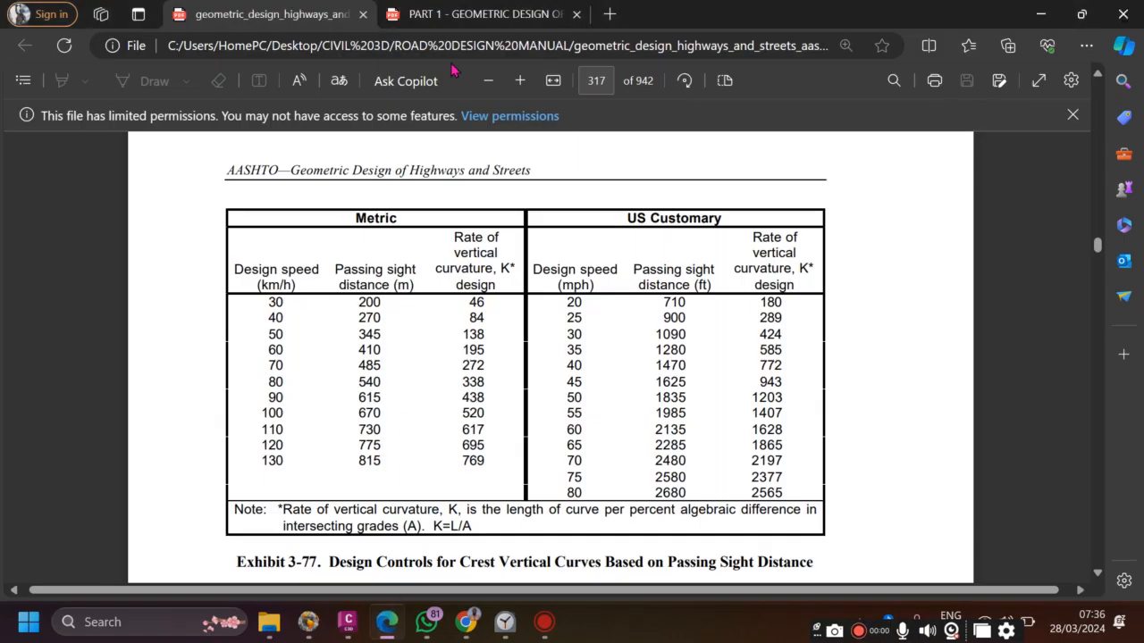
- Open the PART 1 - GEOMETRIC DESIGN manual and scroll to Table 5.4.1 Maximum Gradients
click(465, 16)
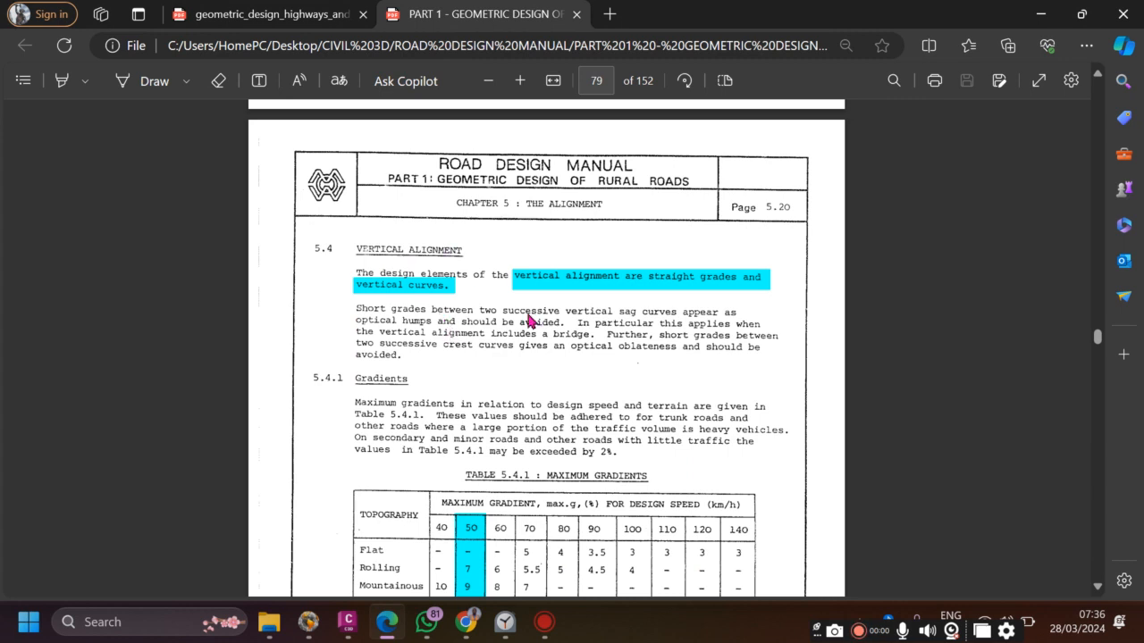
scroll(426, 326, down, 2)
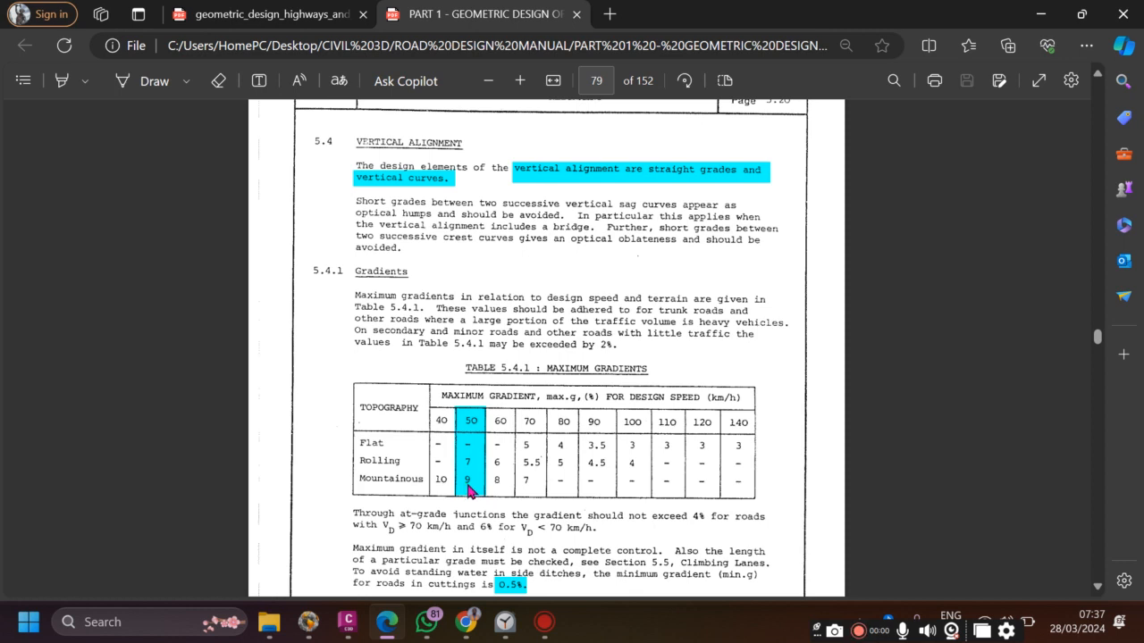
scroll(498, 411, down, 3)
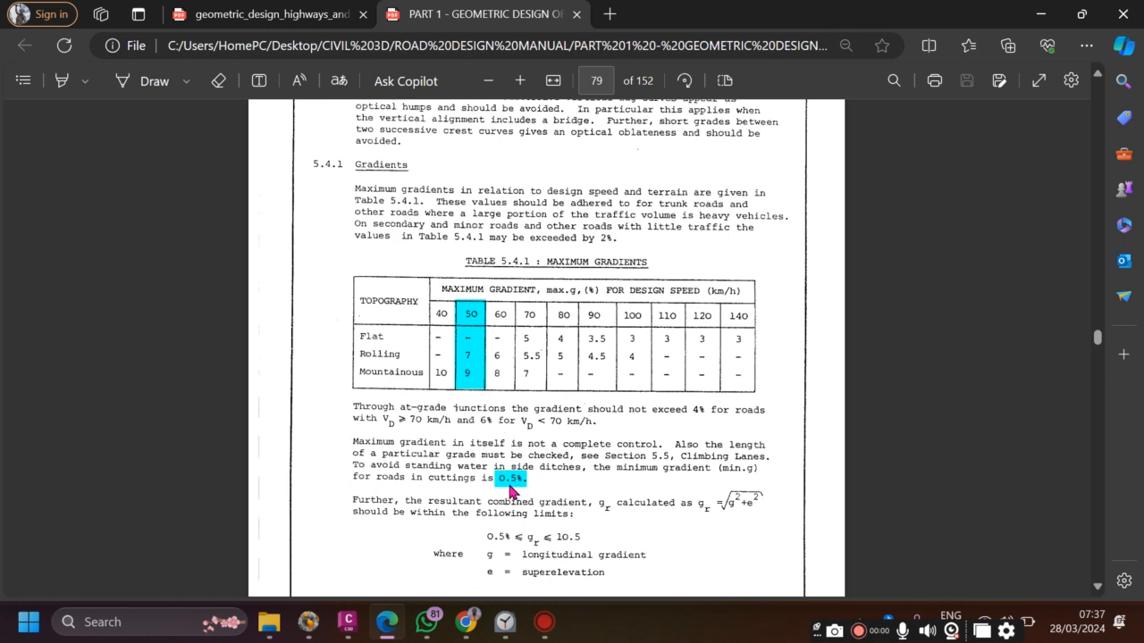
- Review Table 5.4.1 Maximum Gradients, then return to the AASHTO PDF at page 317
scroll(541, 446, down, 7)
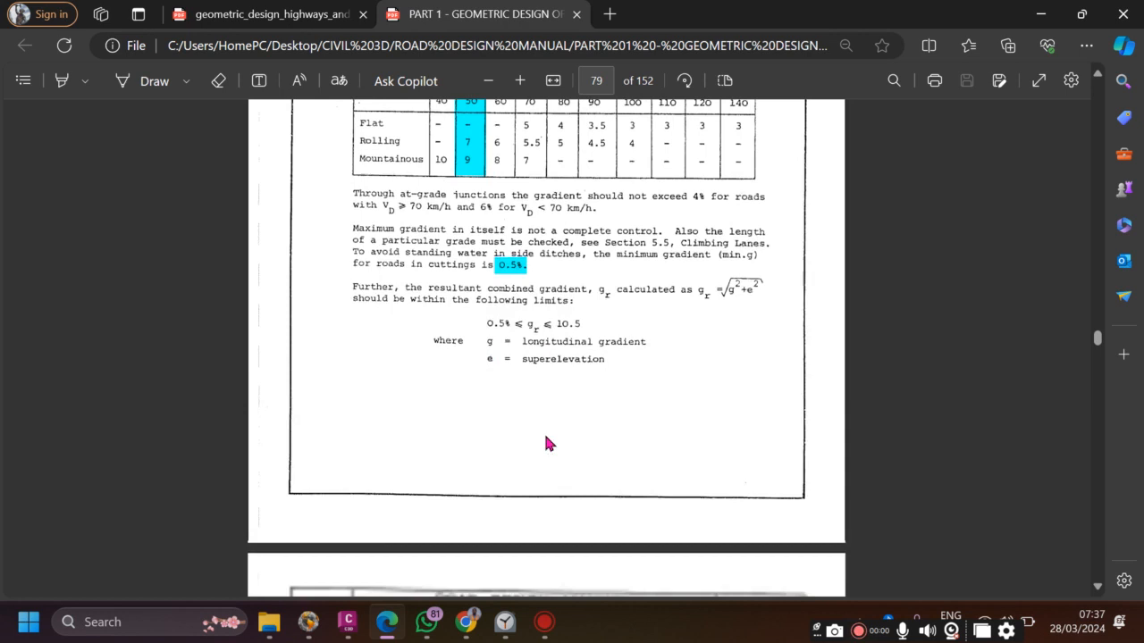
scroll(547, 426, down, 5)
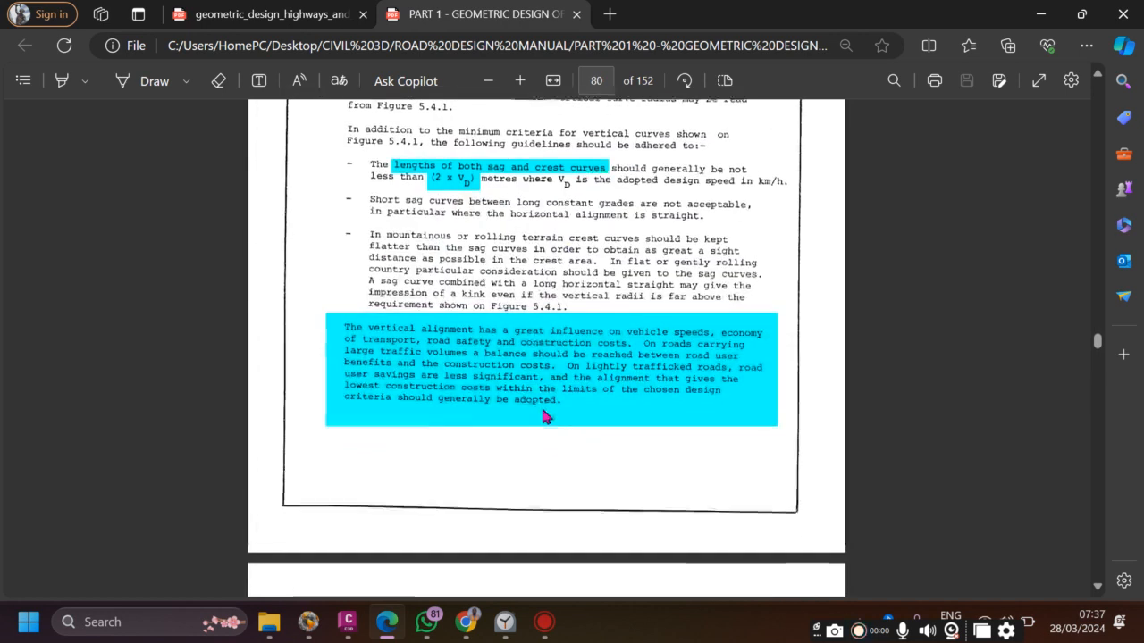
scroll(498, 234, down, 1)
scroll(475, 226, up, 5)
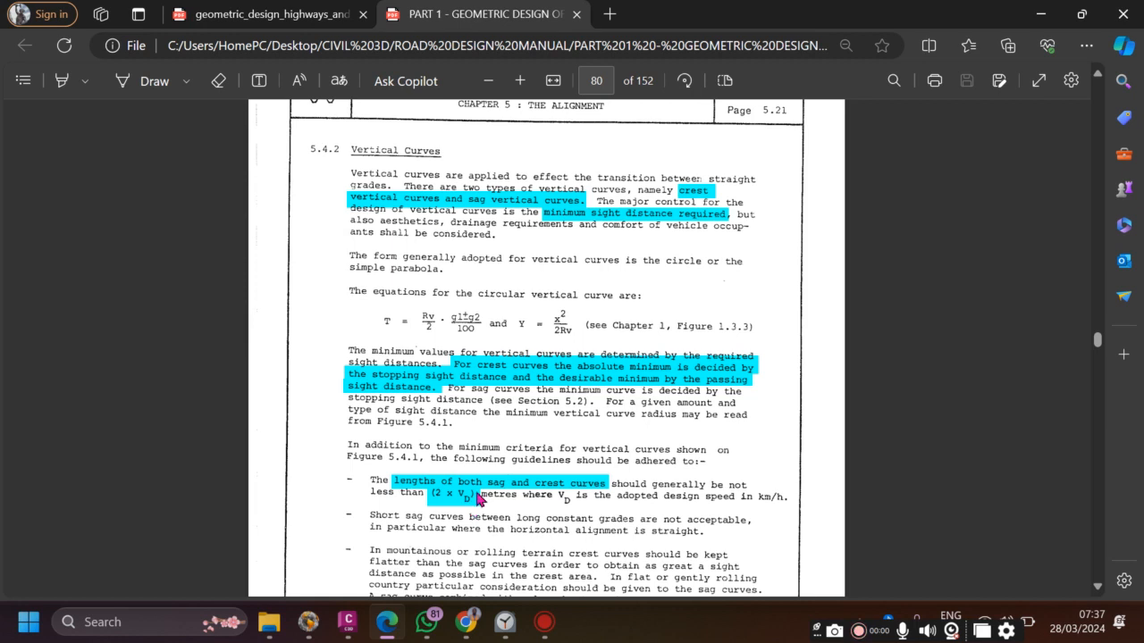
scroll(499, 432, up, 10)
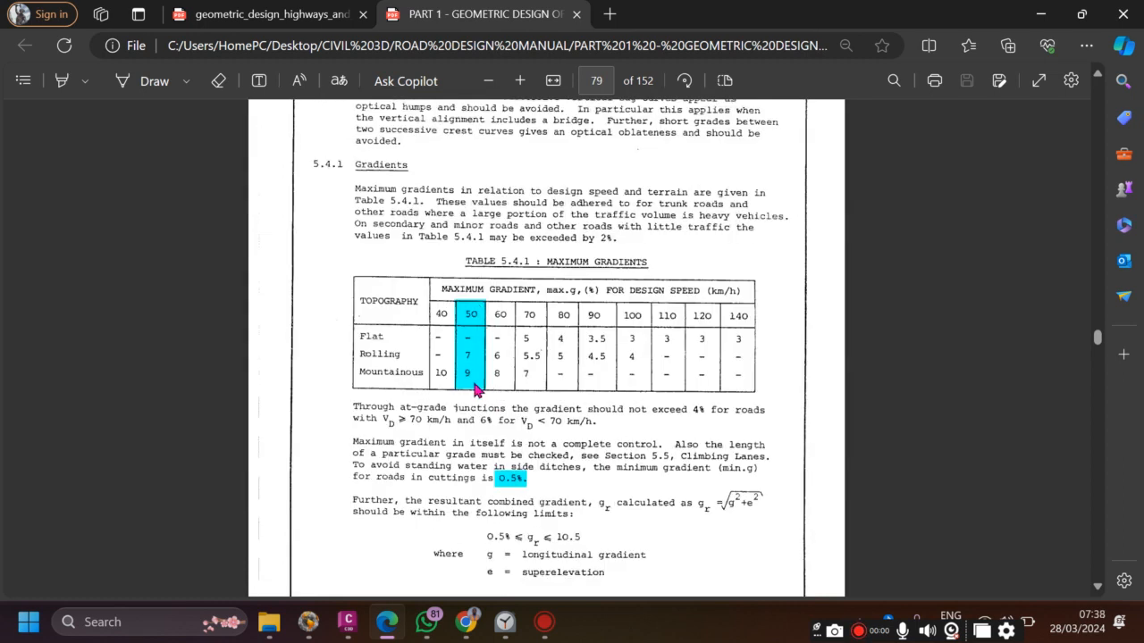
click(308, 16)
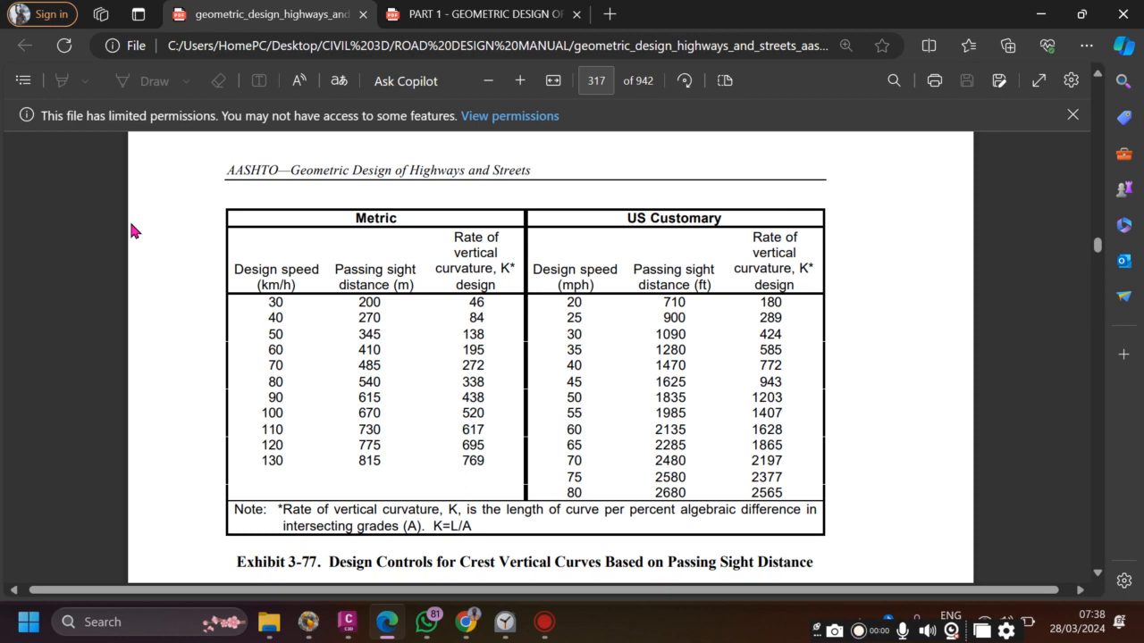
- Highlight the 50 km/h row (K 7) in Exhibit 3-76 for stopping sight distance
scroll(459, 345, up, 12)
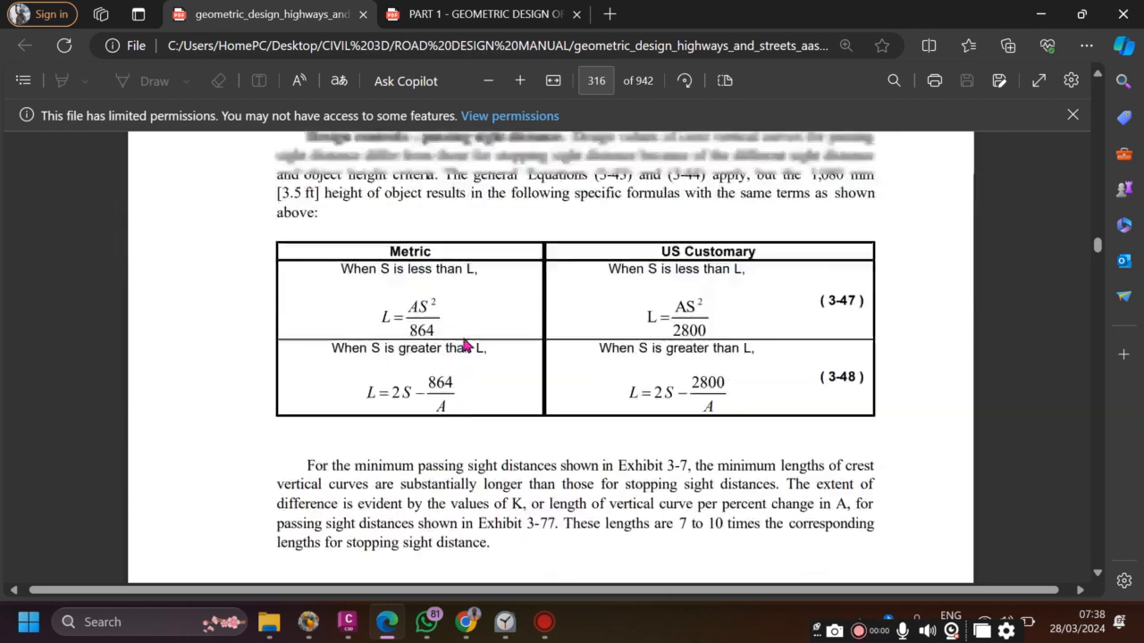
scroll(447, 331, up, 12)
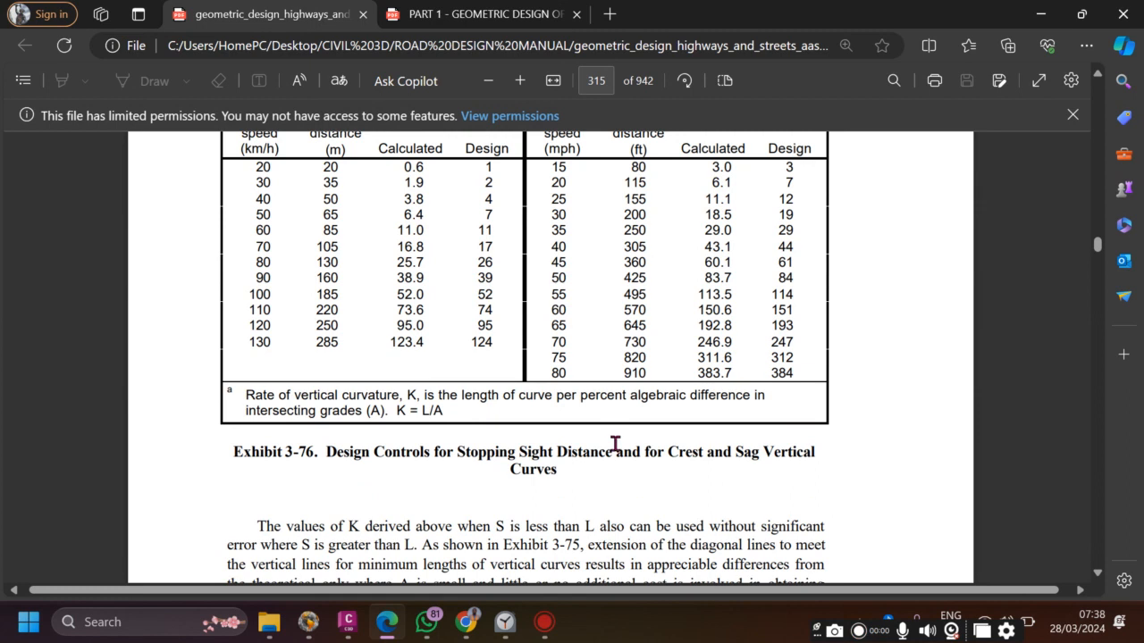
scroll(751, 463, up, 3)
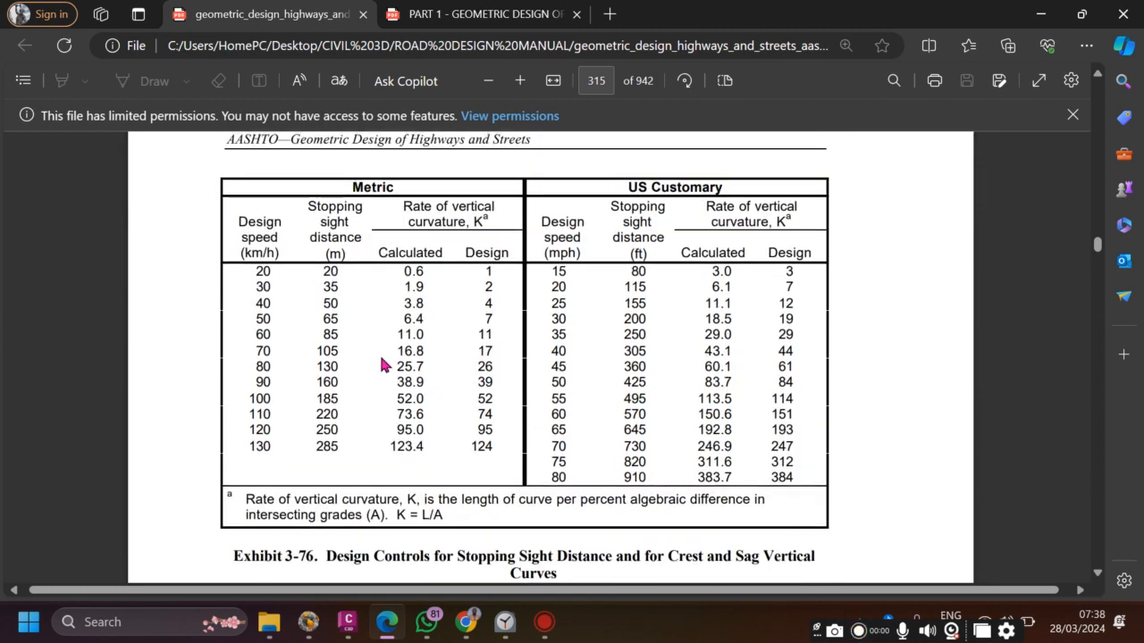
drag(252, 319, 500, 323)
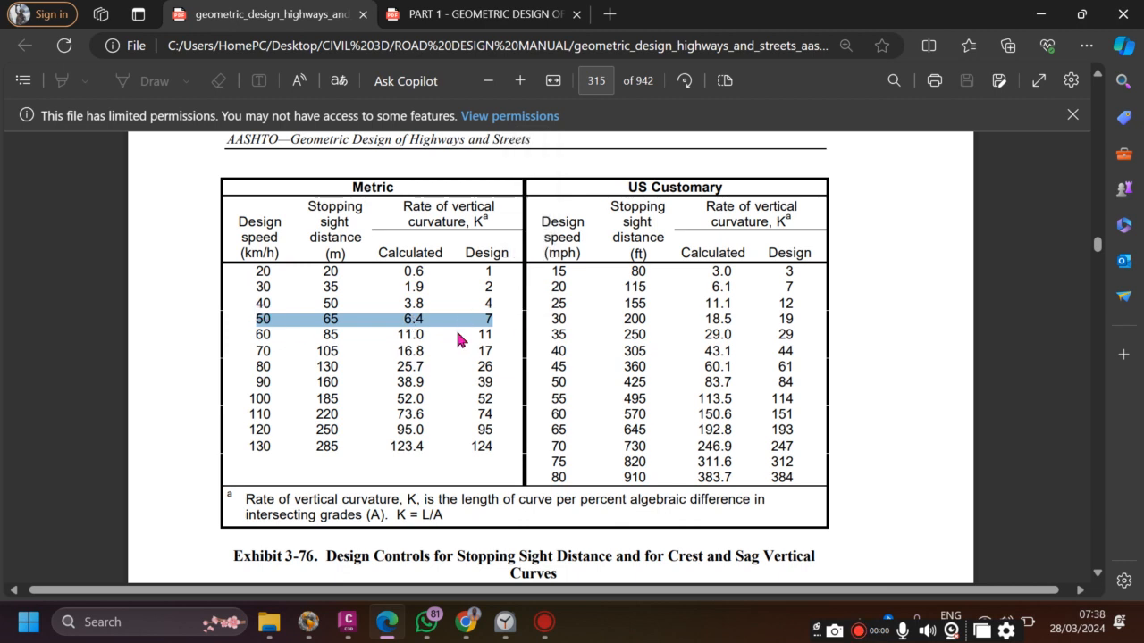
- Highlight the 50 km/h row (K 138) in Exhibit 3-77 for passing sight distance
scroll(524, 322, down, 2)
scroll(520, 339, down, 12)
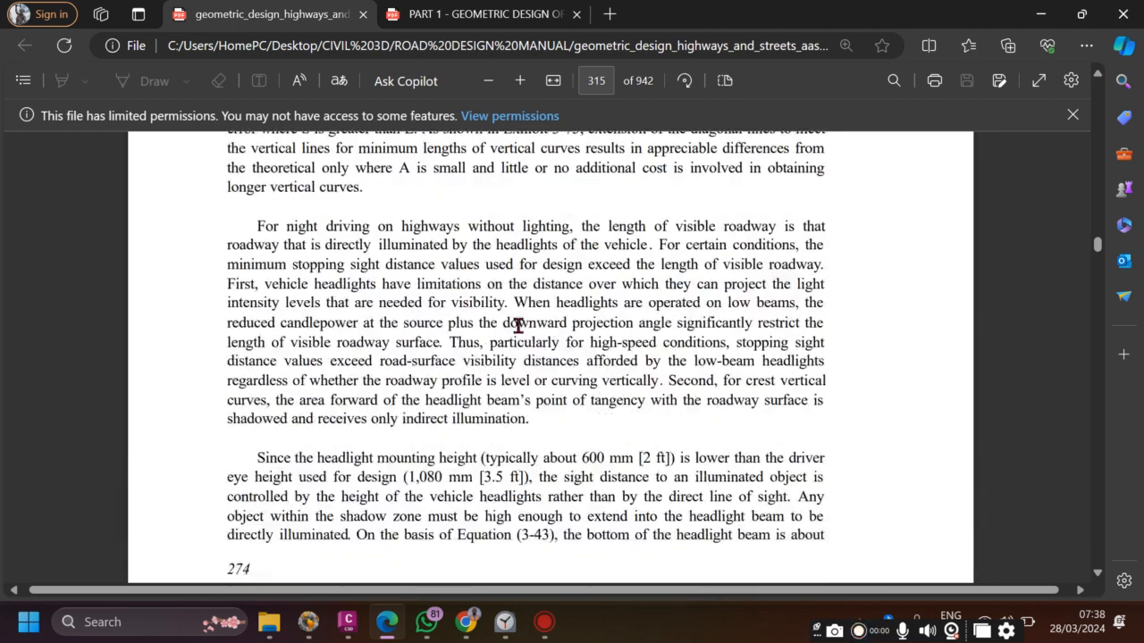
scroll(520, 357, down, 10)
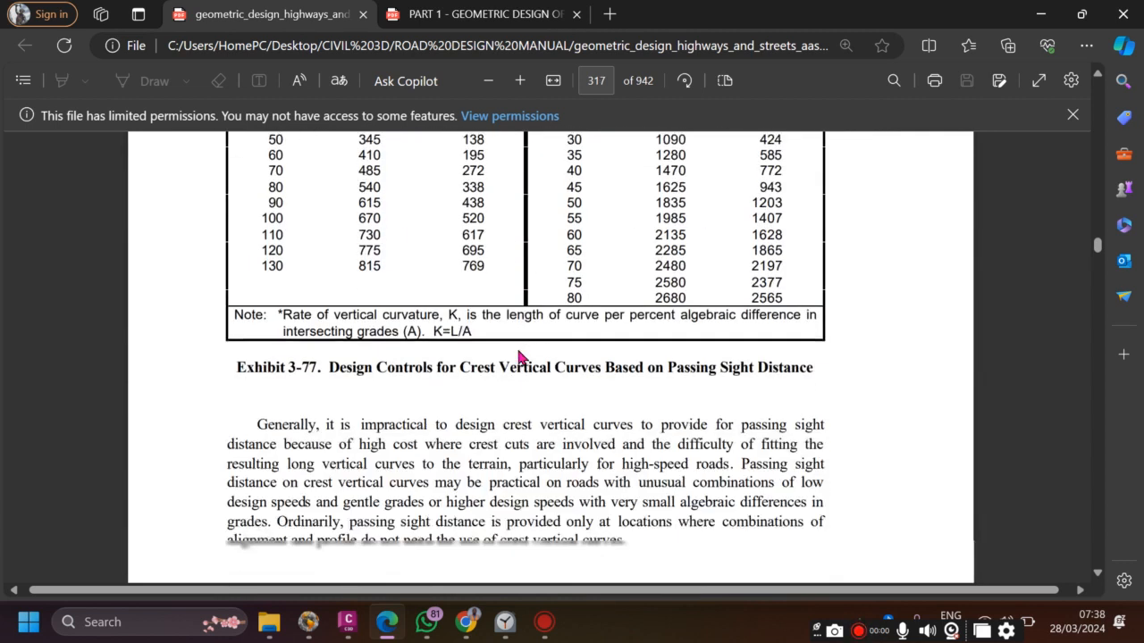
drag(261, 229, 493, 231)
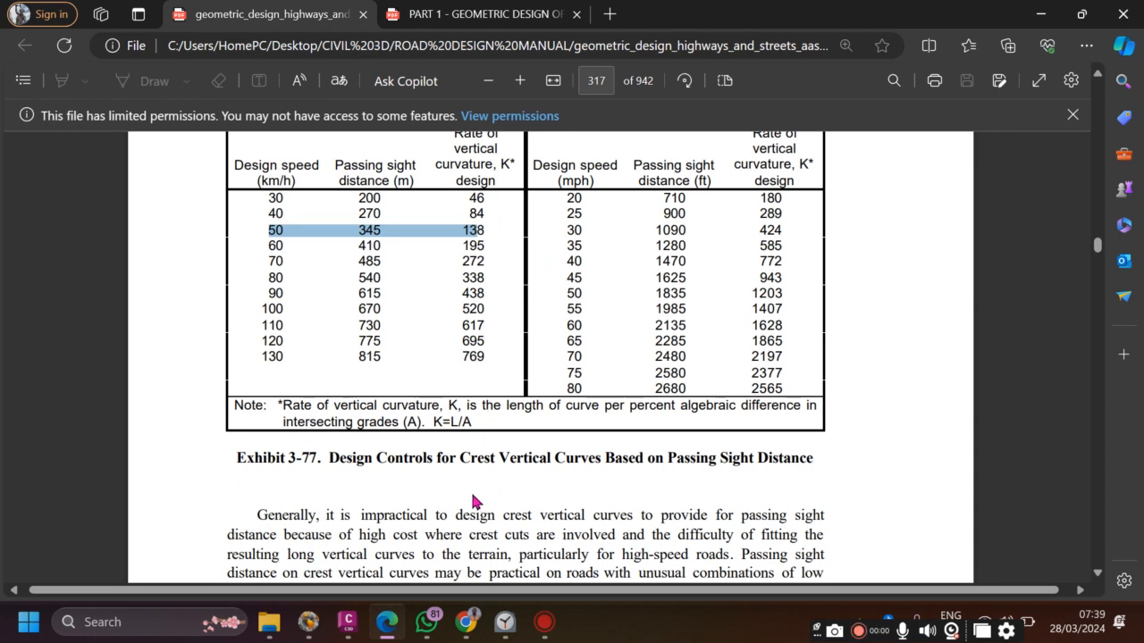
- Return to Civil 3D's RIVER profile view, zoom around it, and show Toolspace
mouse_move(346, 625)
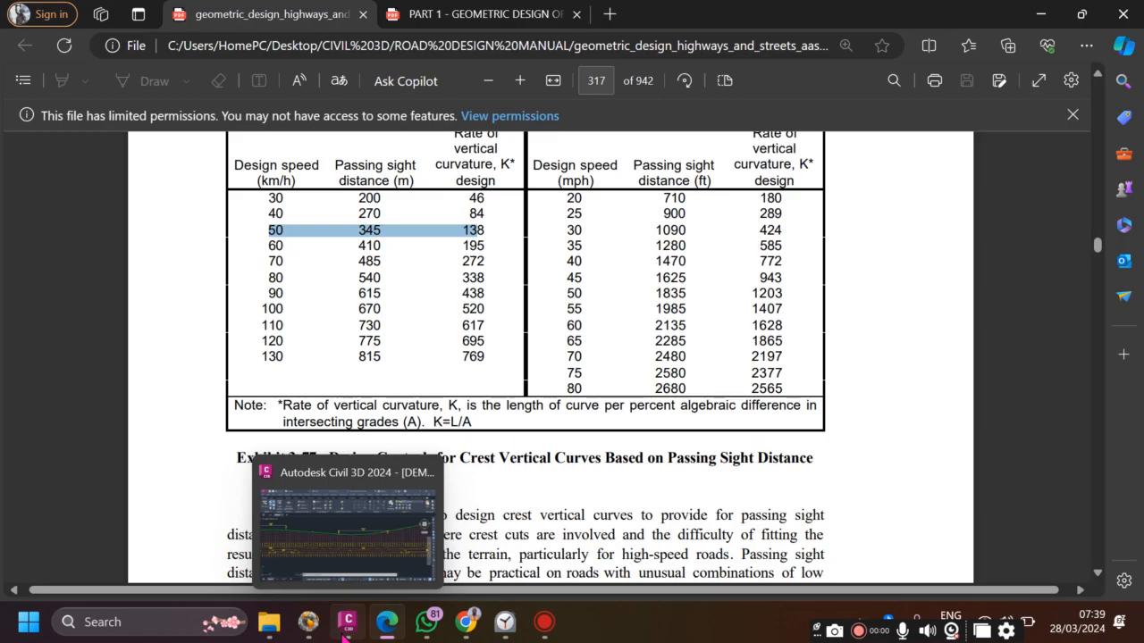
click(351, 554)
scroll(483, 411, down, 3)
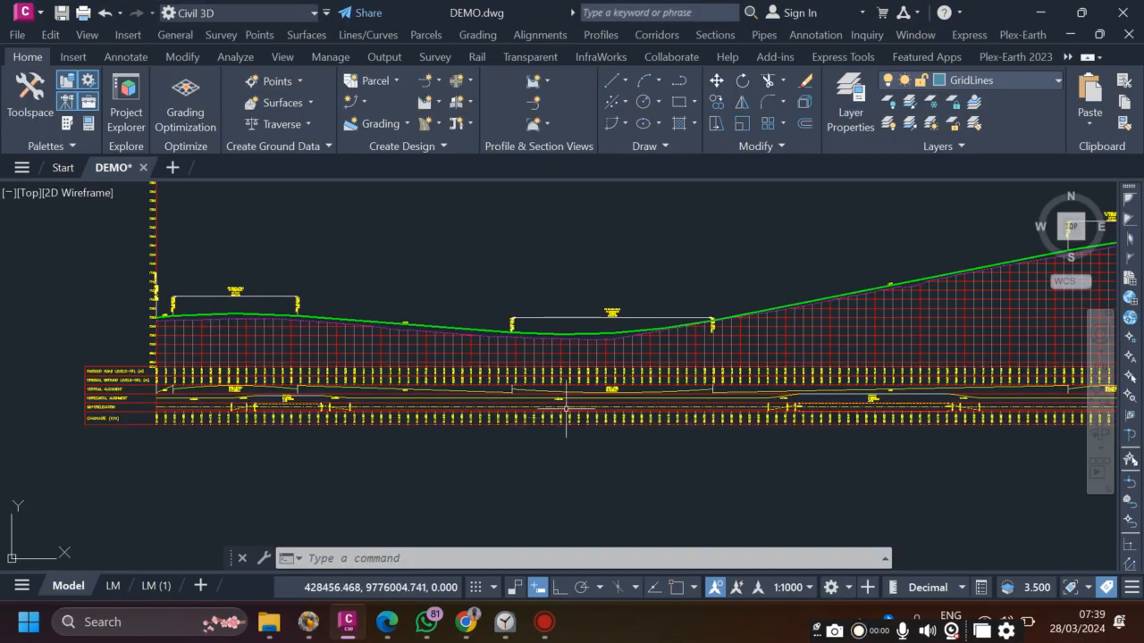
scroll(557, 376, up, 2)
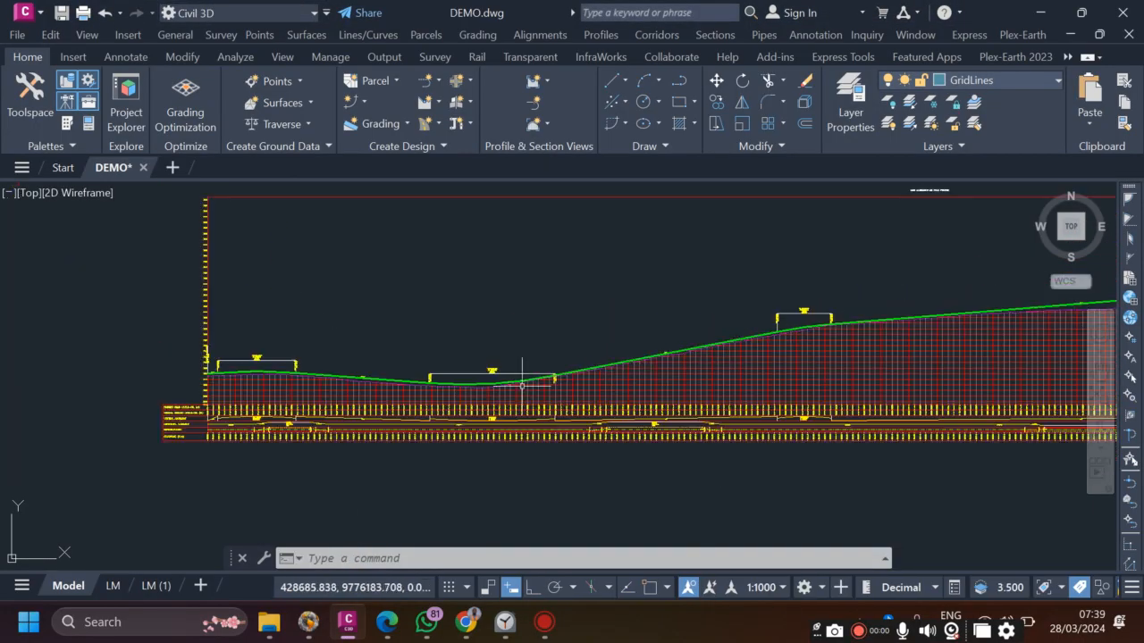
scroll(563, 376, up, 4)
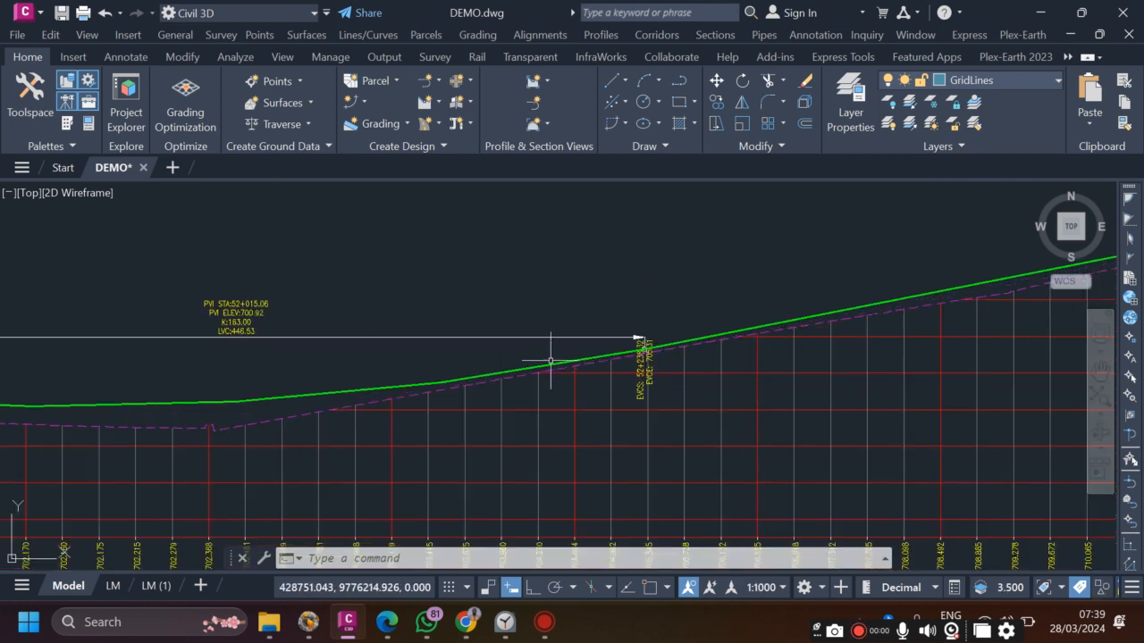
scroll(551, 361, down, 5)
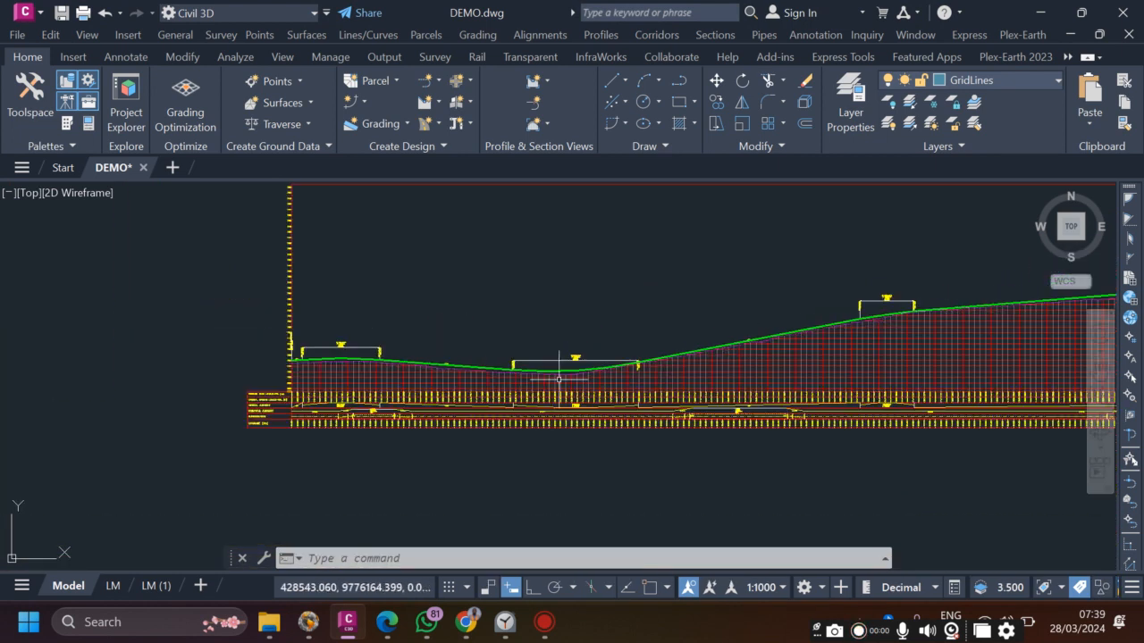
scroll(308, 365, down, 2)
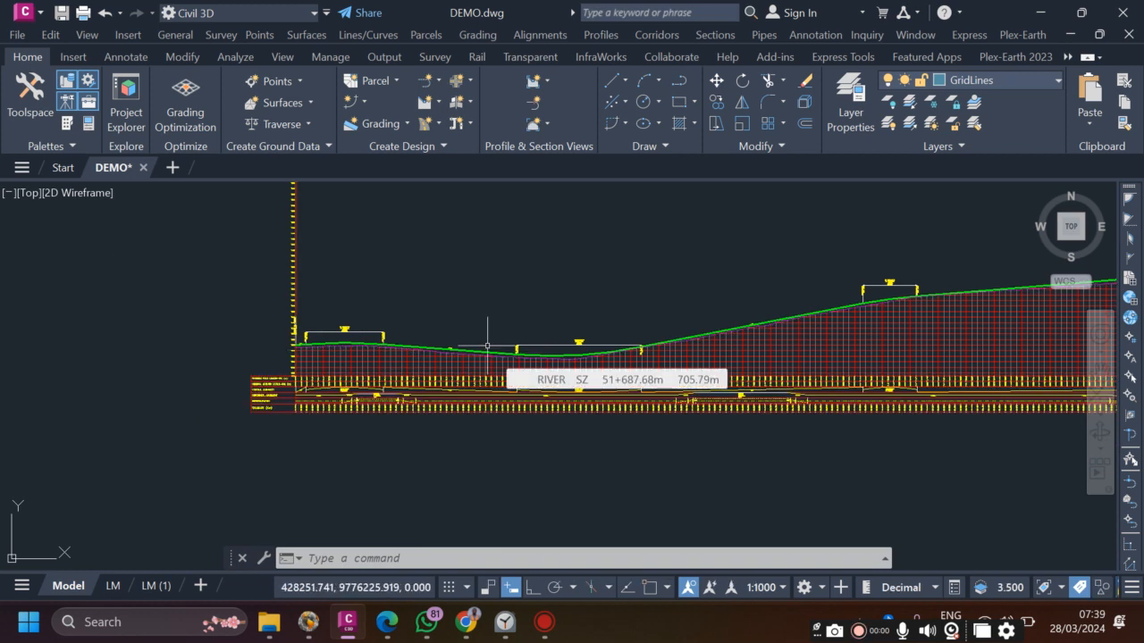
scroll(349, 388, up, 3)
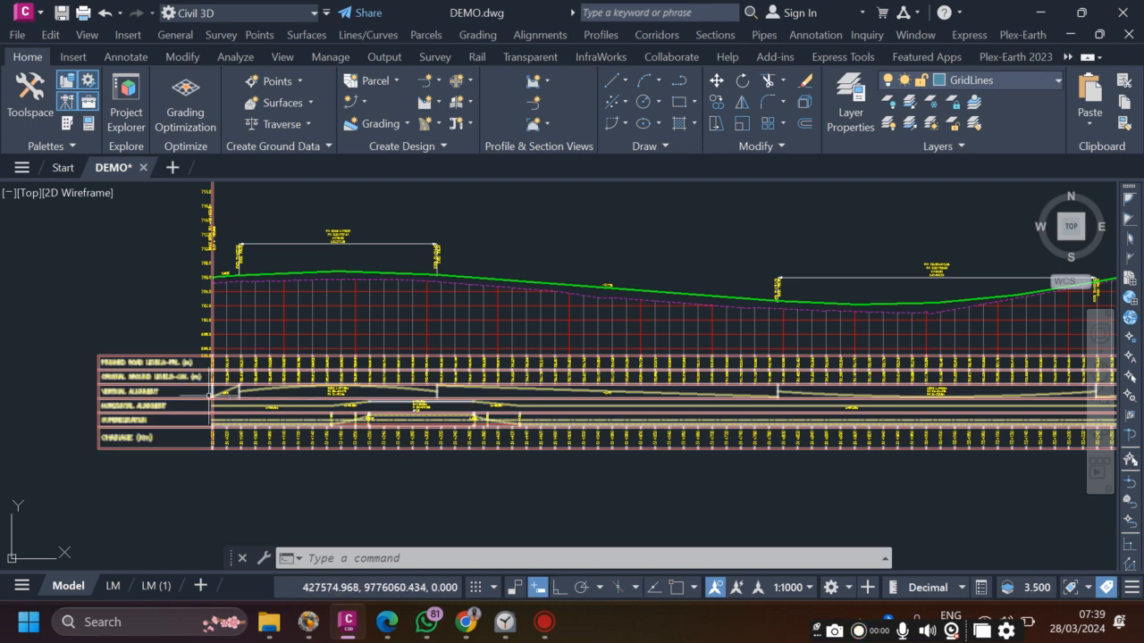
click(22, 103)
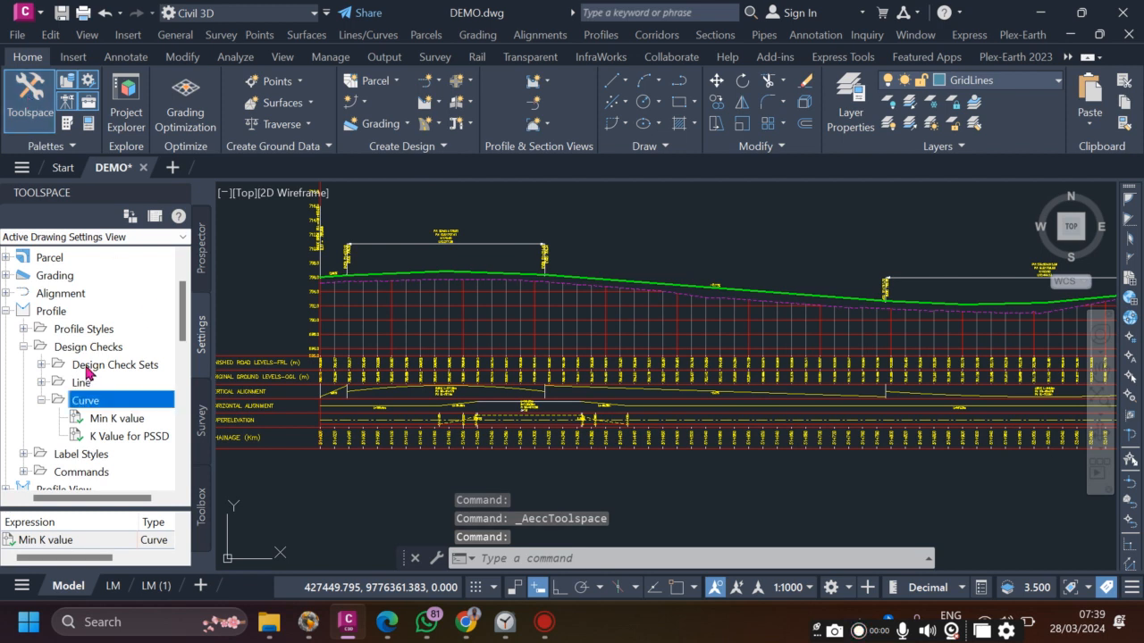
- Collapse the Curve design check node and then the Profile node in Toolspace Settings
click(41, 400)
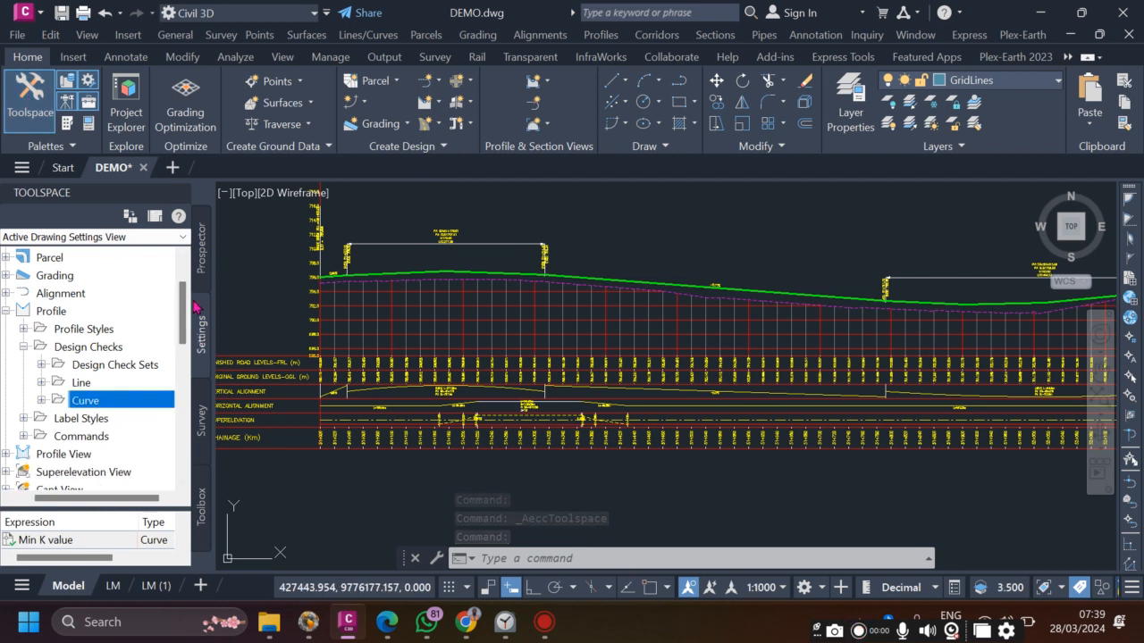
click(9, 312)
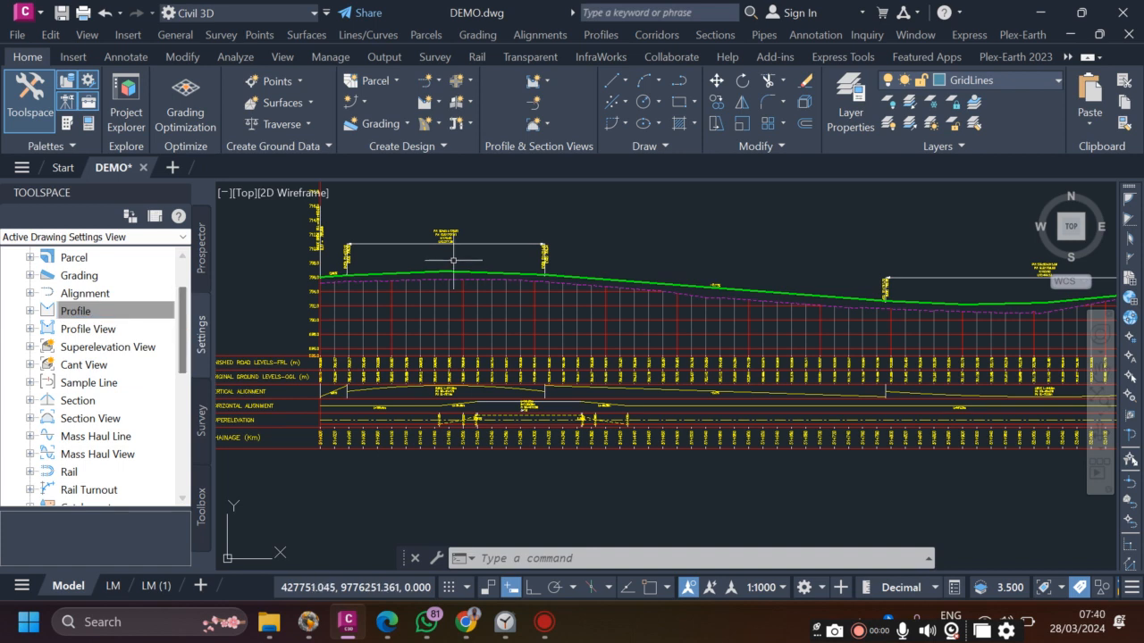
scroll(455, 220, up, 12)
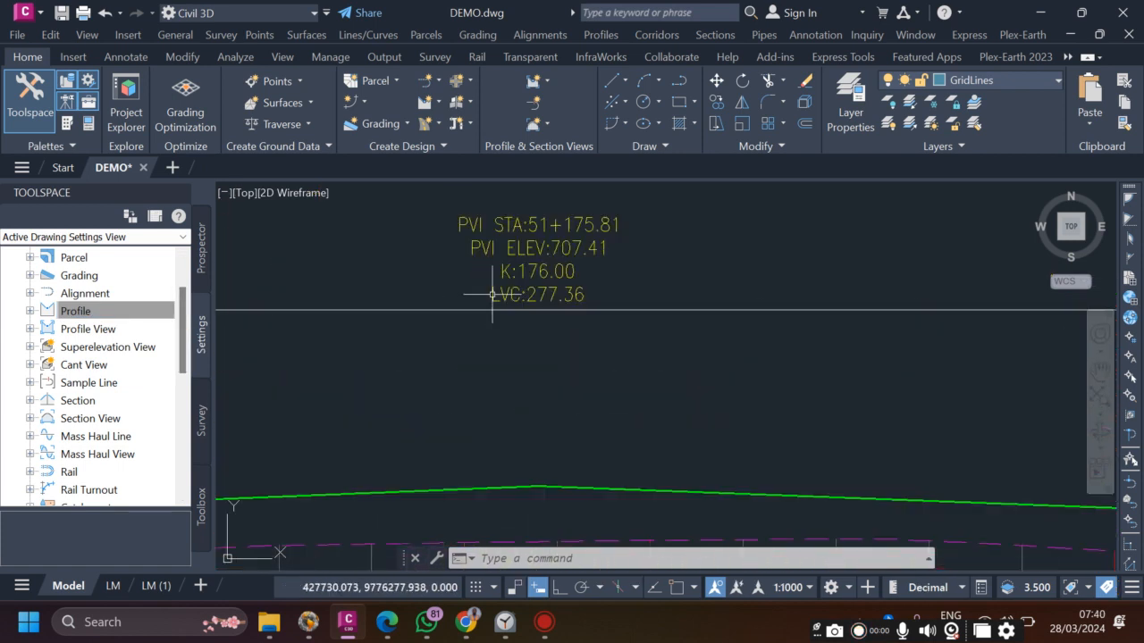
scroll(532, 255, down, 10)
scroll(735, 359, up, 5)
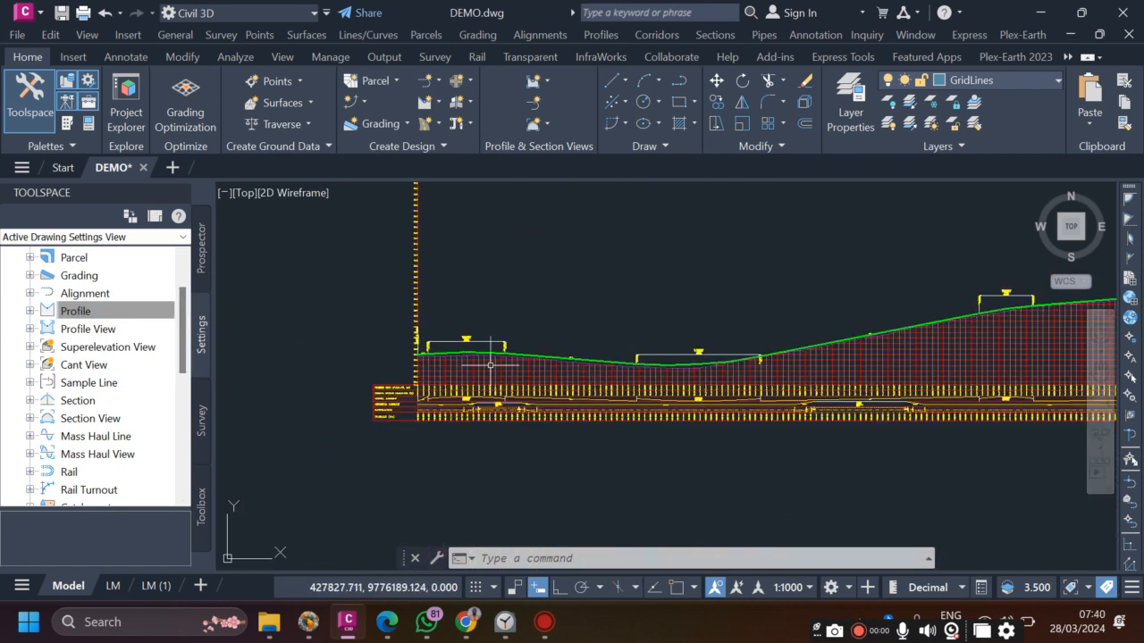
scroll(431, 329, up, 4)
scroll(698, 354, down, 4)
scroll(625, 366, up, 6)
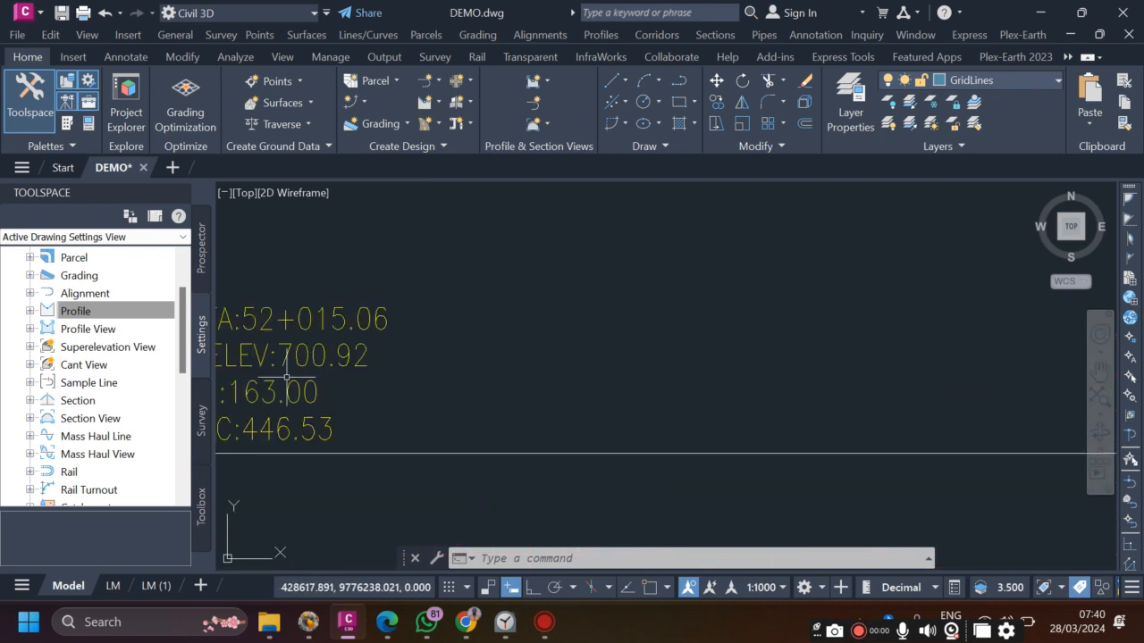
scroll(375, 380, down, 8)
scroll(456, 326, up, 8)
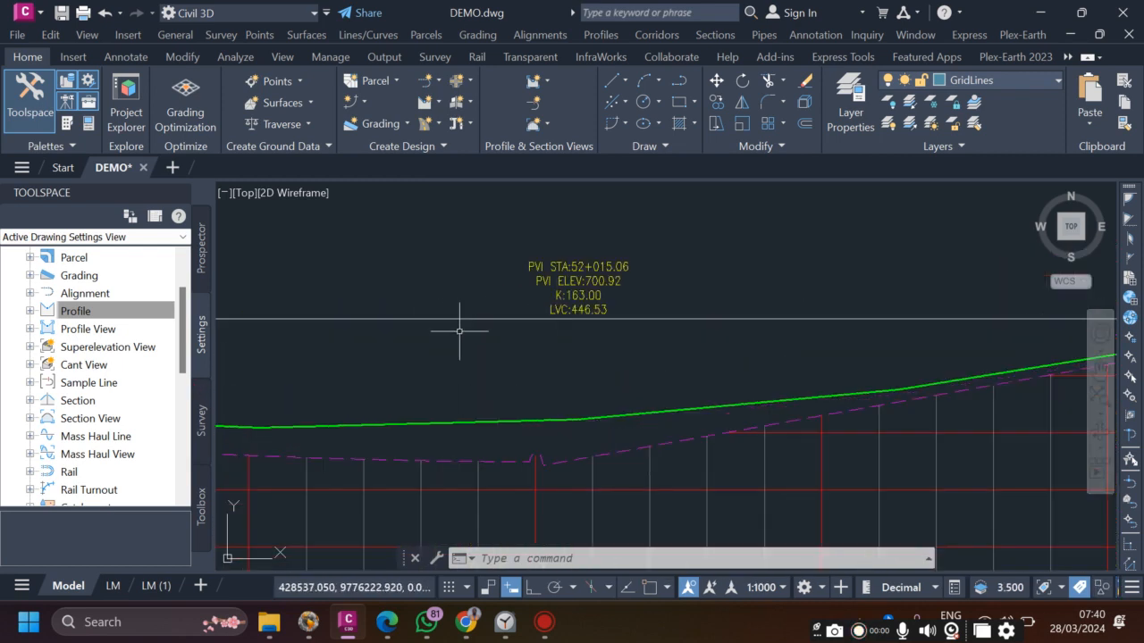
scroll(576, 313, up, 2)
scroll(527, 317, down, 9)
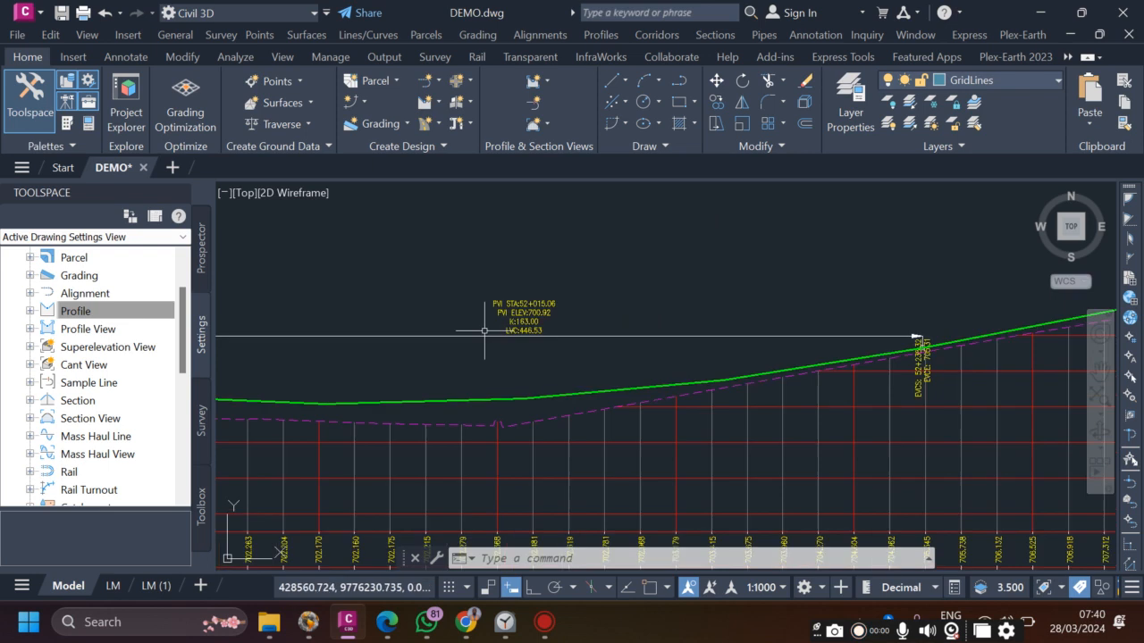
scroll(551, 301, down, 5)
click(22, 314)
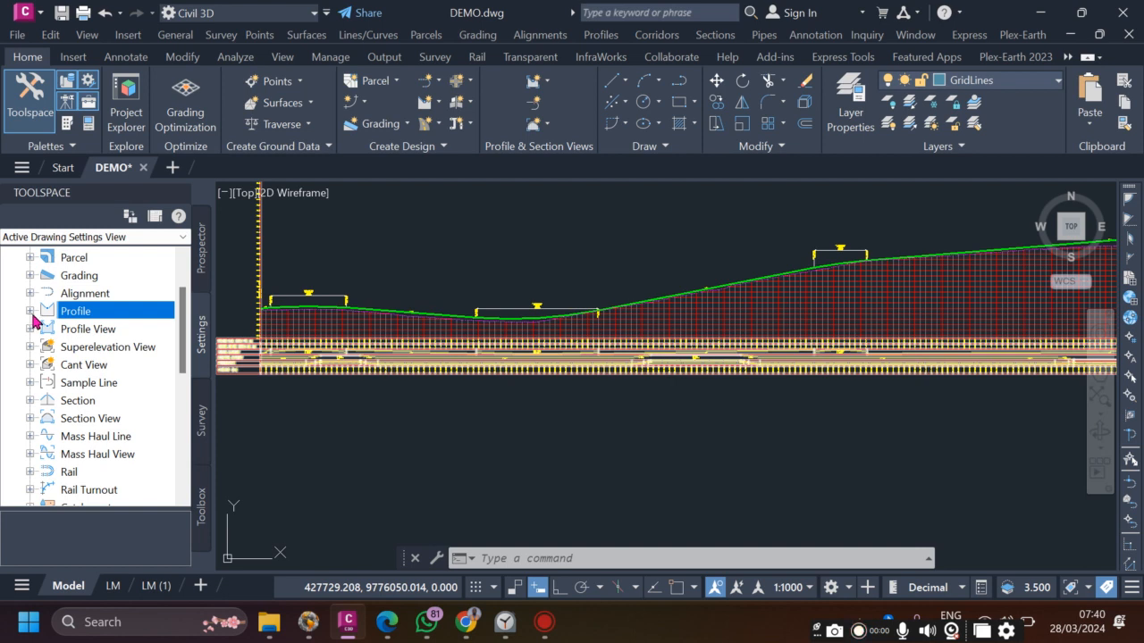
- Zoom into the profile and expand Profile to reveal Design Checks with Line and Curve
scroll(420, 320, up, 3)
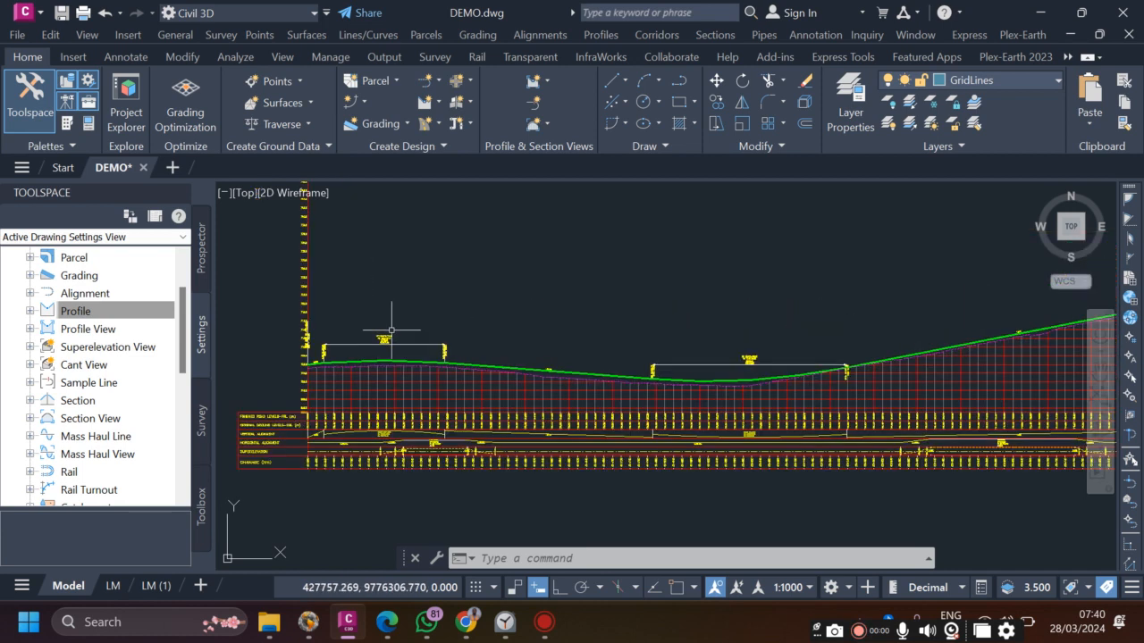
scroll(358, 353, up, 3)
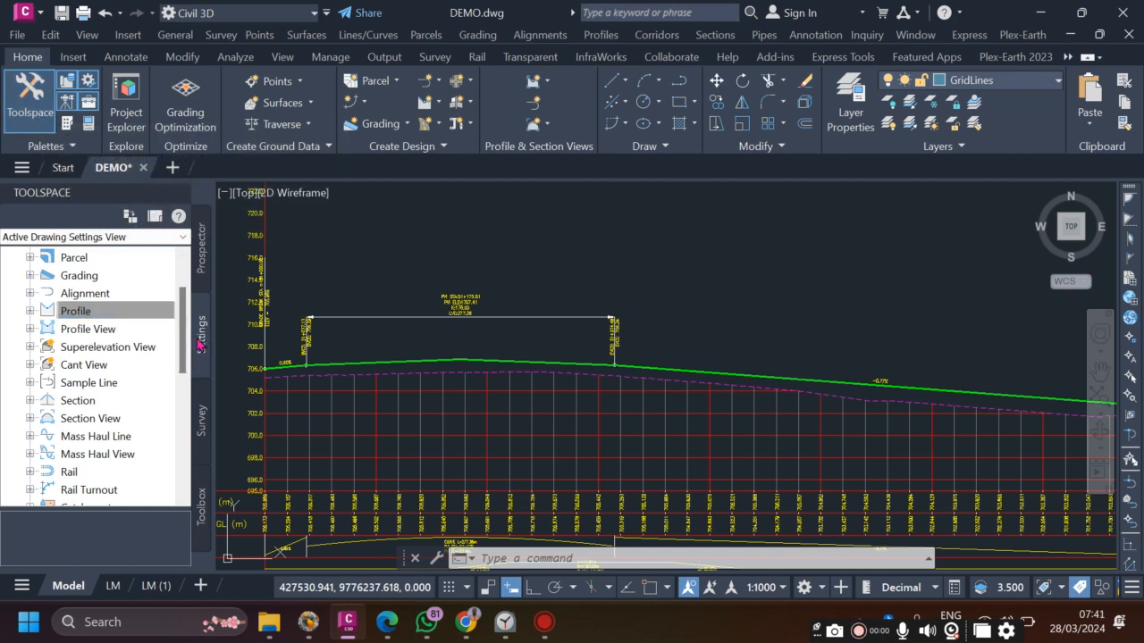
click(30, 312)
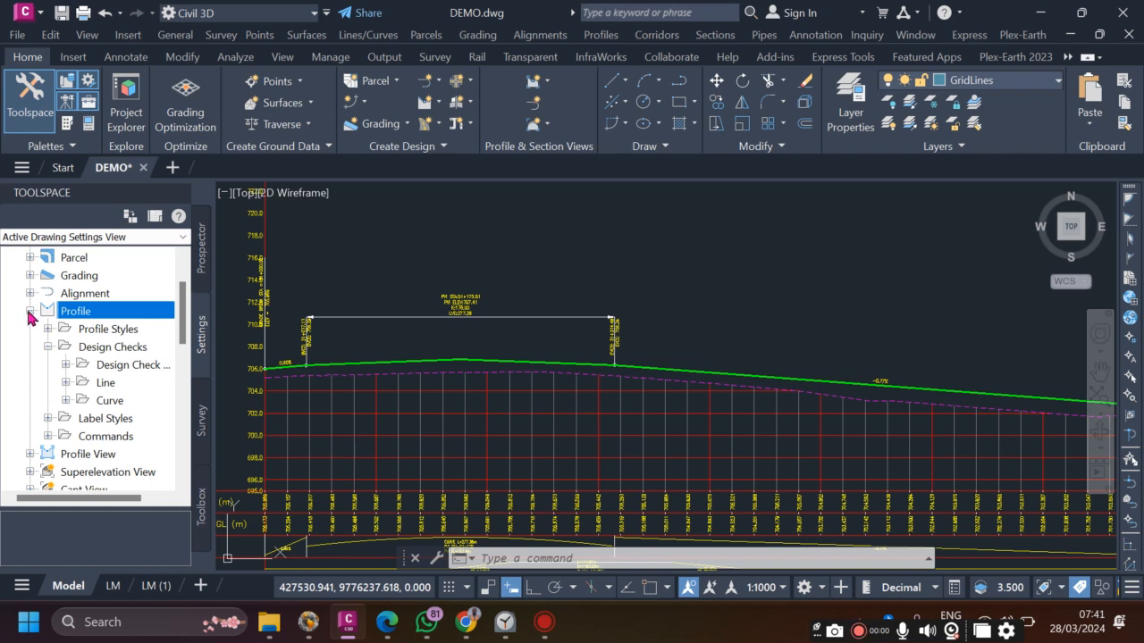
click(67, 364)
click(154, 384)
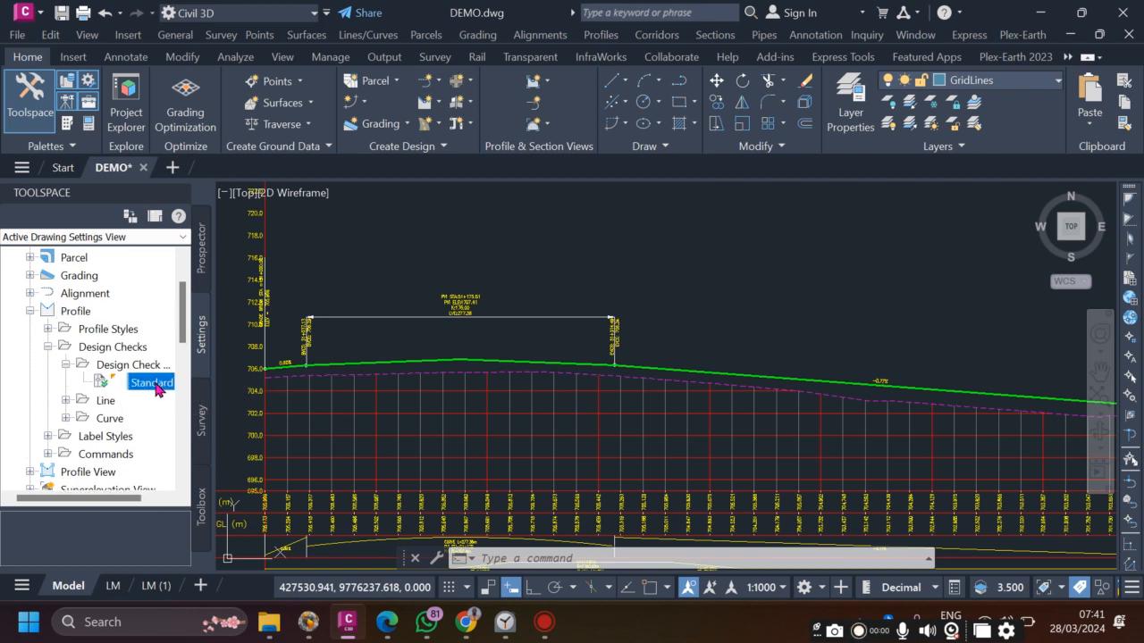
right_click(158, 389)
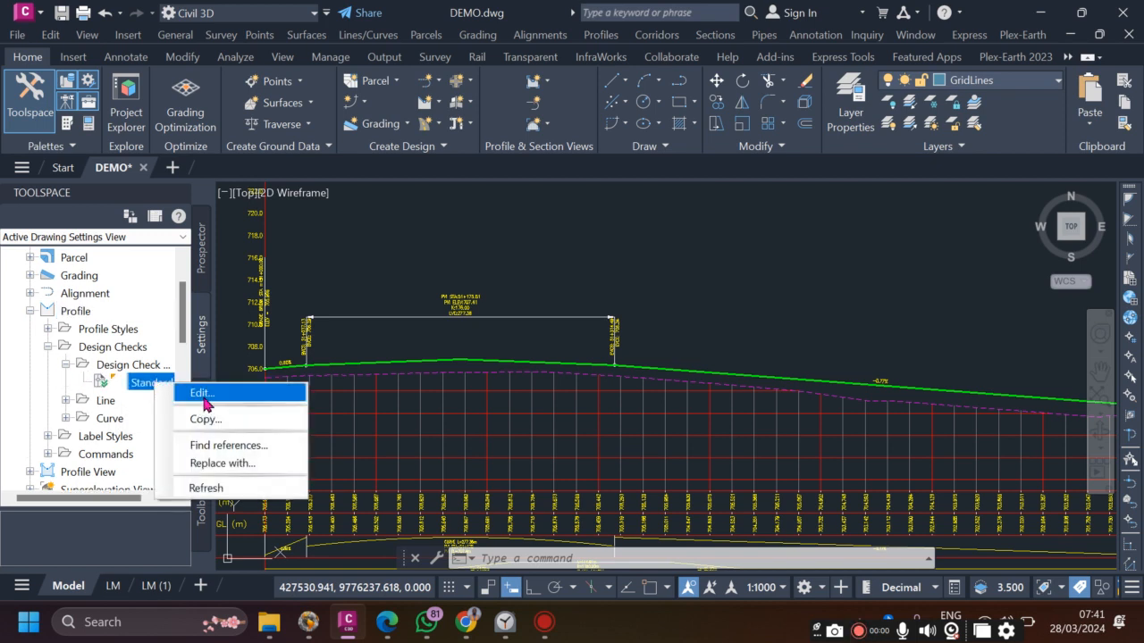
click(202, 393)
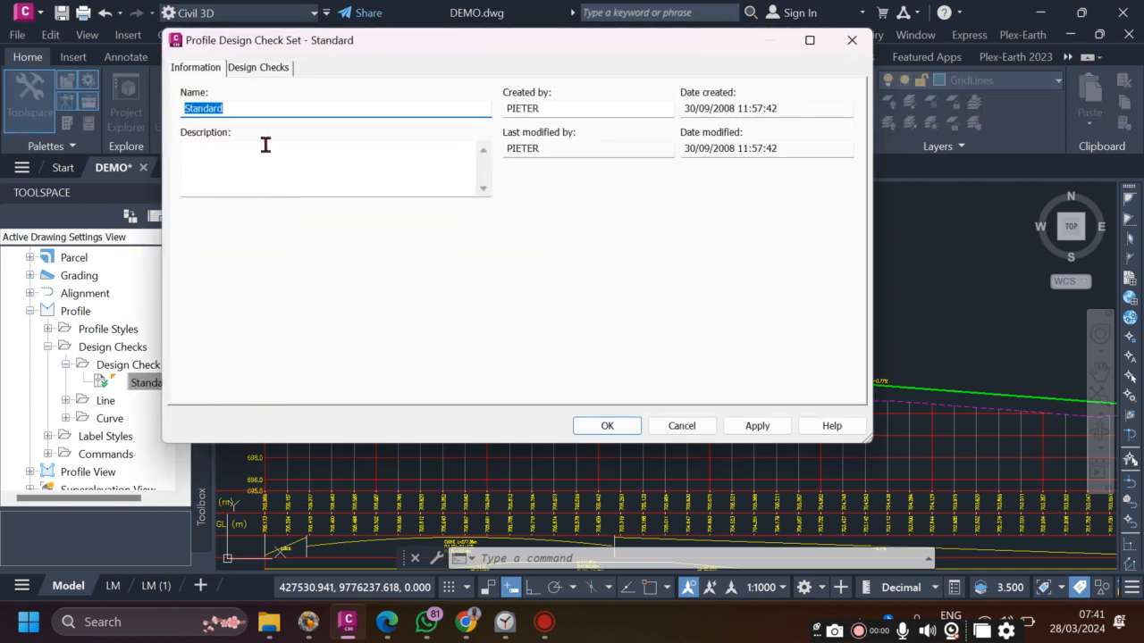
click(250, 69)
click(206, 69)
click(257, 70)
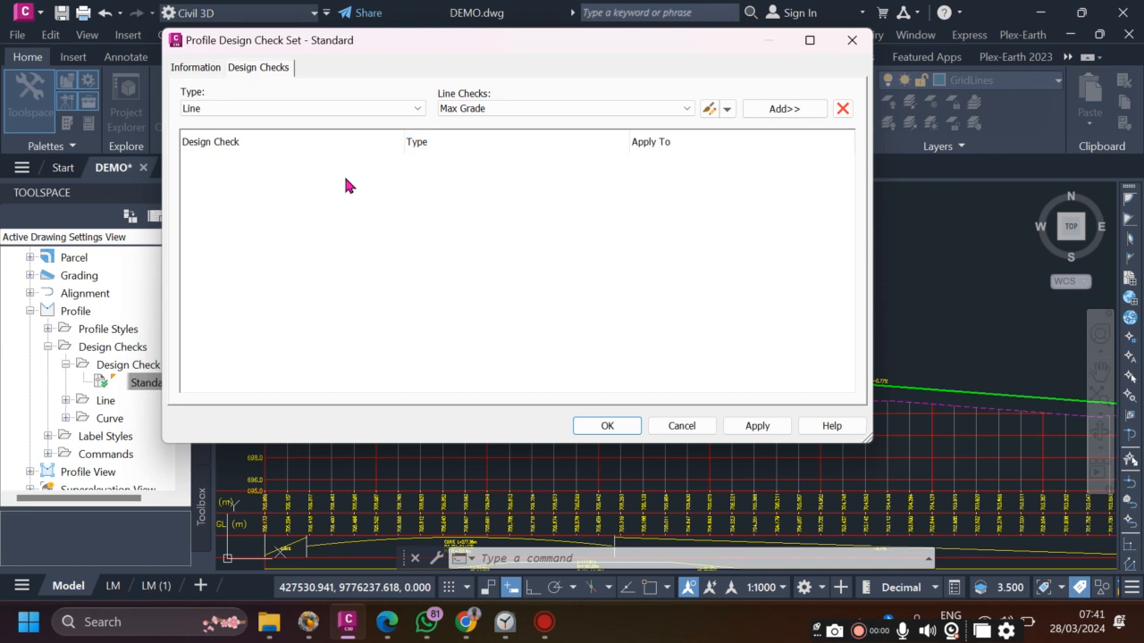
click(692, 426)
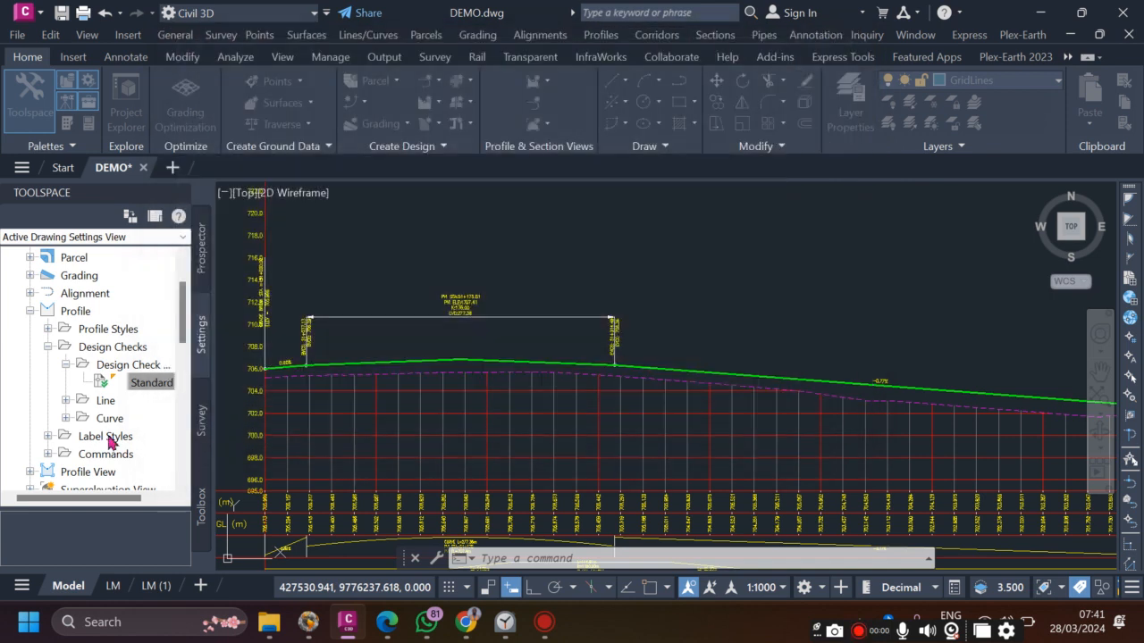
- Delete the Min Gradient and Max Grade line design checks
click(66, 401)
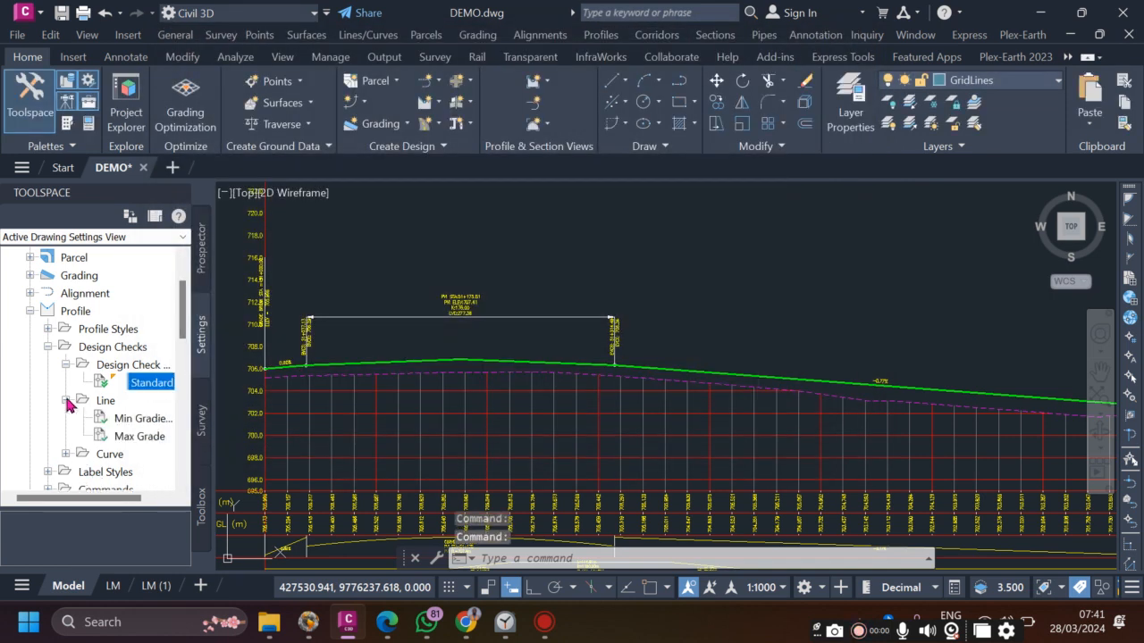
click(141, 497)
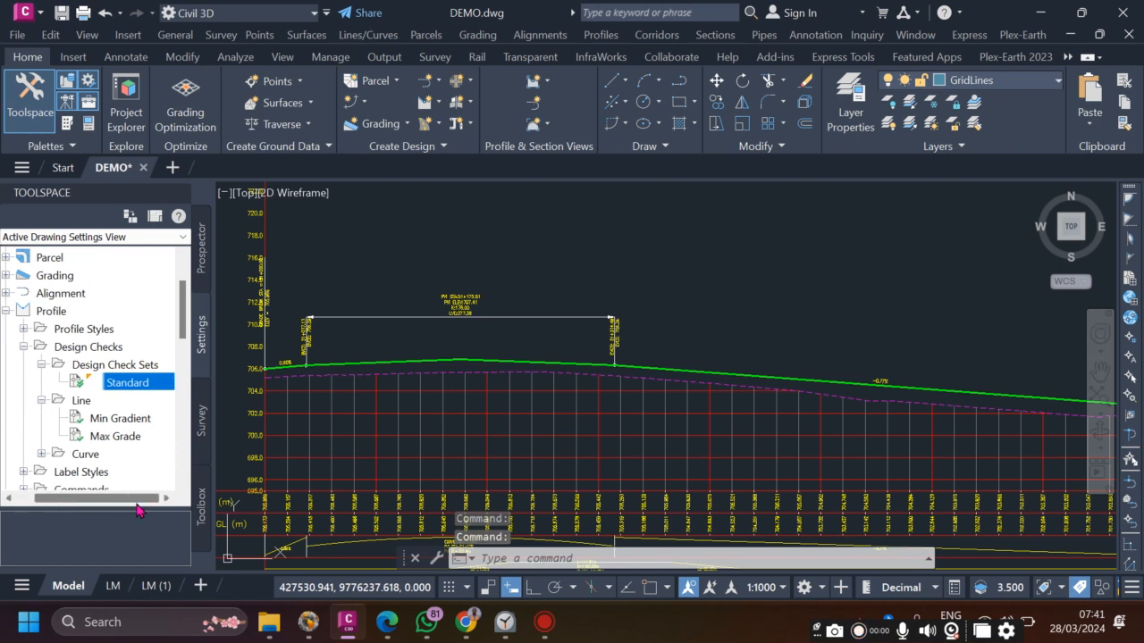
right_click(146, 420)
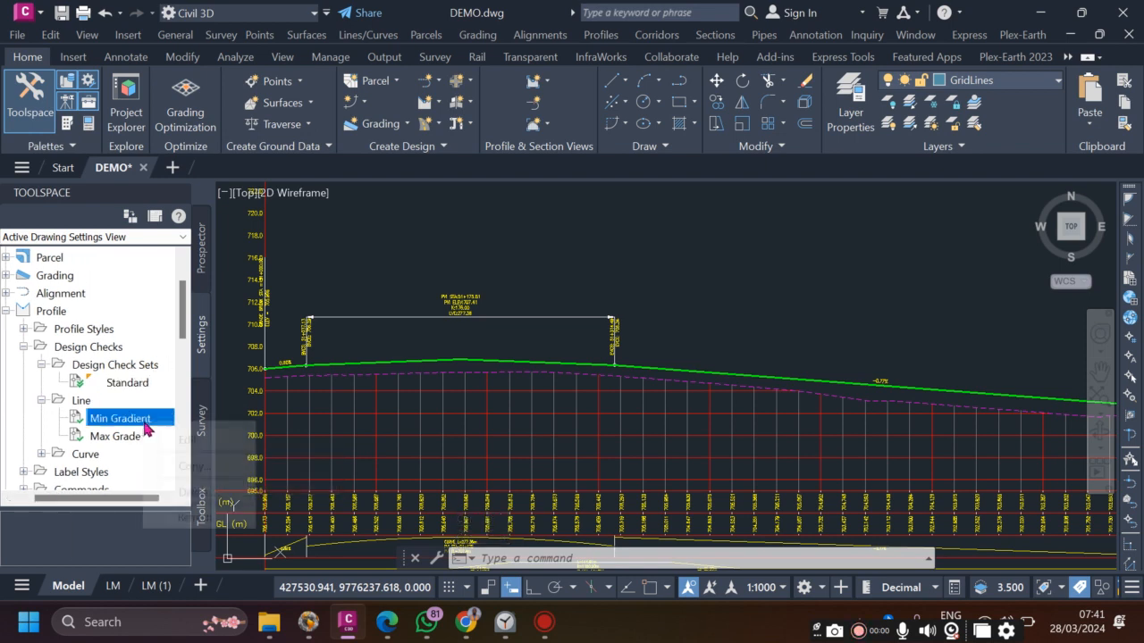
click(201, 492)
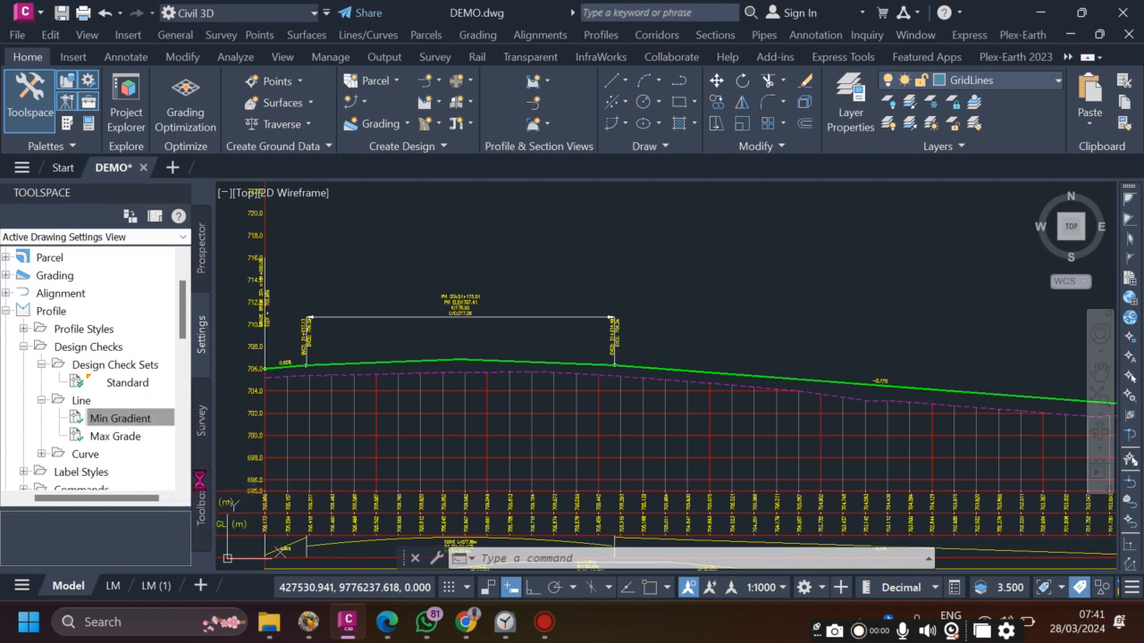
click(600, 349)
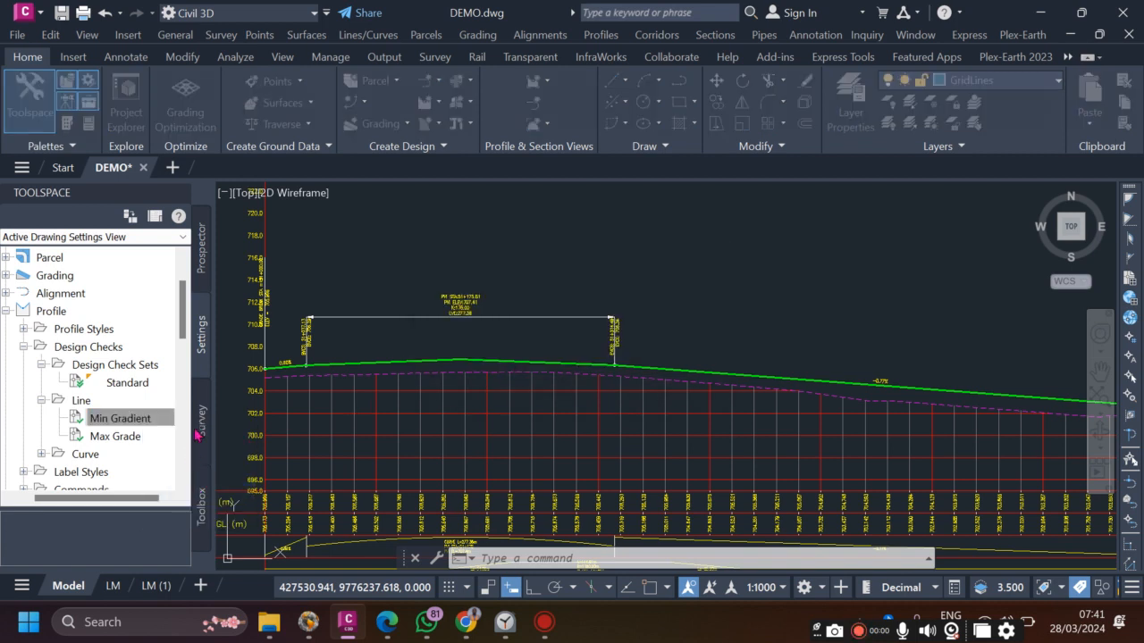
right_click(110, 424)
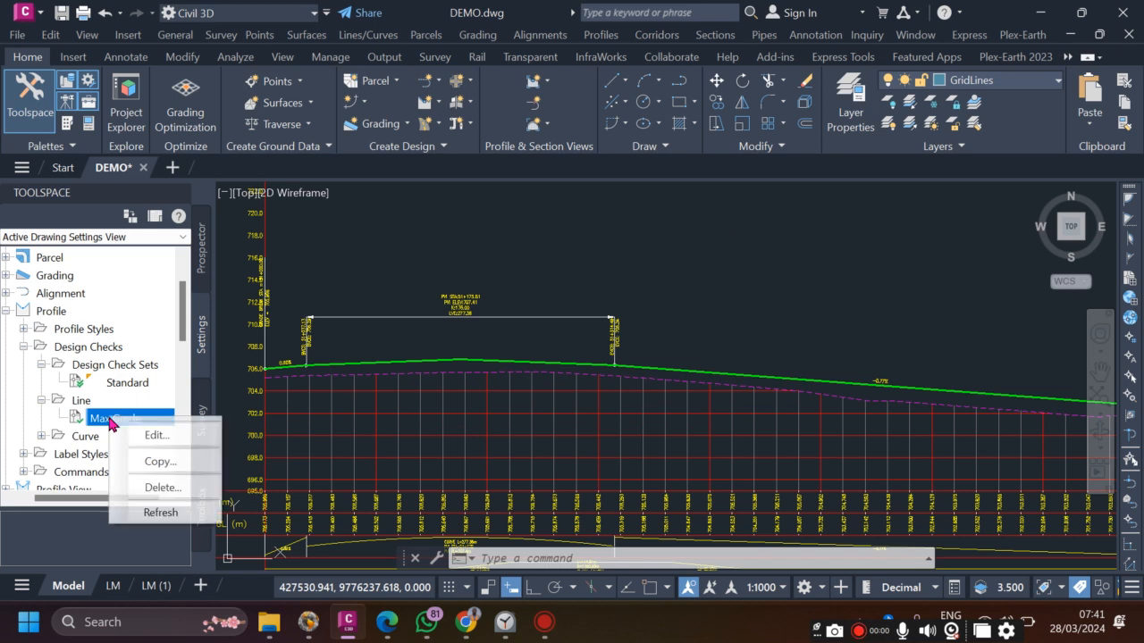
click(165, 489)
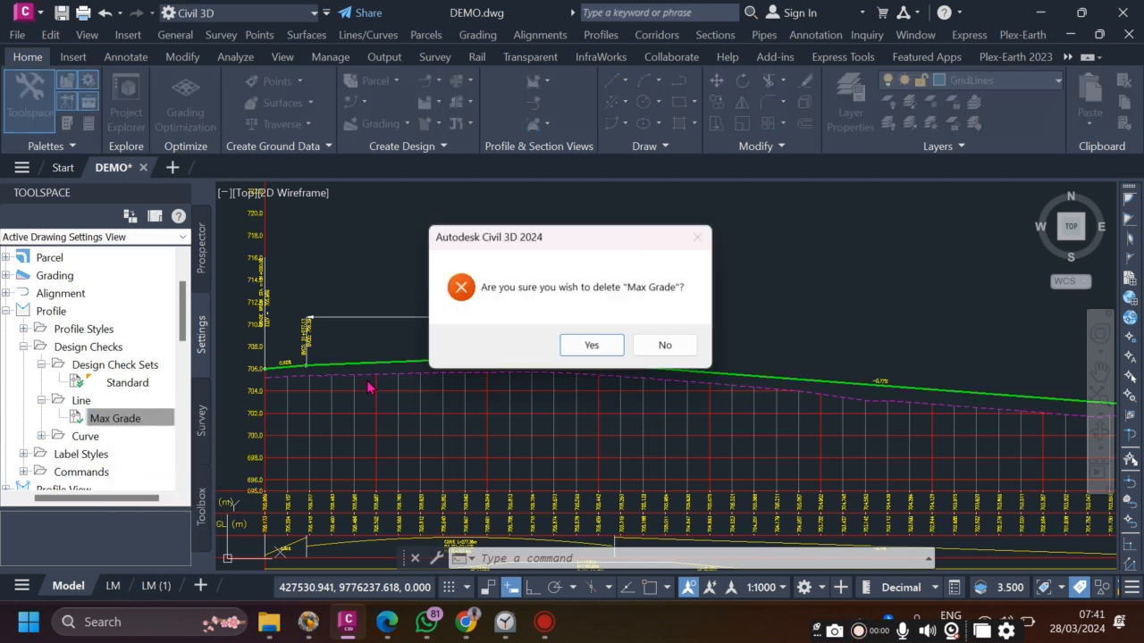
click(591, 348)
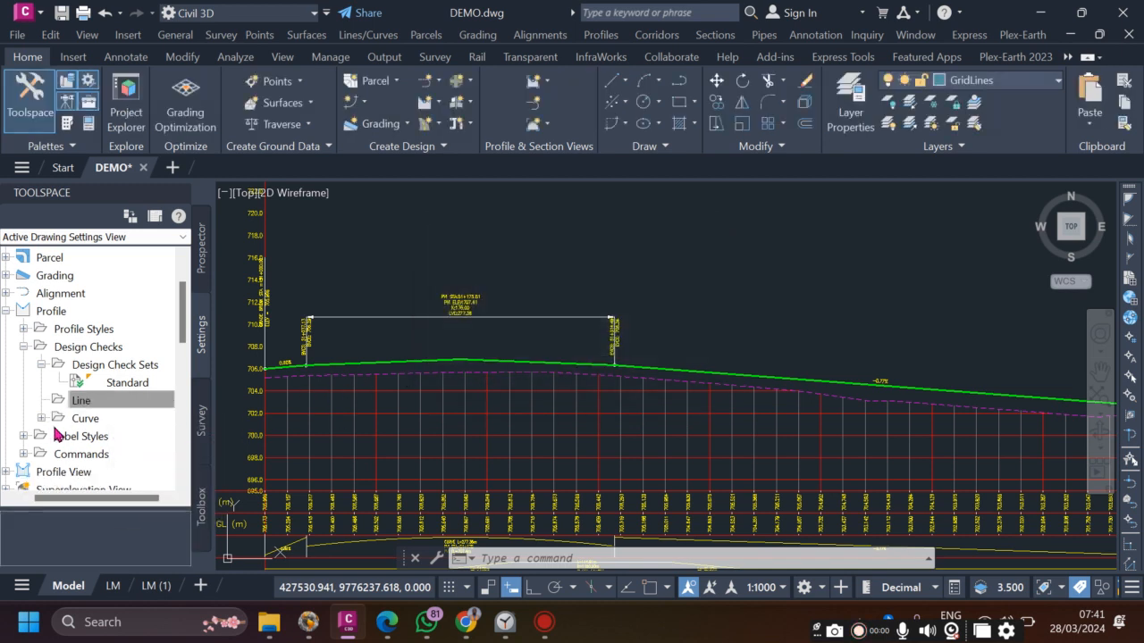
- Delete the Min K value and K Value for PSSD curve design checks
click(40, 419)
click(104, 441)
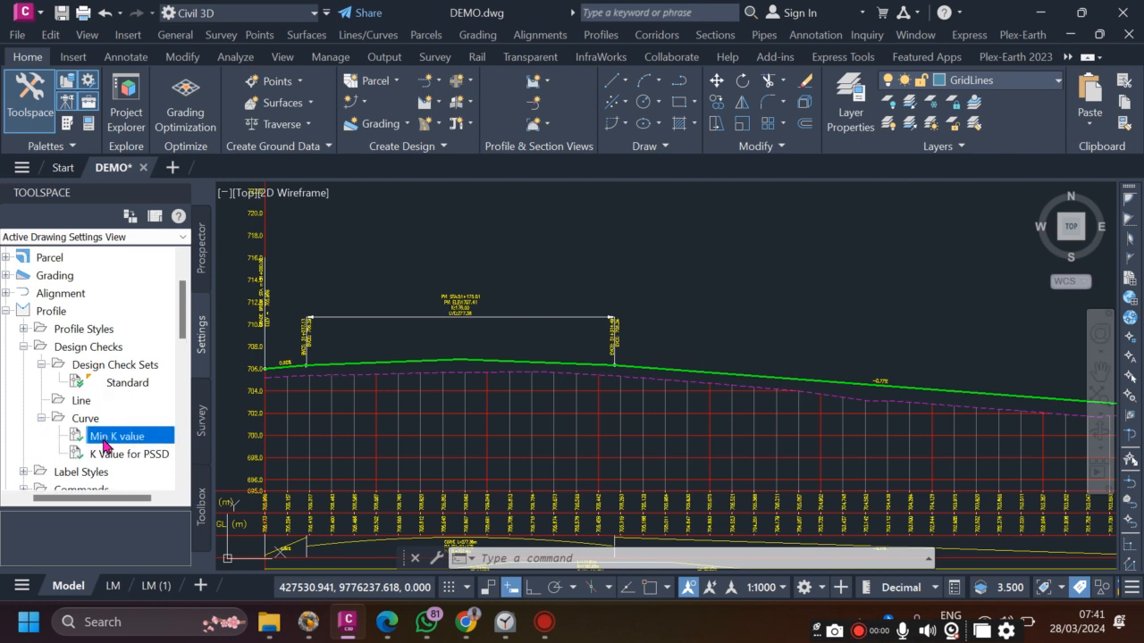
right_click(105, 444)
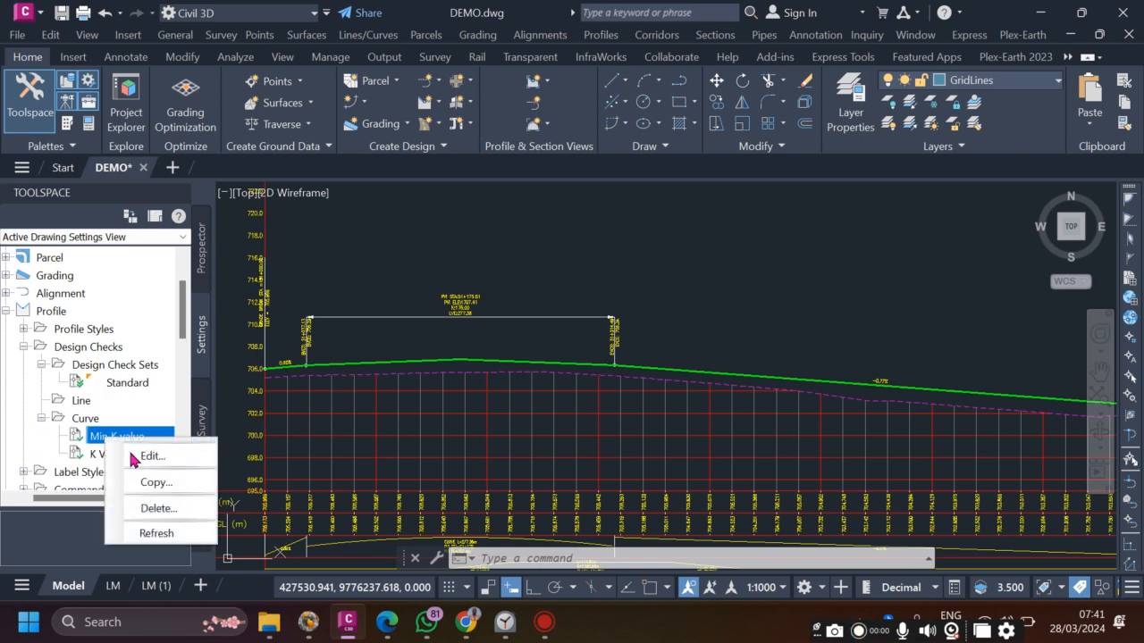
click(153, 504)
click(597, 346)
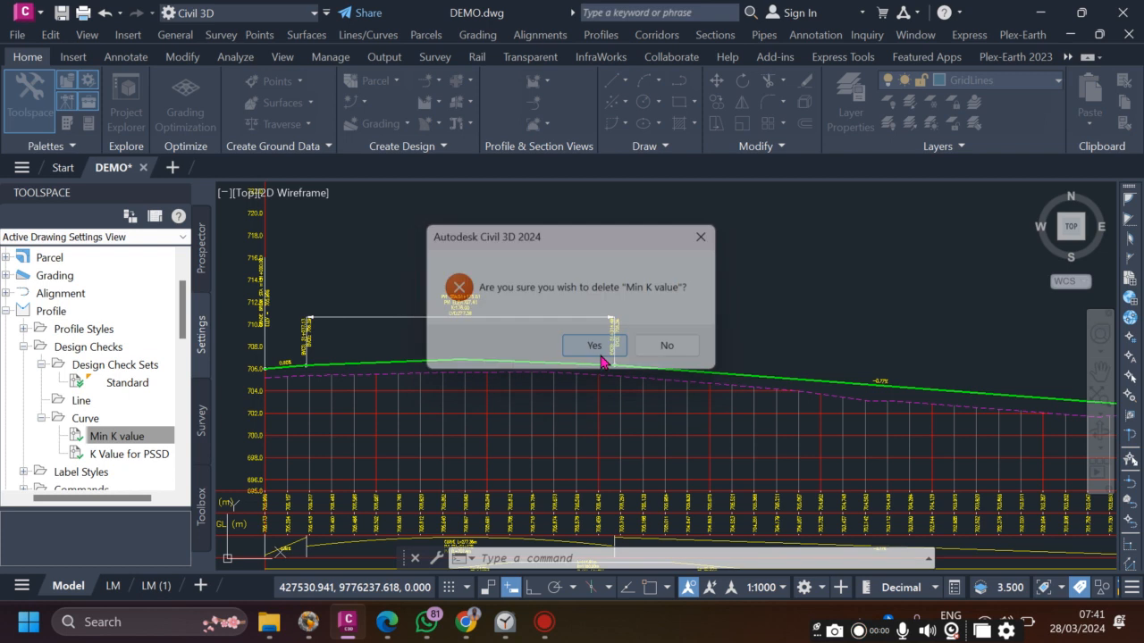
click(118, 438)
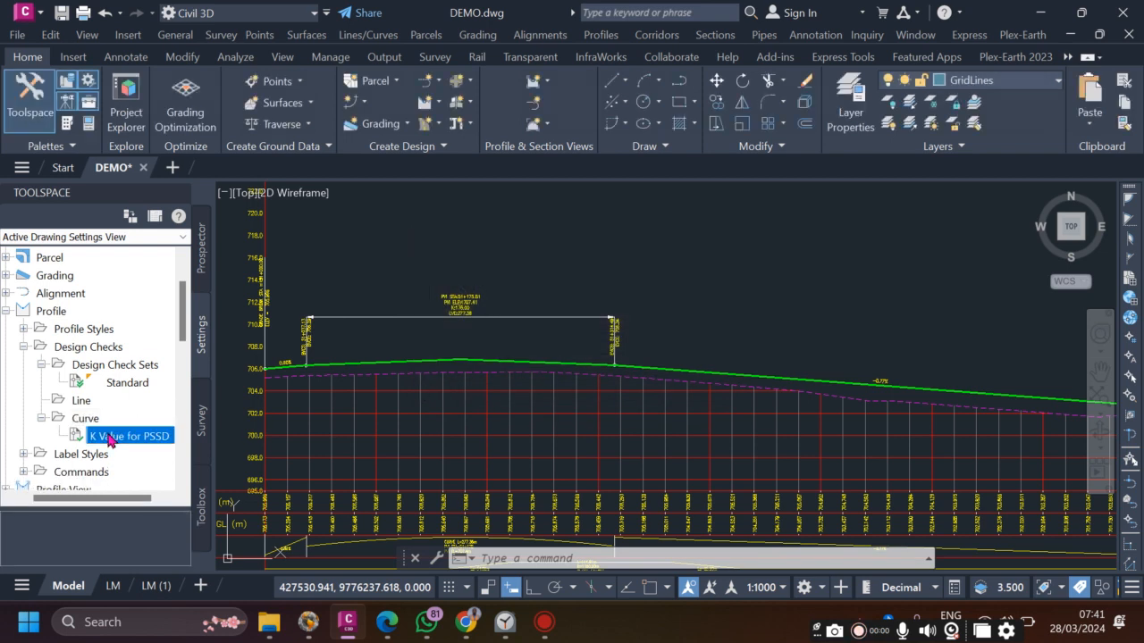
right_click(140, 438)
click(154, 503)
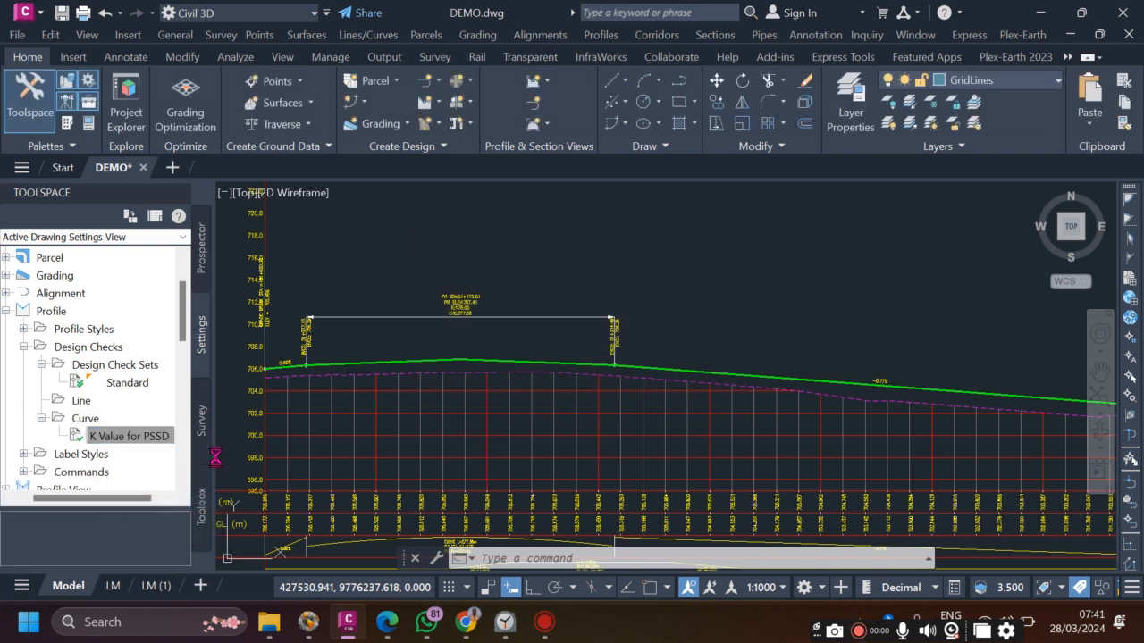
click(594, 344)
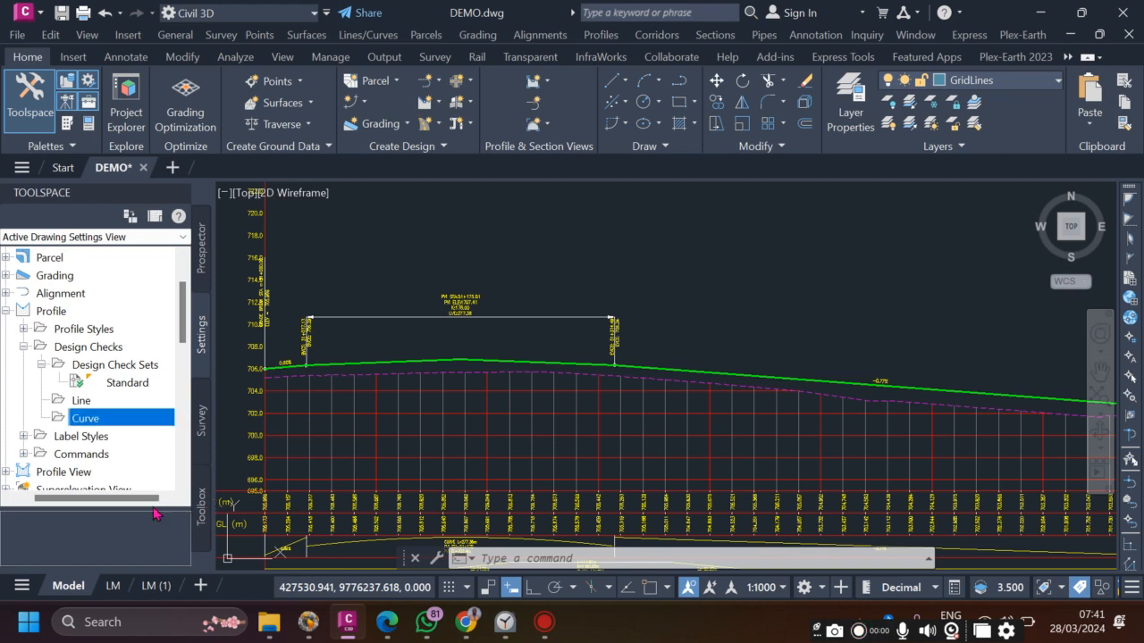
click(99, 406)
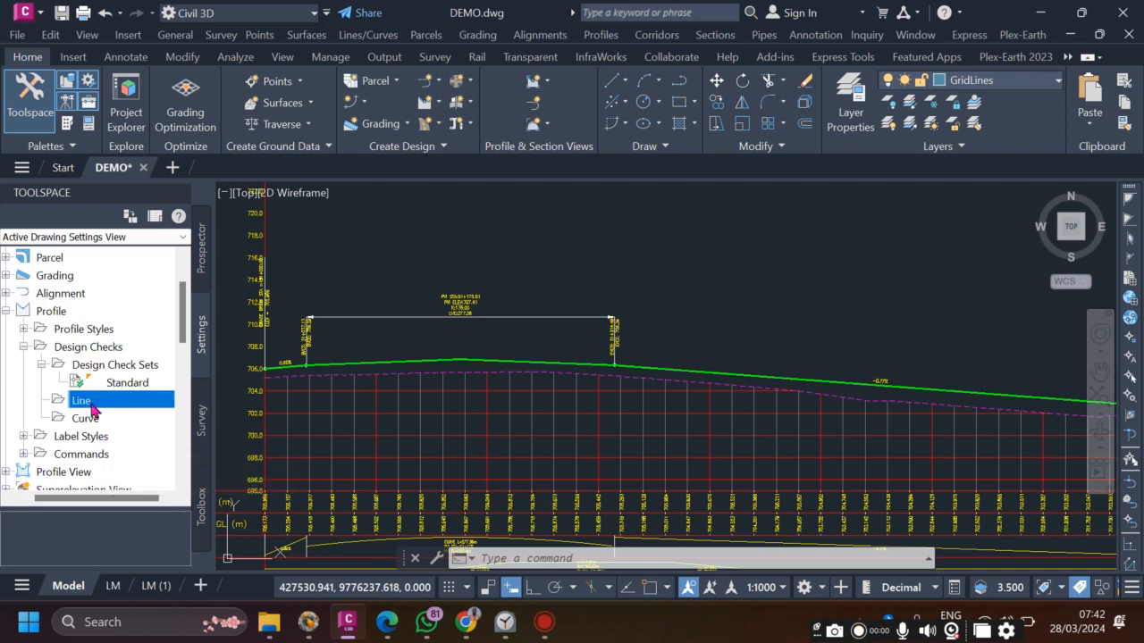
- Create a new line design check named Min Grade and begin its expression with ABS
right_click(94, 409)
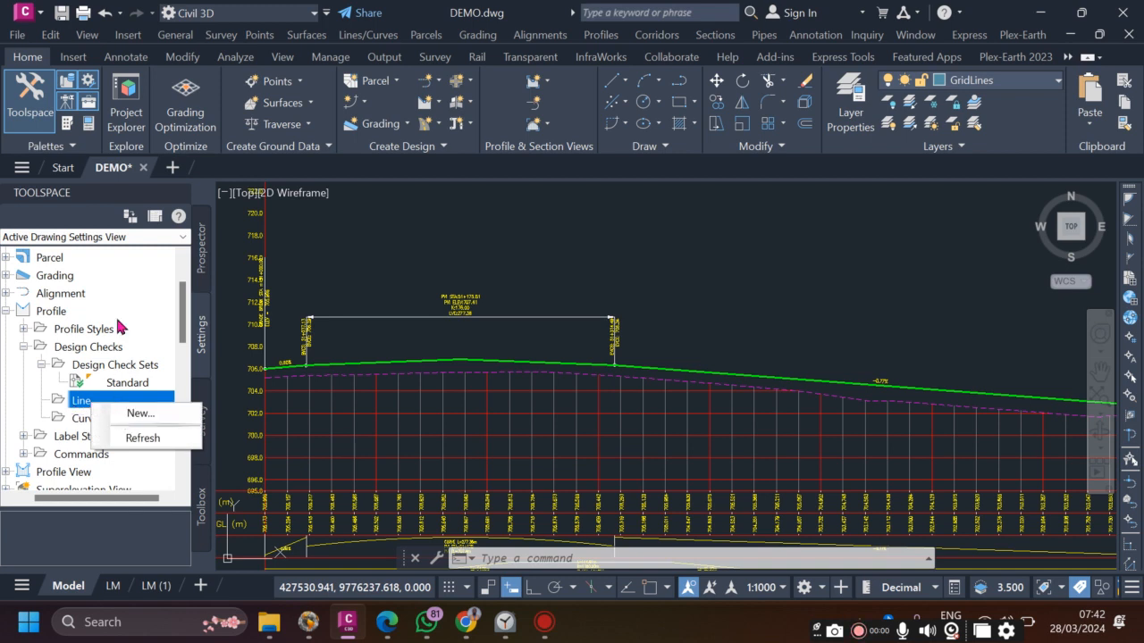
click(126, 412)
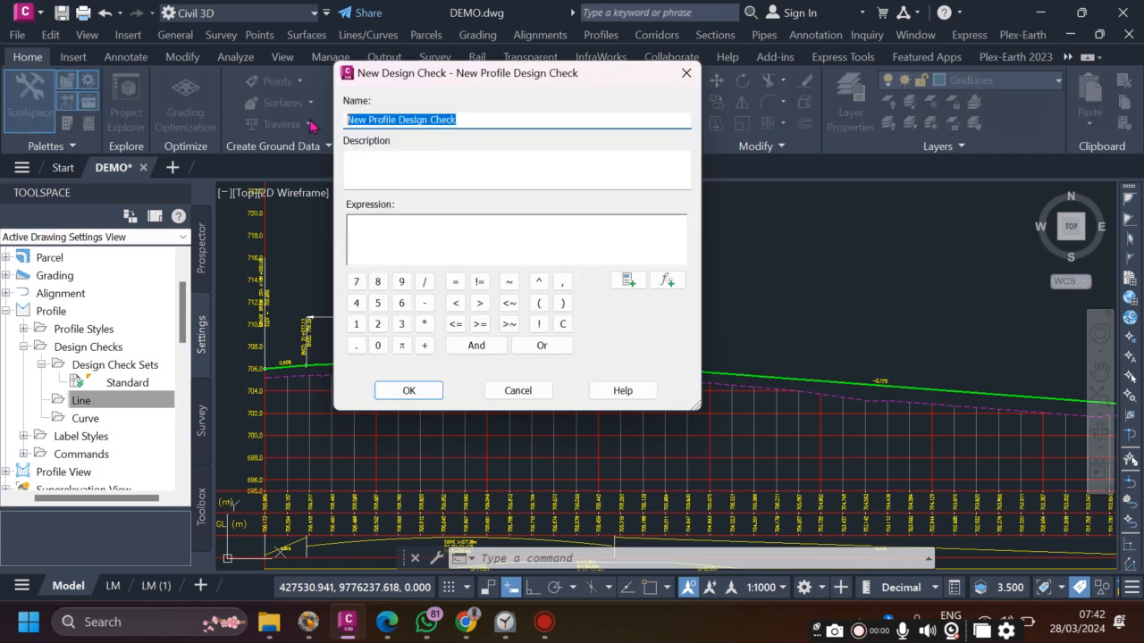
text(m)
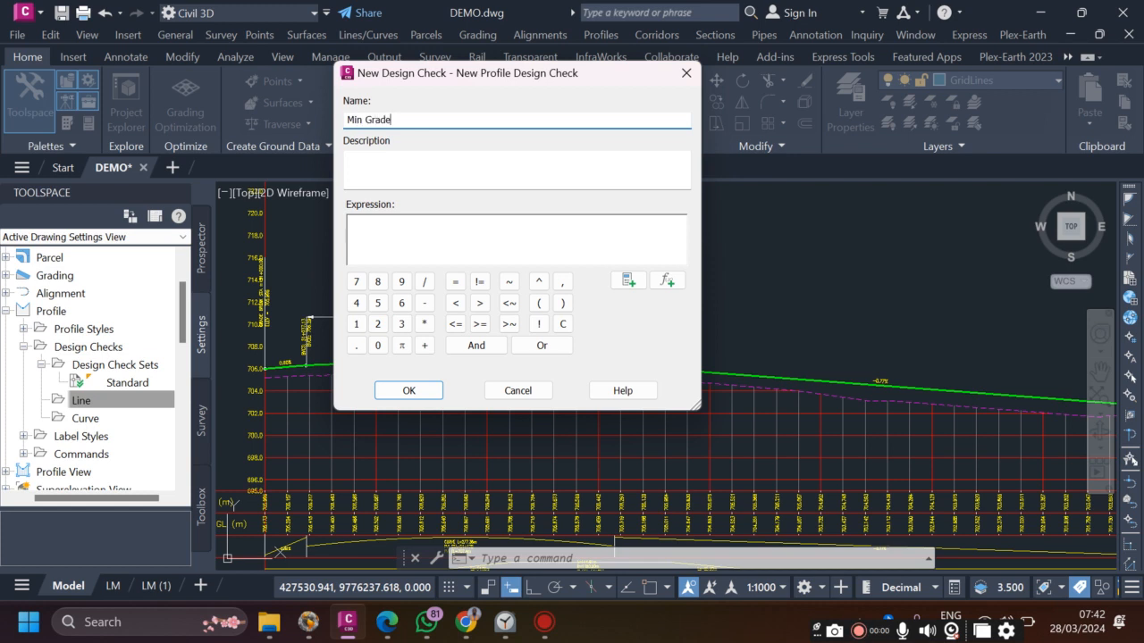
click(439, 238)
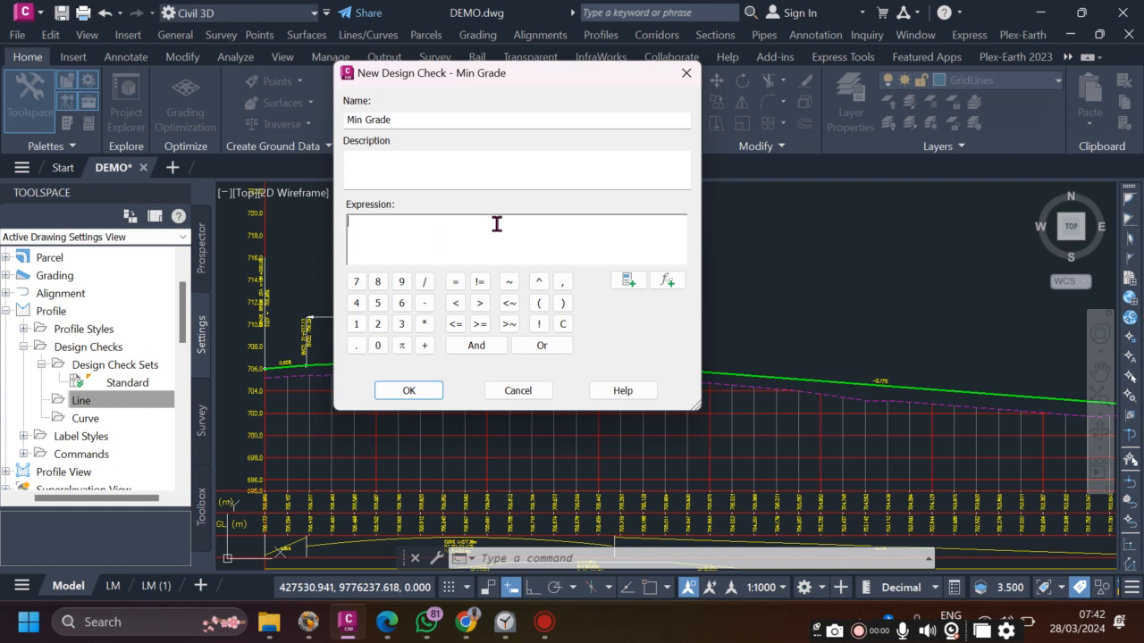
click(627, 284)
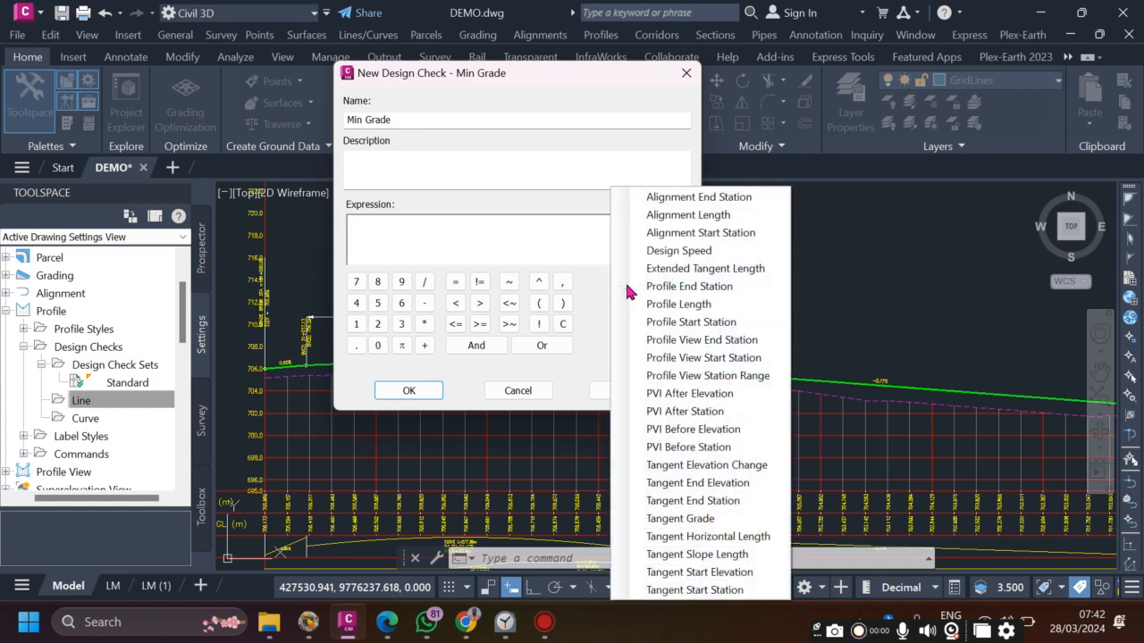
click(557, 235)
click(670, 287)
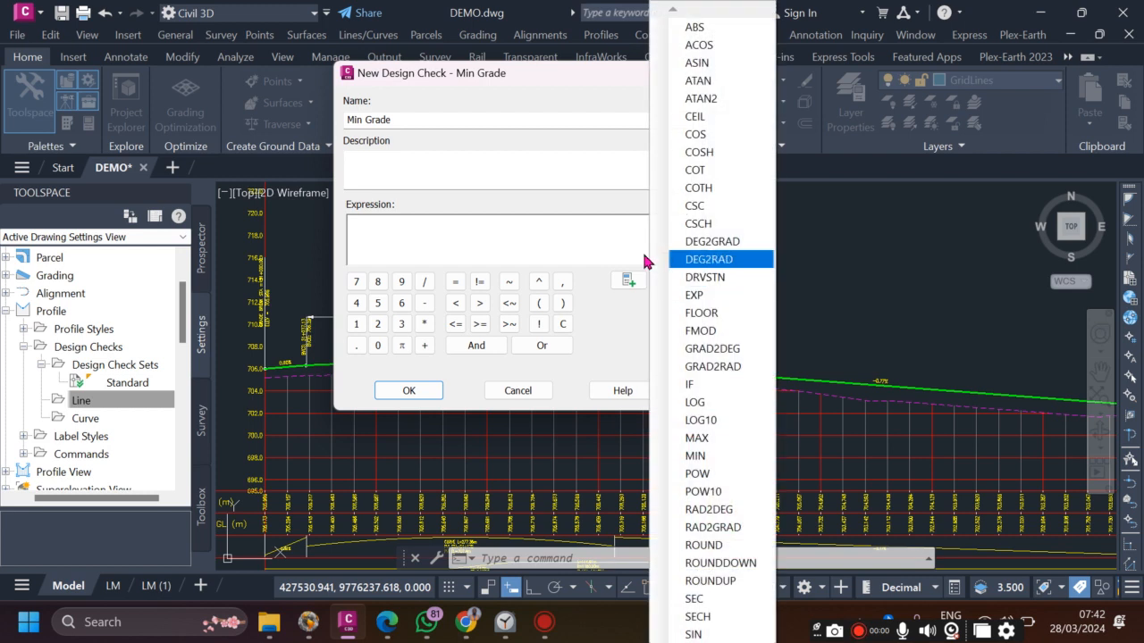
click(633, 325)
click(677, 285)
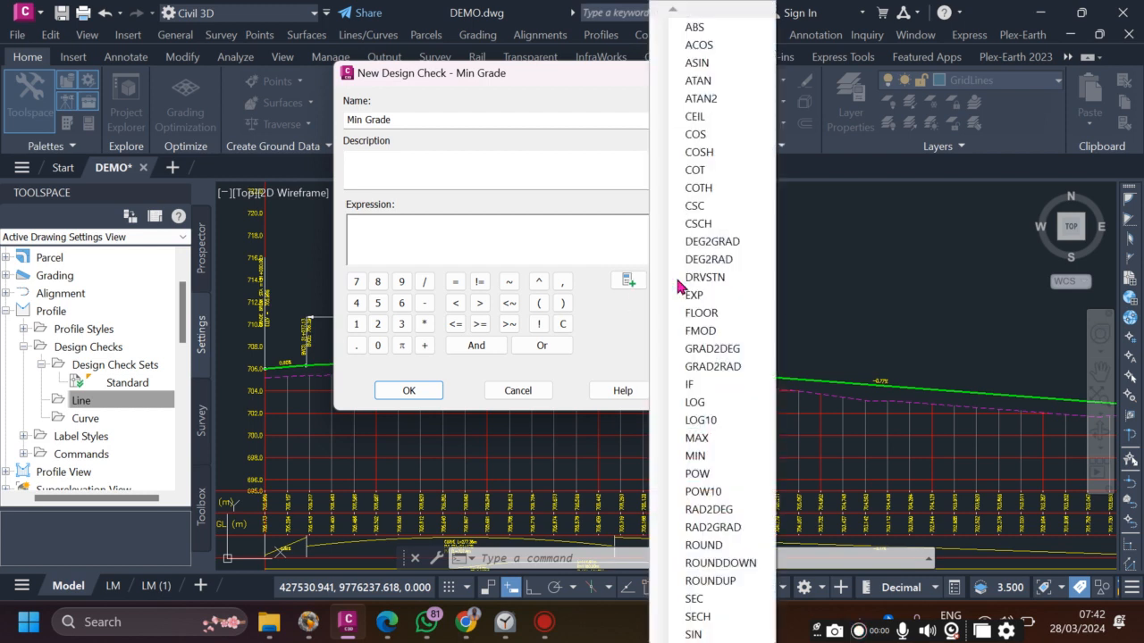
click(690, 31)
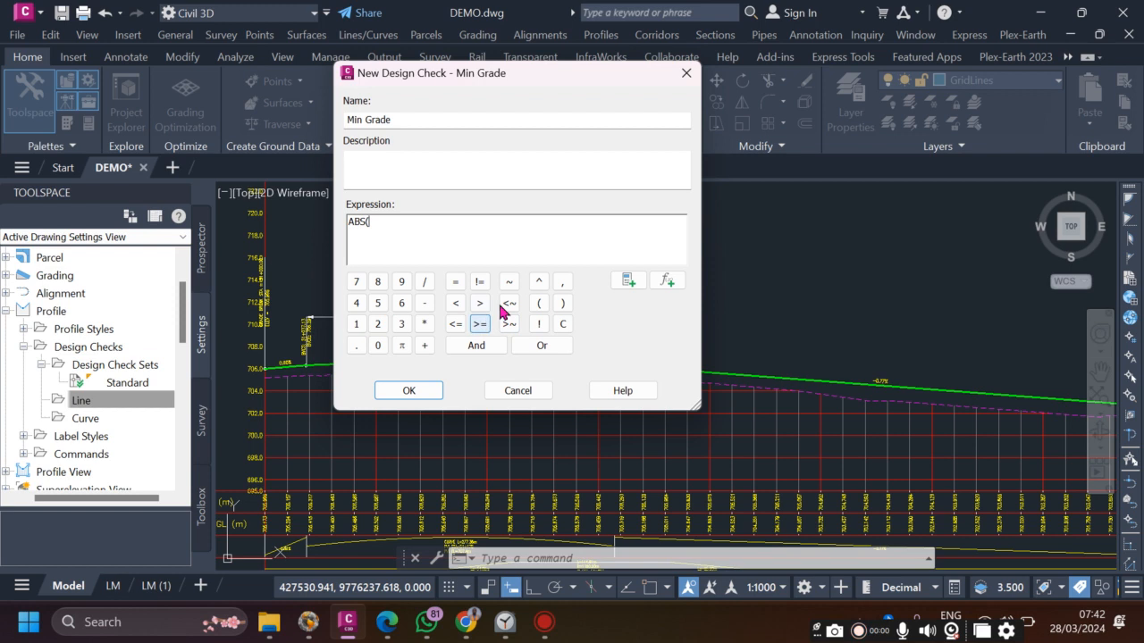
- Complete the expression as ABS({Tangent Grade}>=0.005) and save the check
click(627, 281)
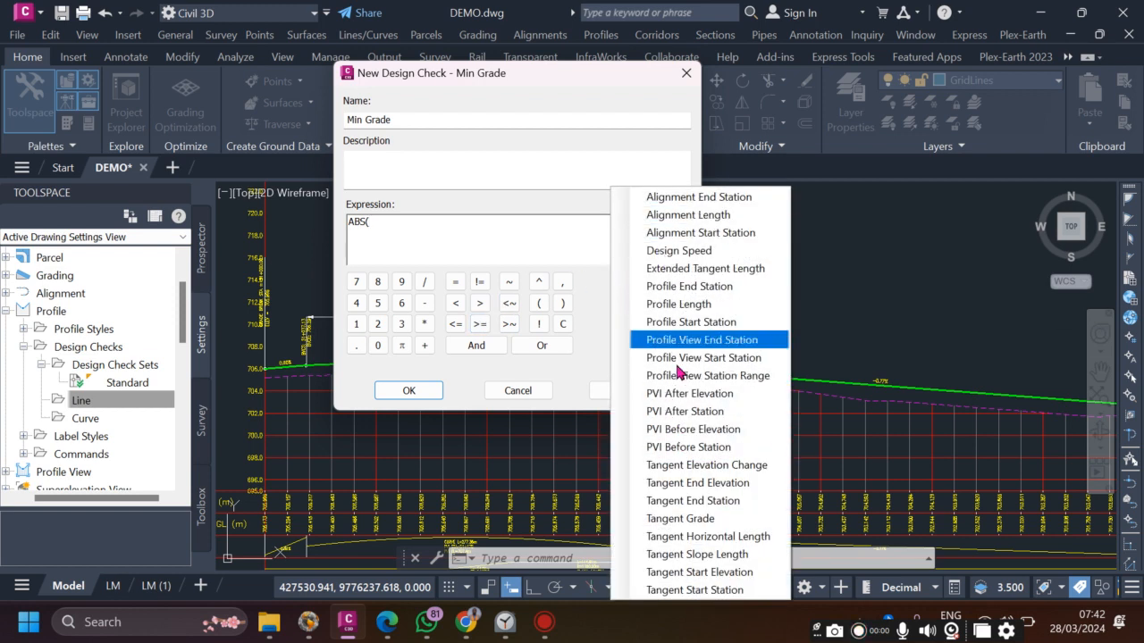
click(690, 523)
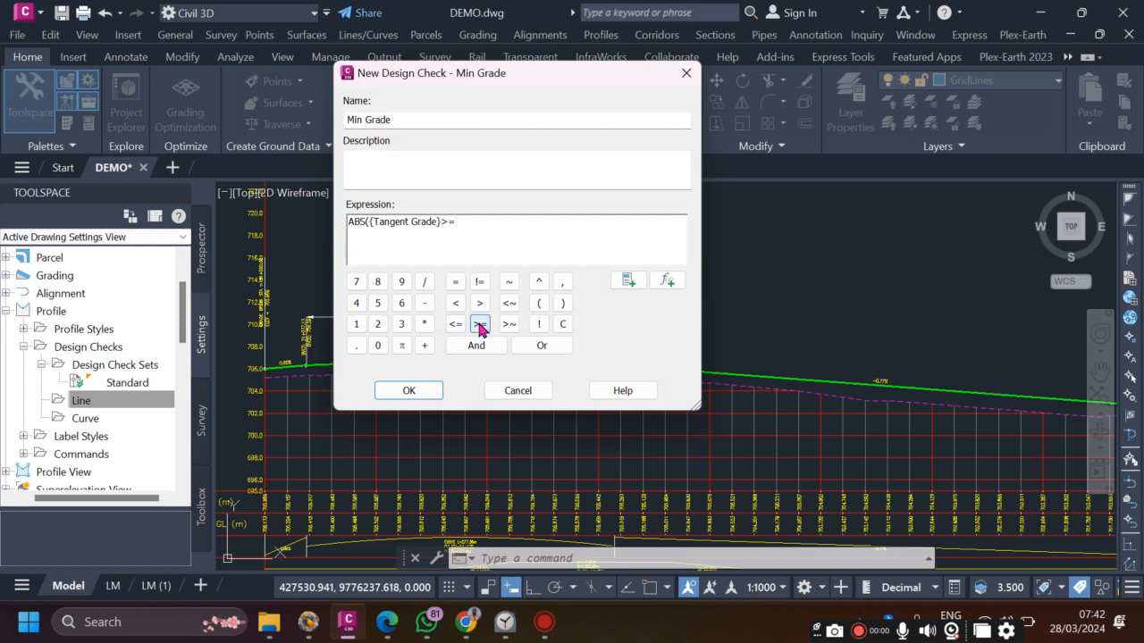
click(377, 344)
click(357, 345)
click(377, 344)
click(377, 345)
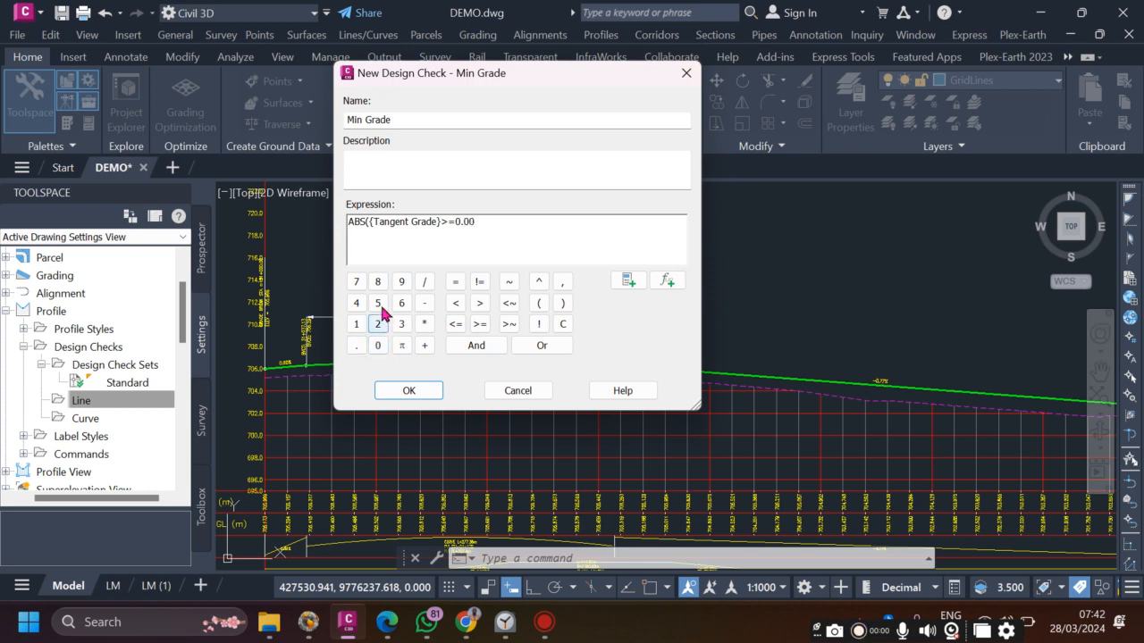
click(379, 306)
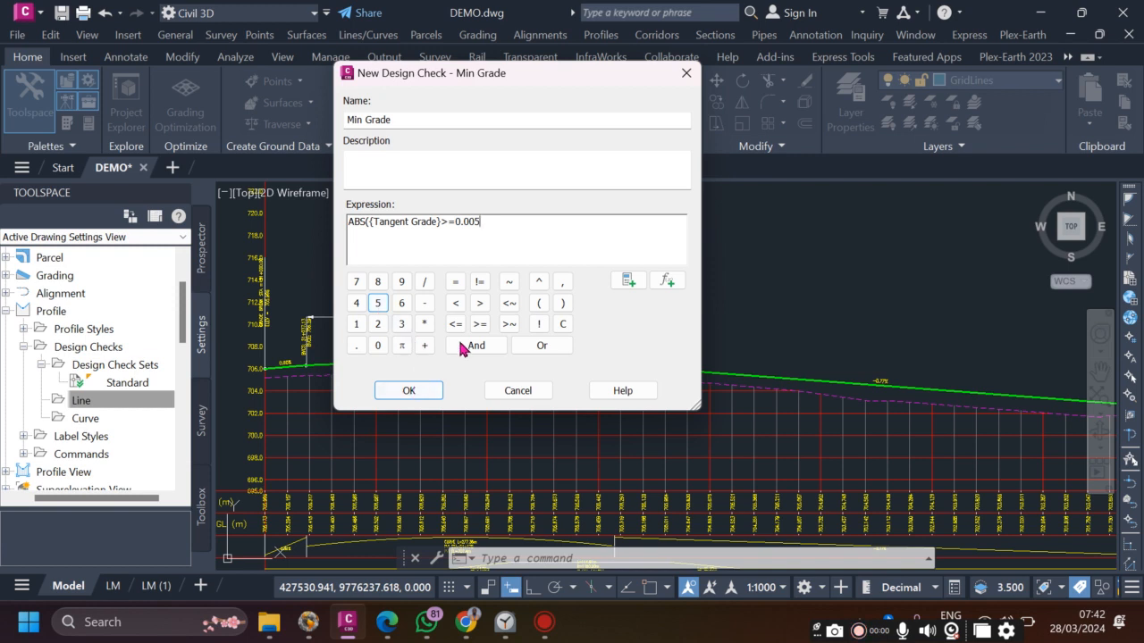
click(563, 304)
click(409, 390)
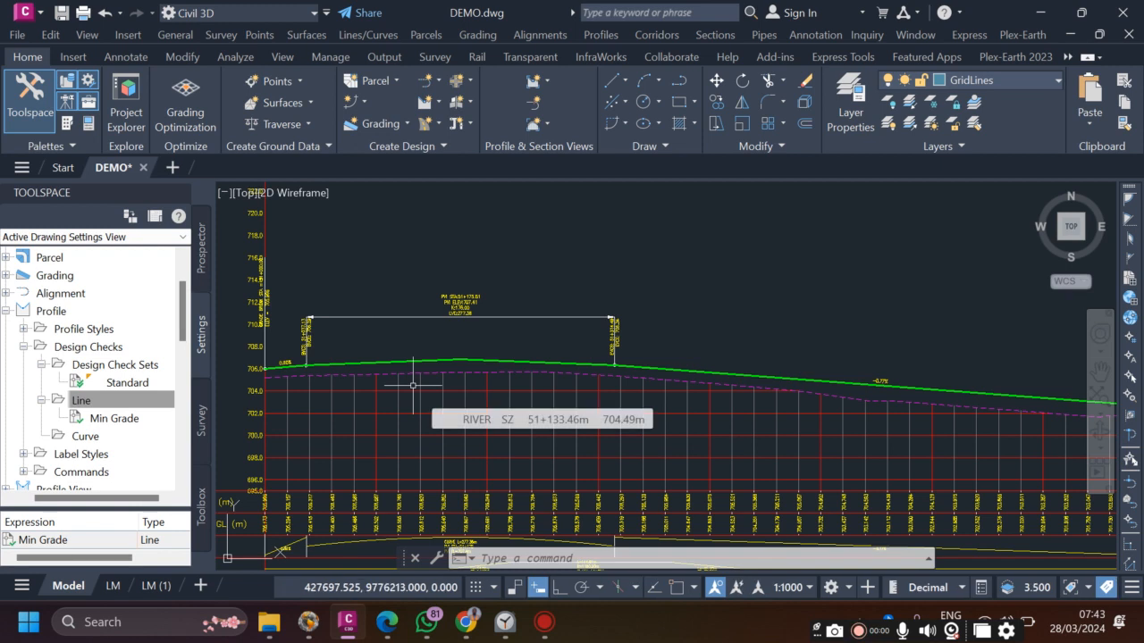
- Create another line design check and replace its default name with Max Grade
click(125, 418)
click(105, 402)
right_click(104, 402)
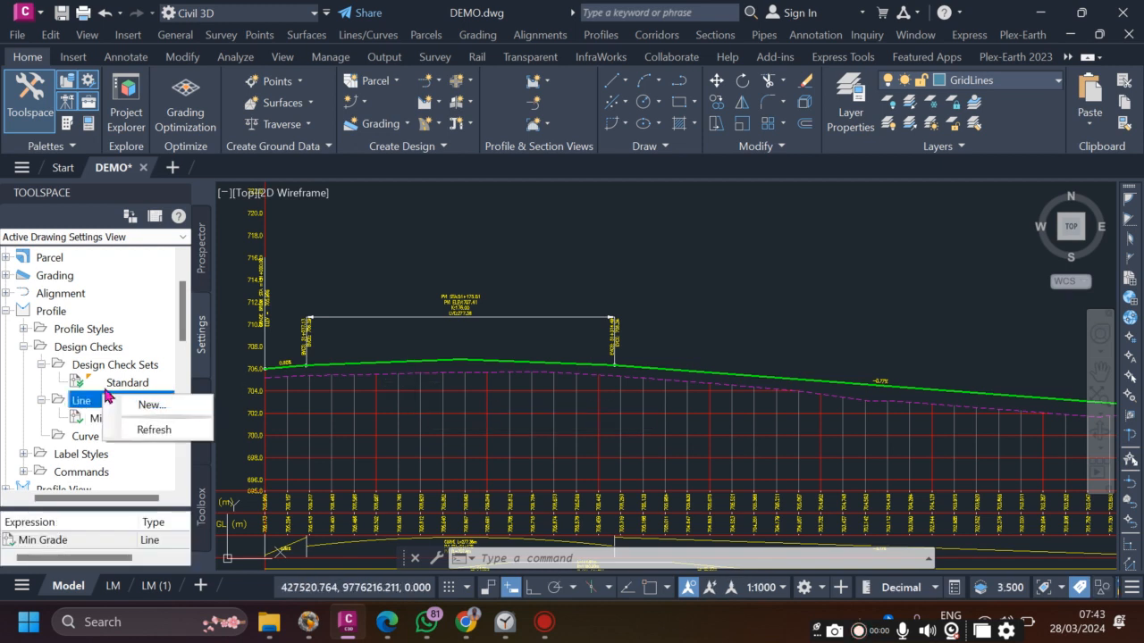
click(161, 407)
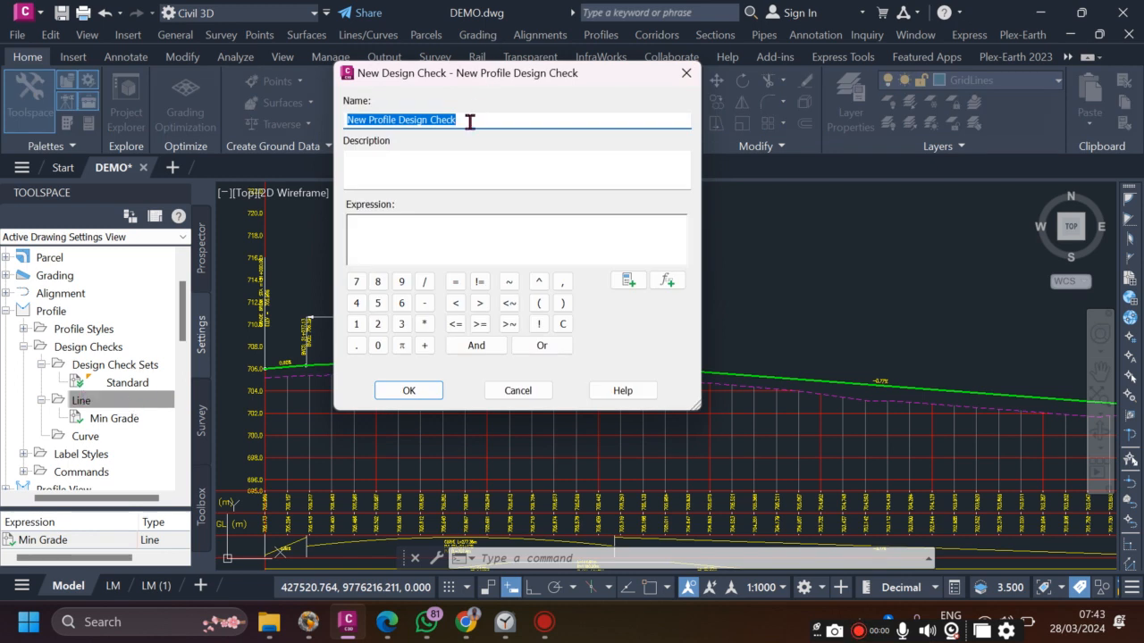
drag(477, 118, 327, 127)
text(Max Grade)
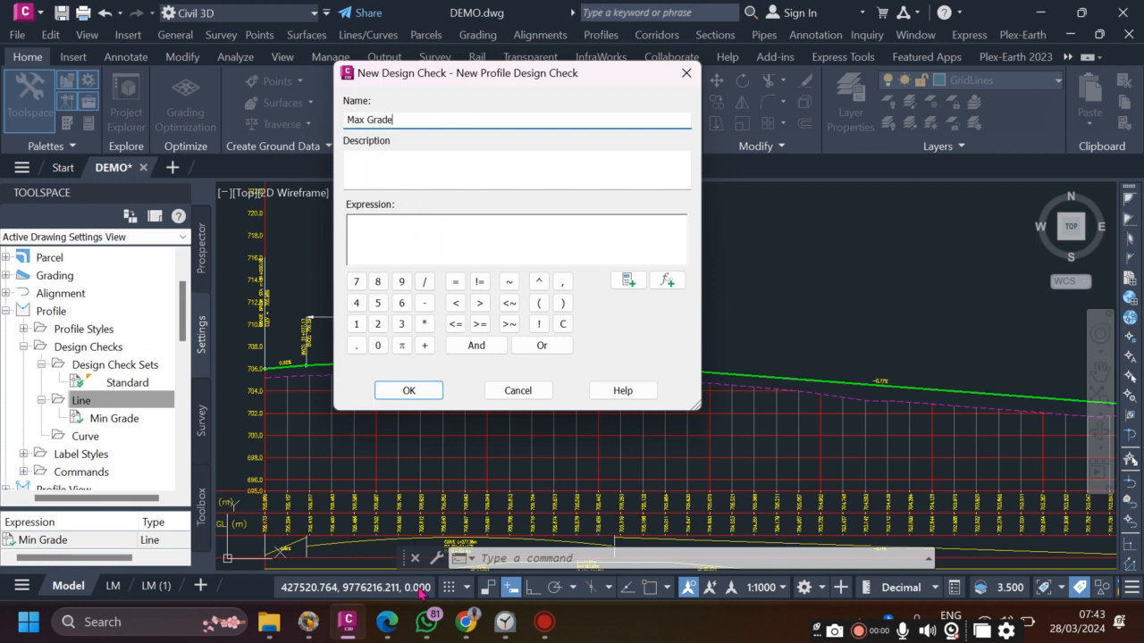
click(386, 622)
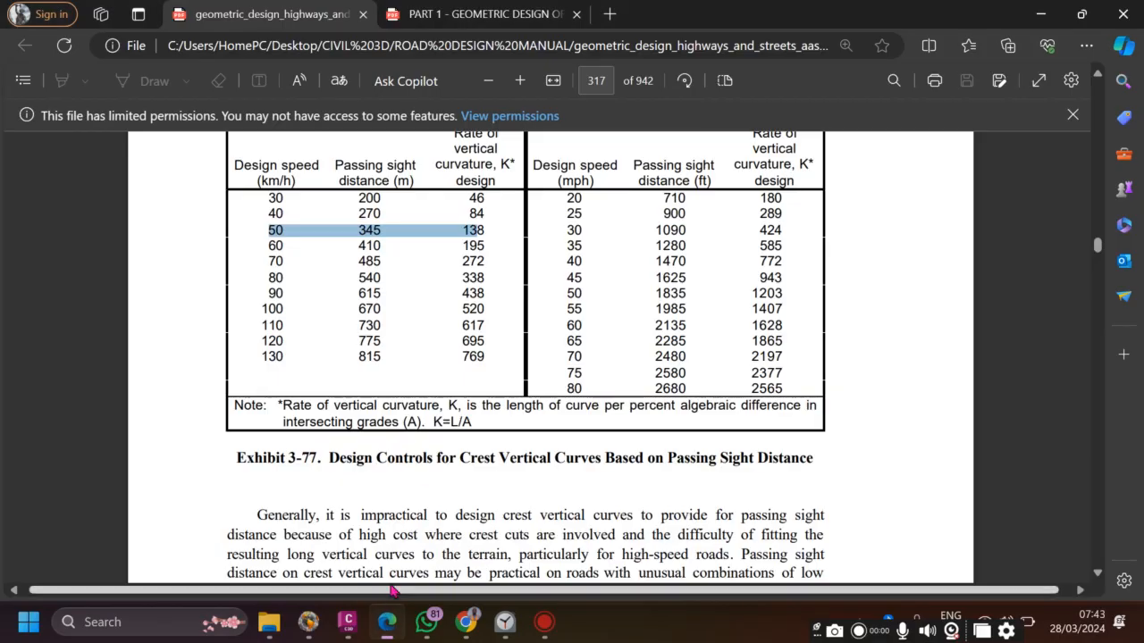
click(424, 16)
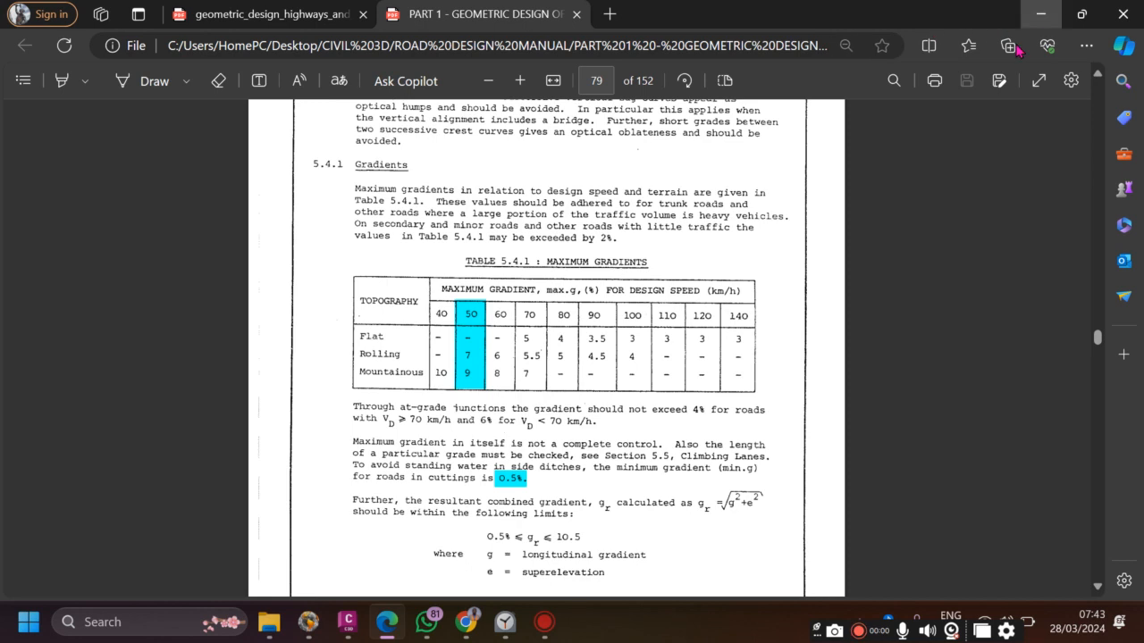
click(1039, 18)
click(398, 229)
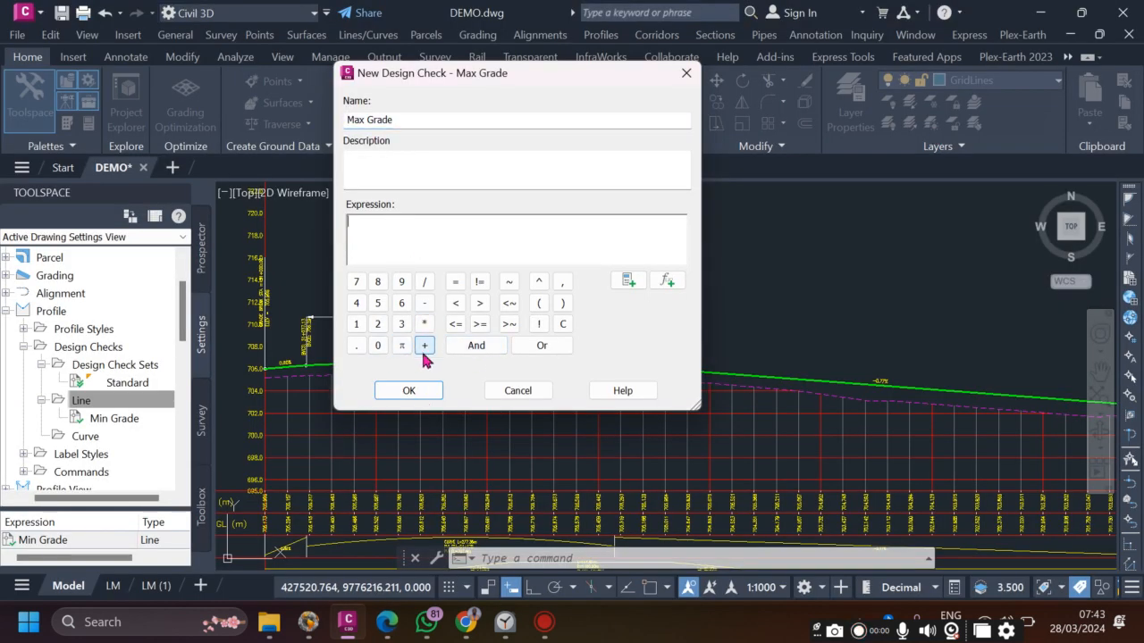
- Build ABS({Tangent Grade}) as the start of the Max Grade expression
click(657, 284)
click(688, 27)
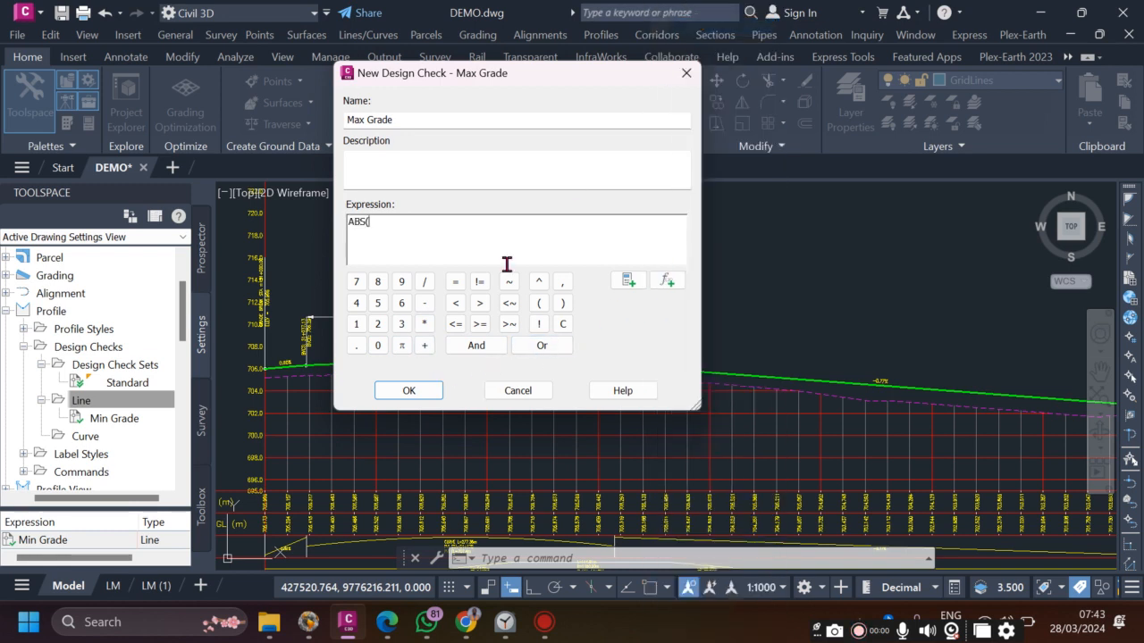
click(627, 282)
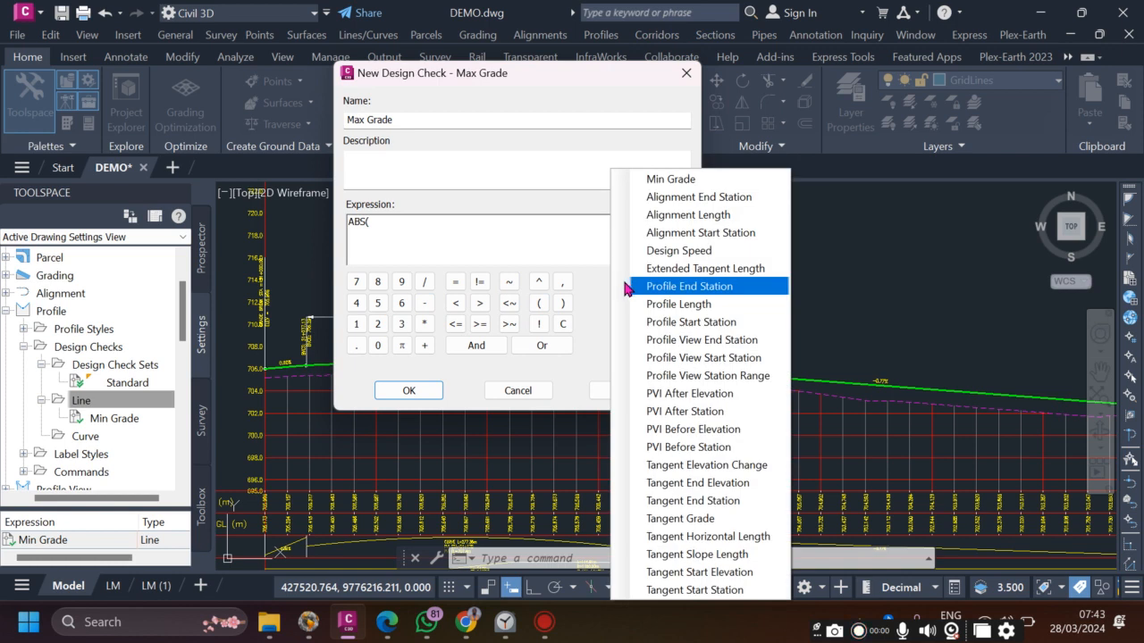
click(702, 527)
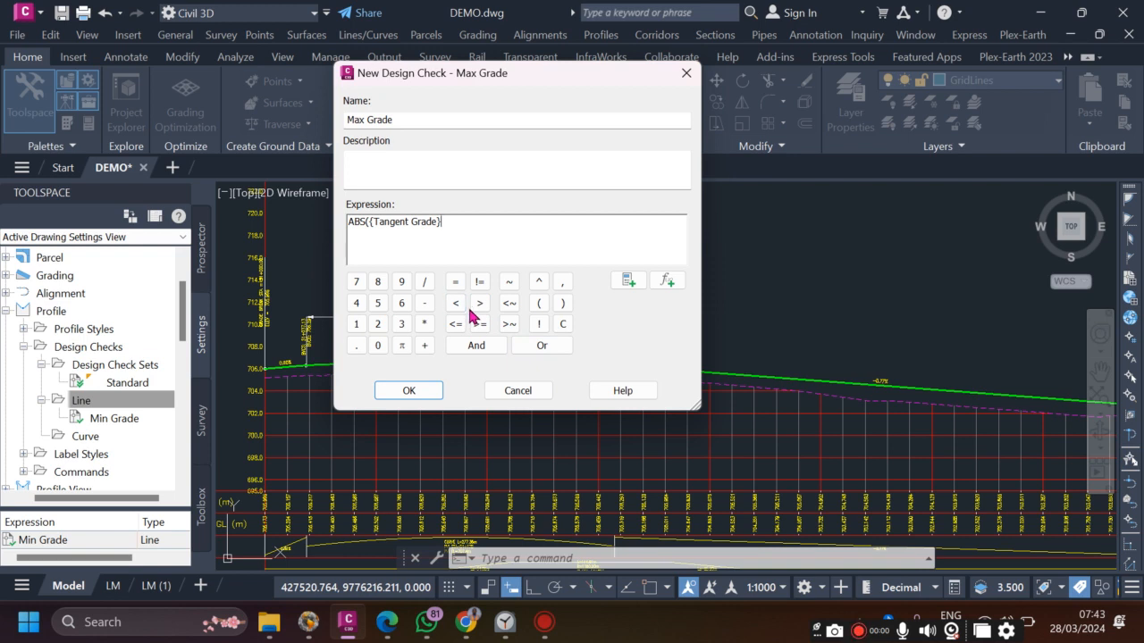
- Complete the expression as ABS({Tangent Grade})<=0.009 and save the Max Grade check
click(477, 304)
click(480, 324)
click(457, 304)
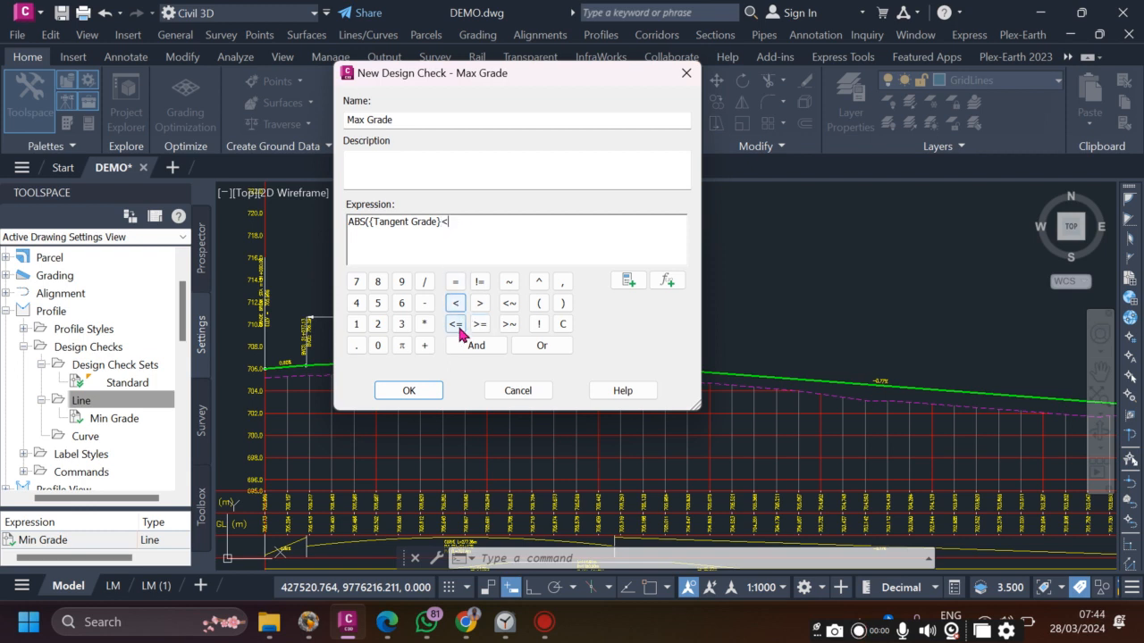
click(454, 325)
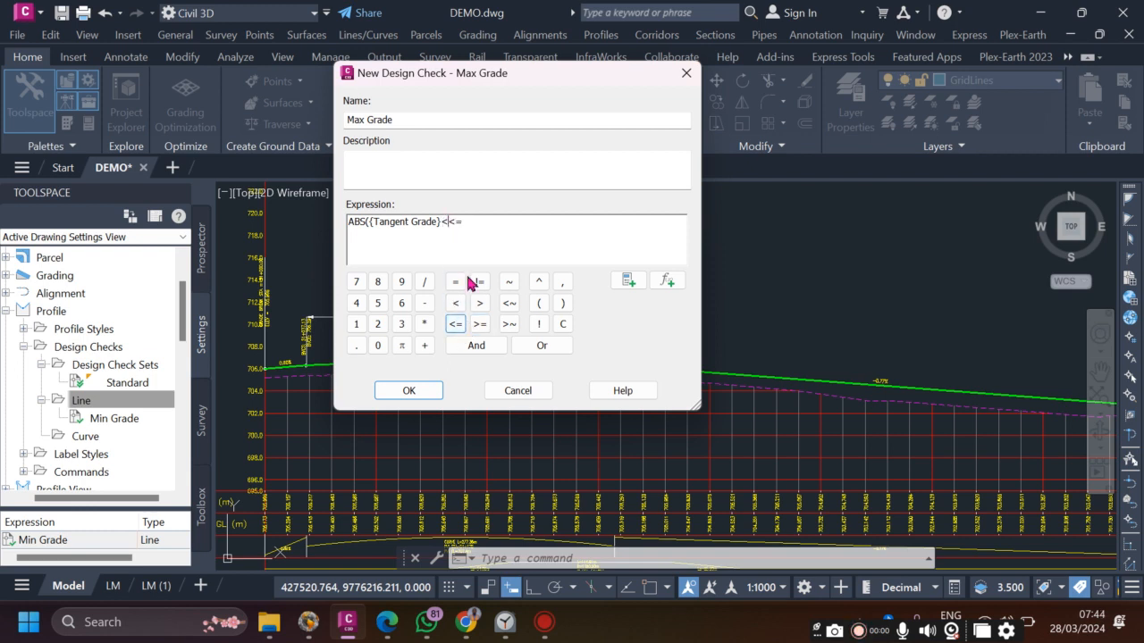
click(377, 346)
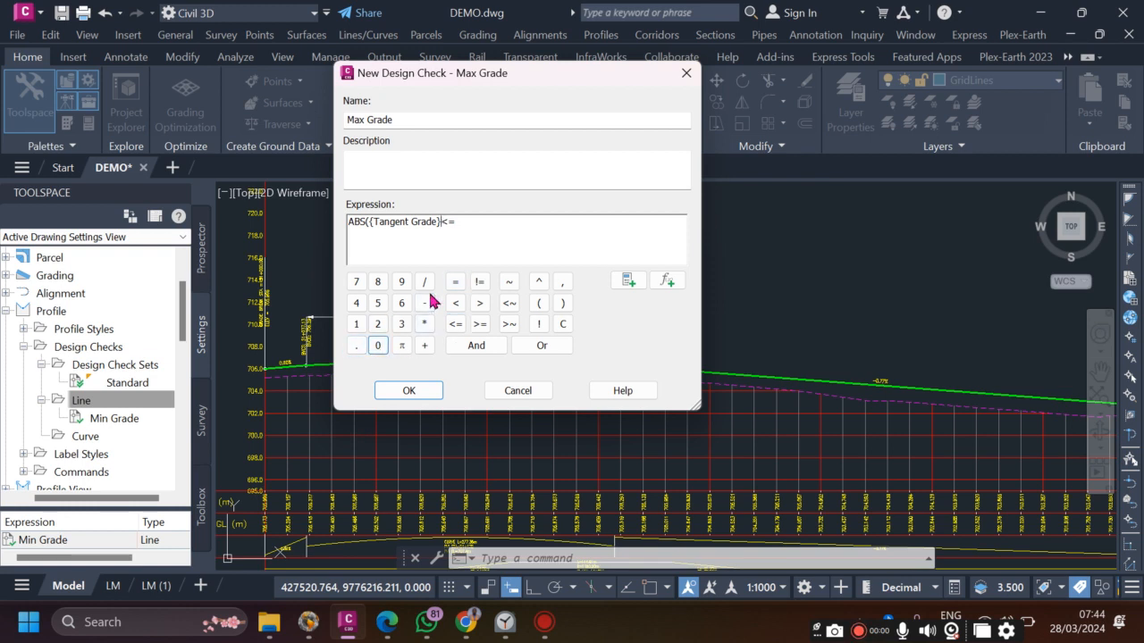
click(459, 223)
click(379, 346)
click(356, 346)
click(378, 345)
click(379, 346)
click(399, 284)
click(561, 304)
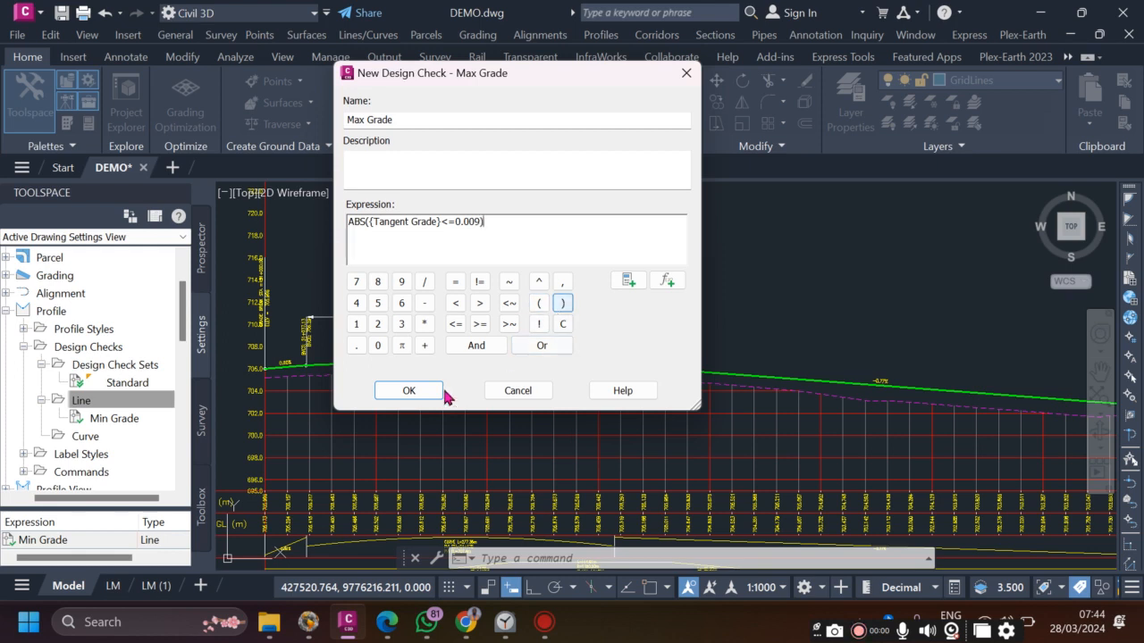
click(413, 390)
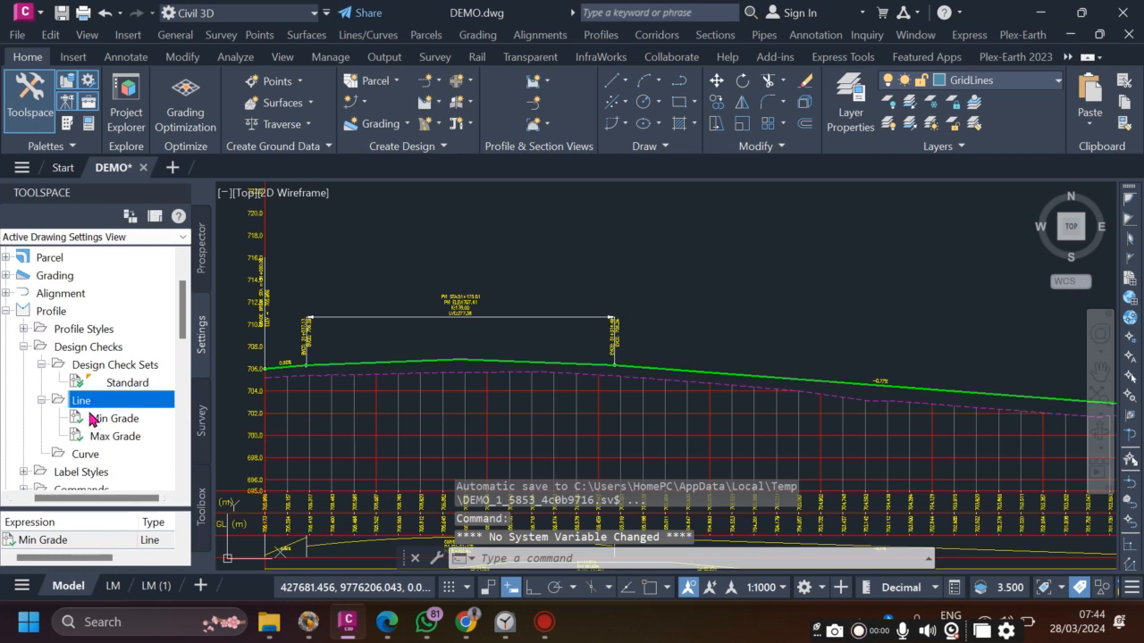
- Create a new Curve design check named Min K Values
click(42, 400)
click(92, 419)
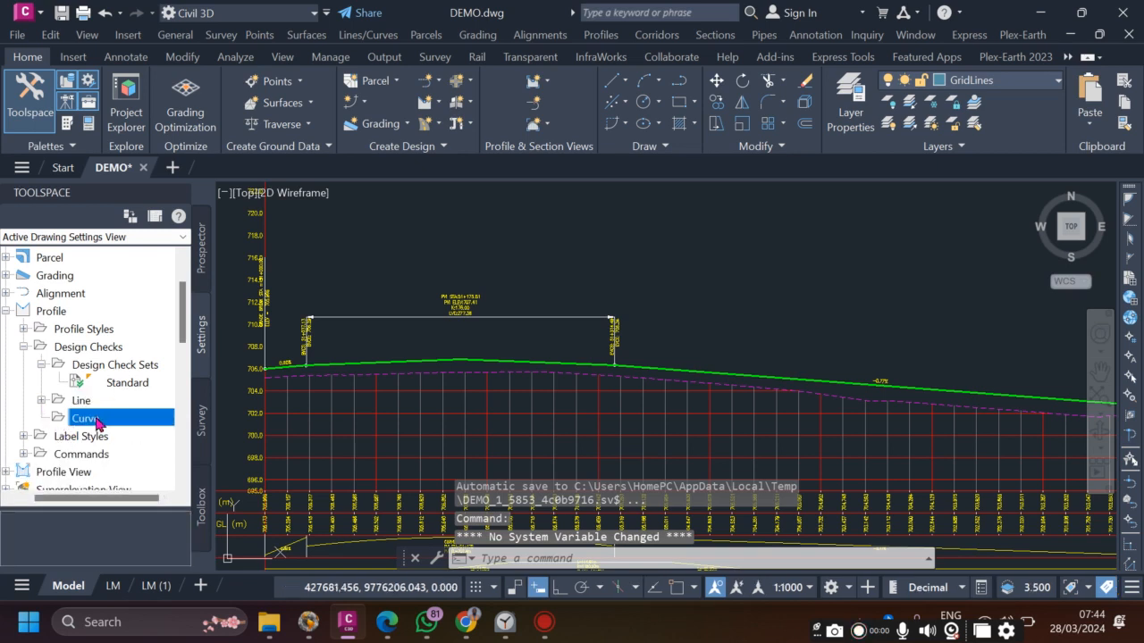
right_click(99, 421)
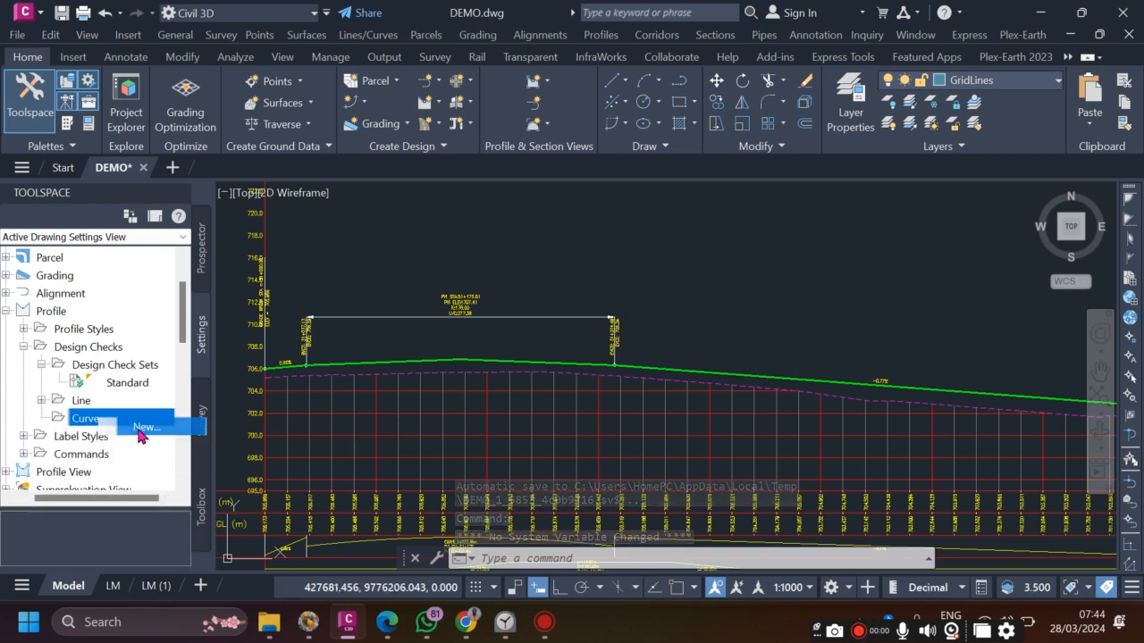
click(138, 425)
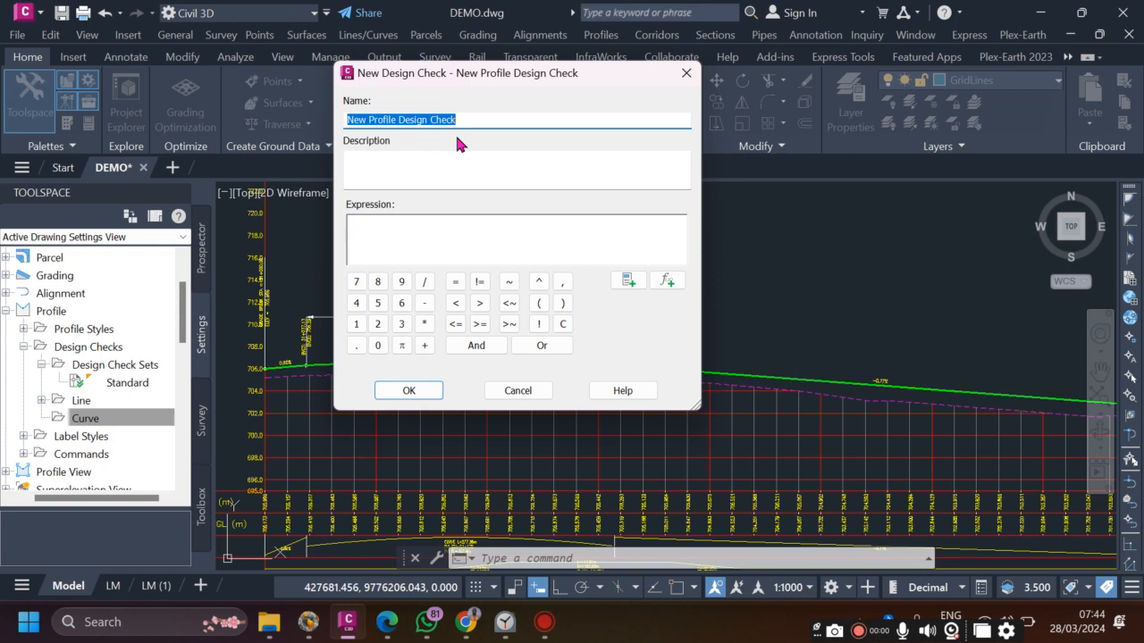
text(Min K Values)
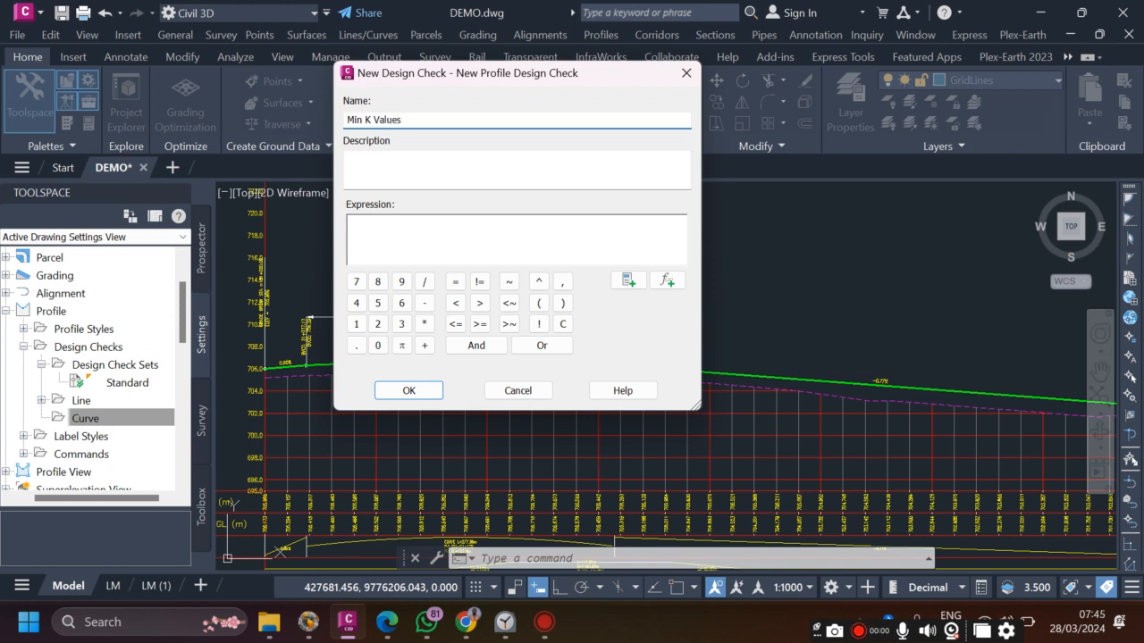
click(444, 230)
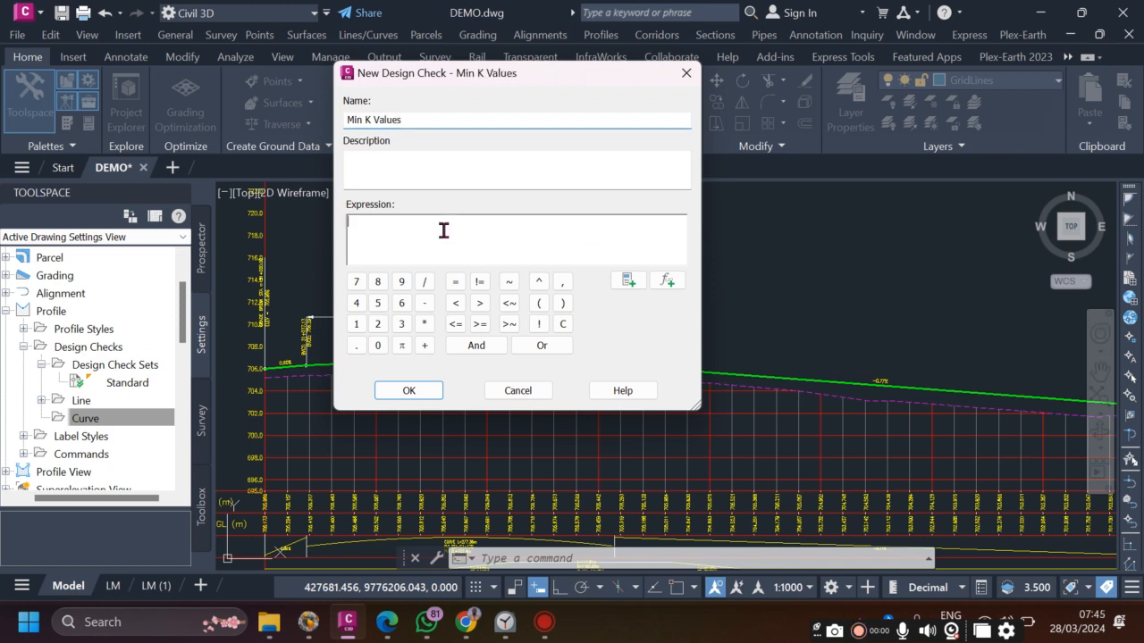
- Set its expression to {Minimum K for Stopping Sight Distance}>=7, clear the parse error, and save
click(665, 284)
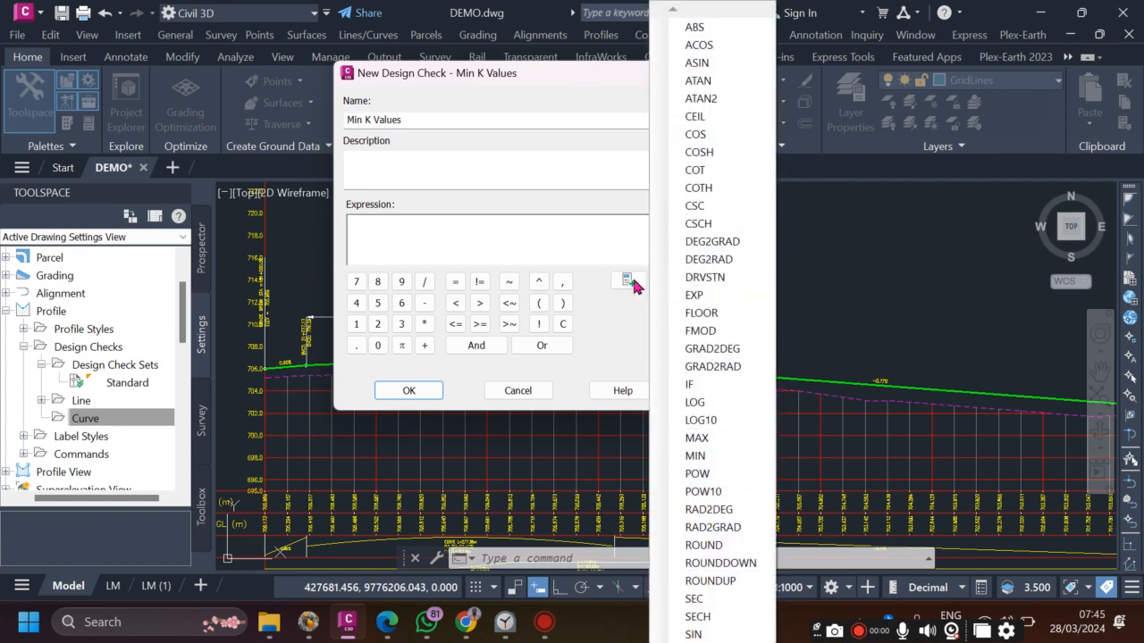
click(628, 282)
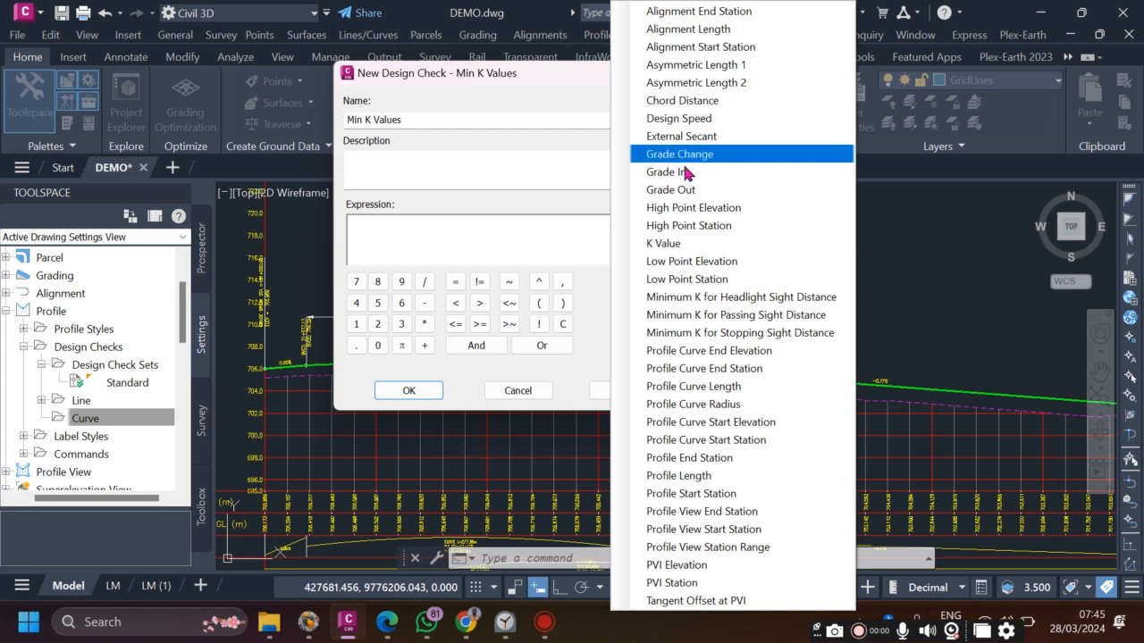
click(714, 335)
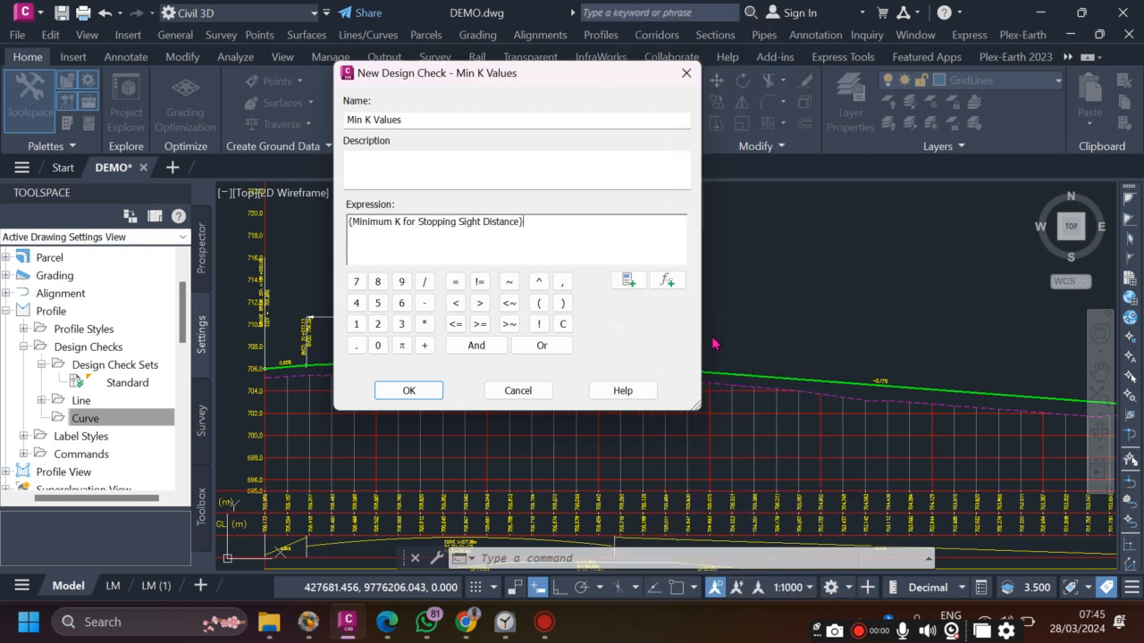
click(479, 303)
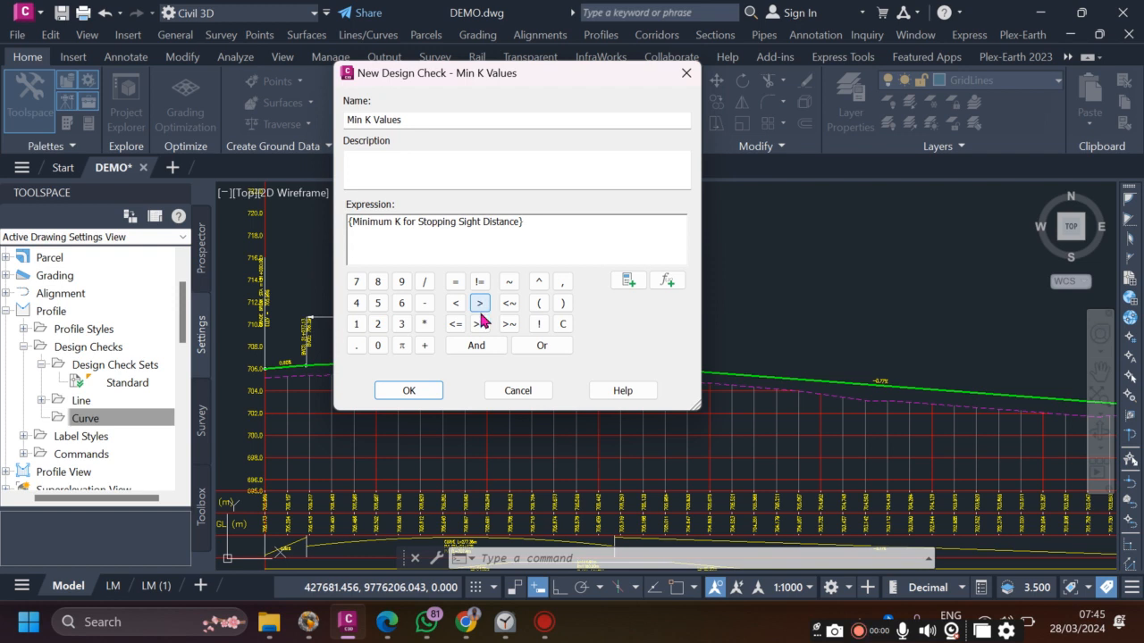
click(480, 326)
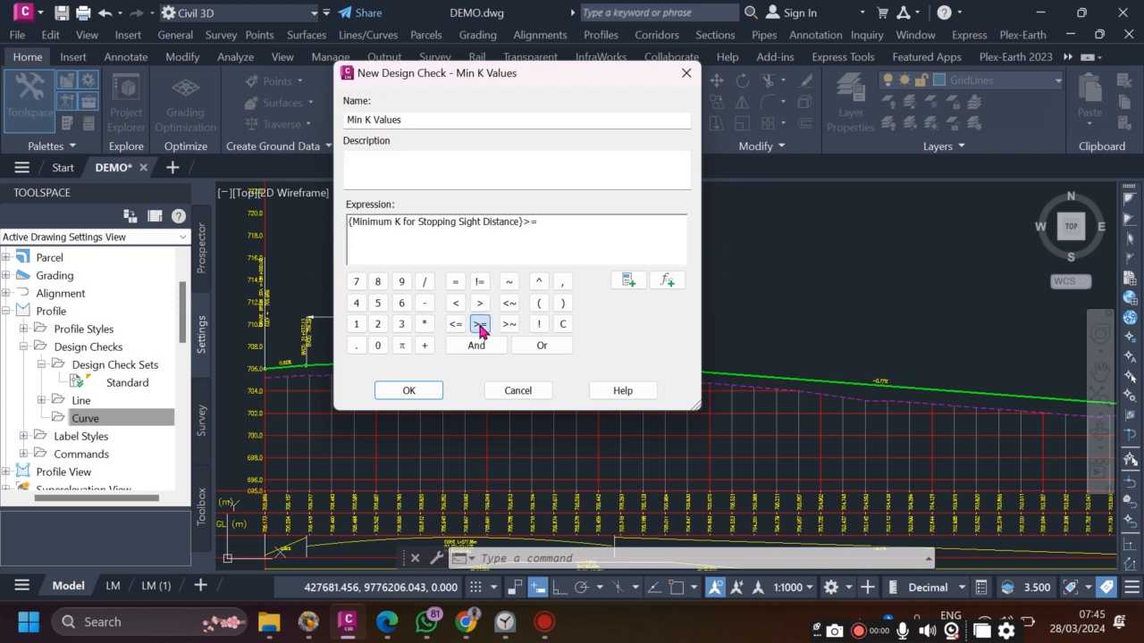
click(357, 283)
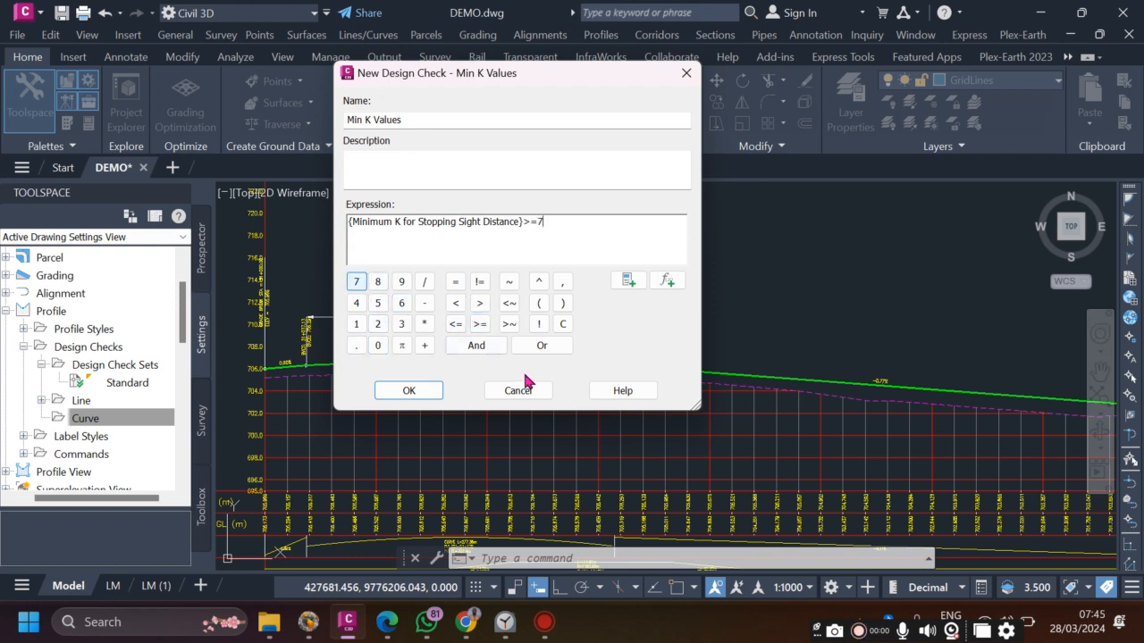
click(561, 304)
click(408, 390)
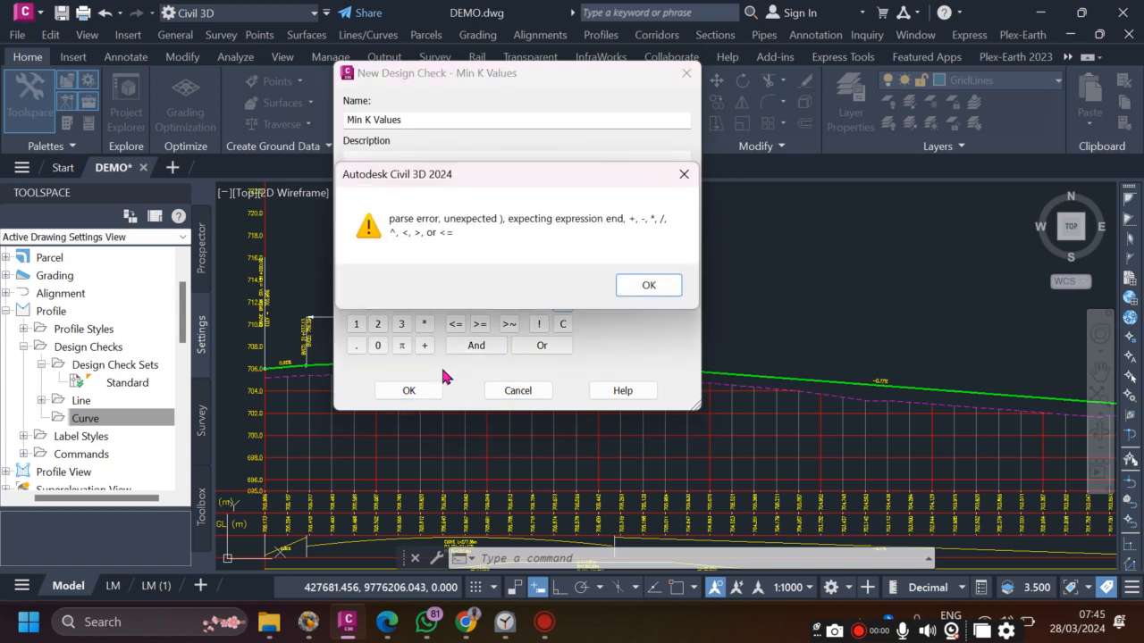
click(650, 286)
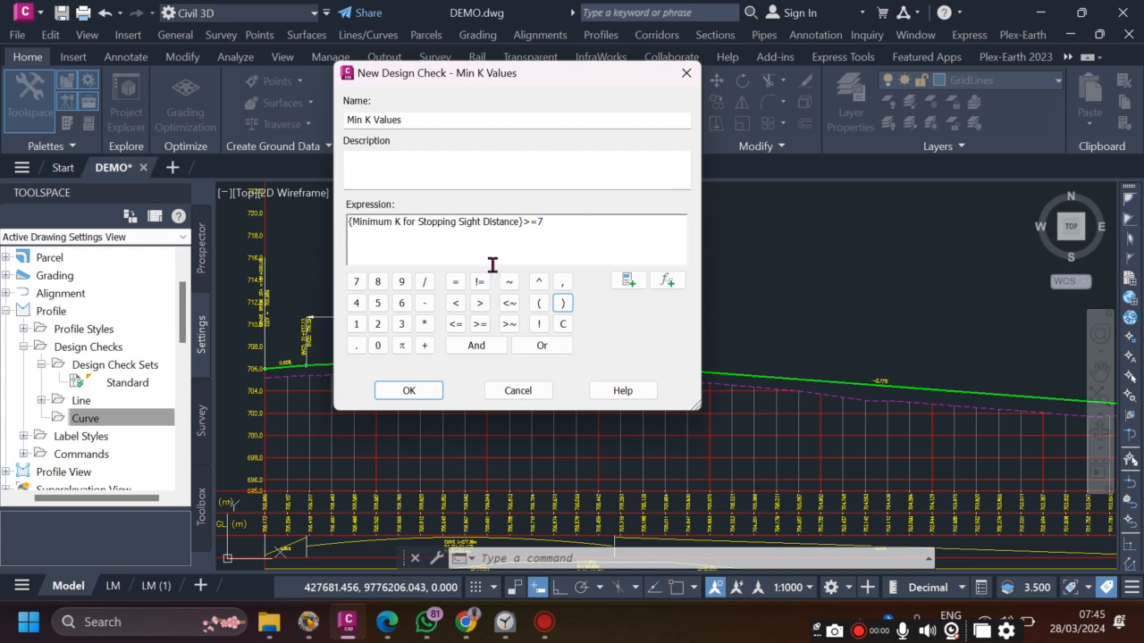
click(421, 390)
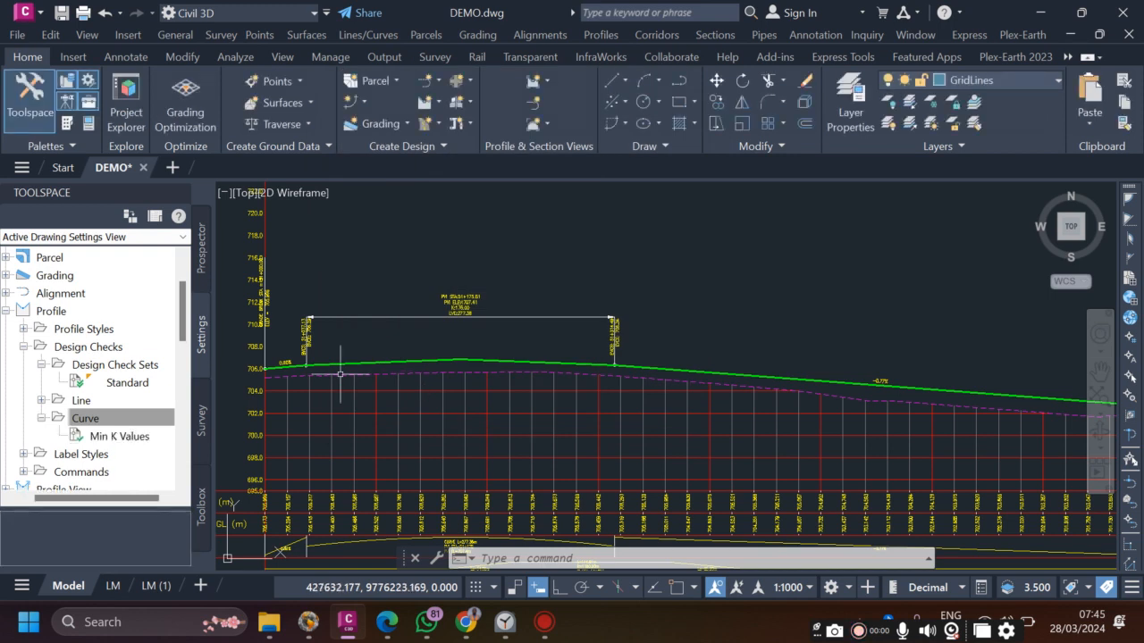
- Create another Curve design check named Min K -PSD
click(96, 418)
right_click(100, 425)
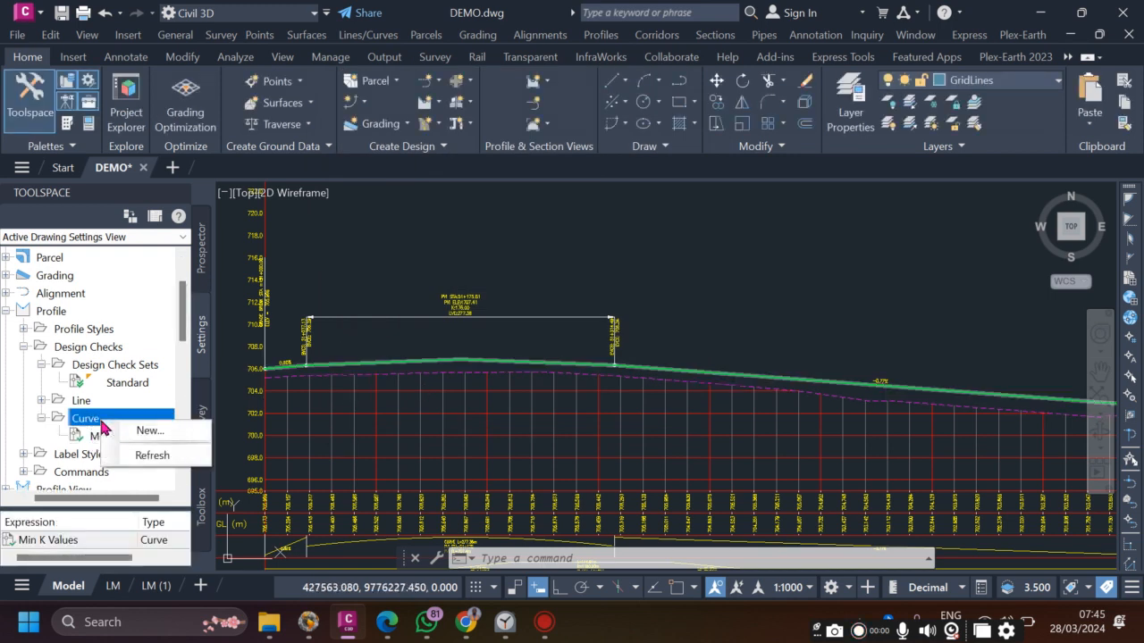
click(150, 429)
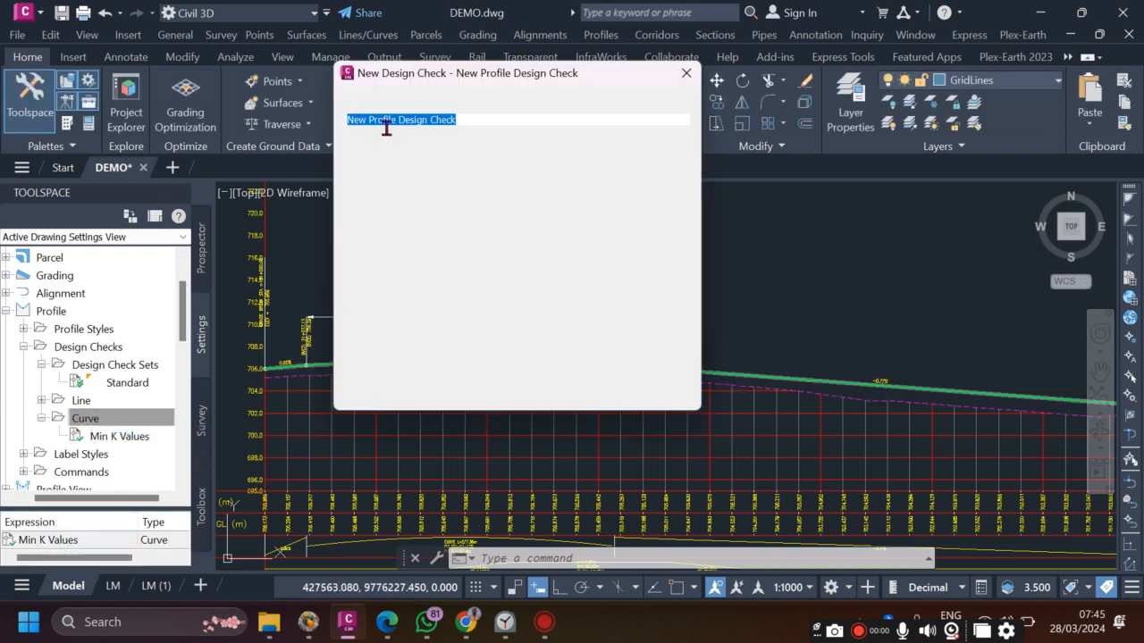
text(Min K -PSD)
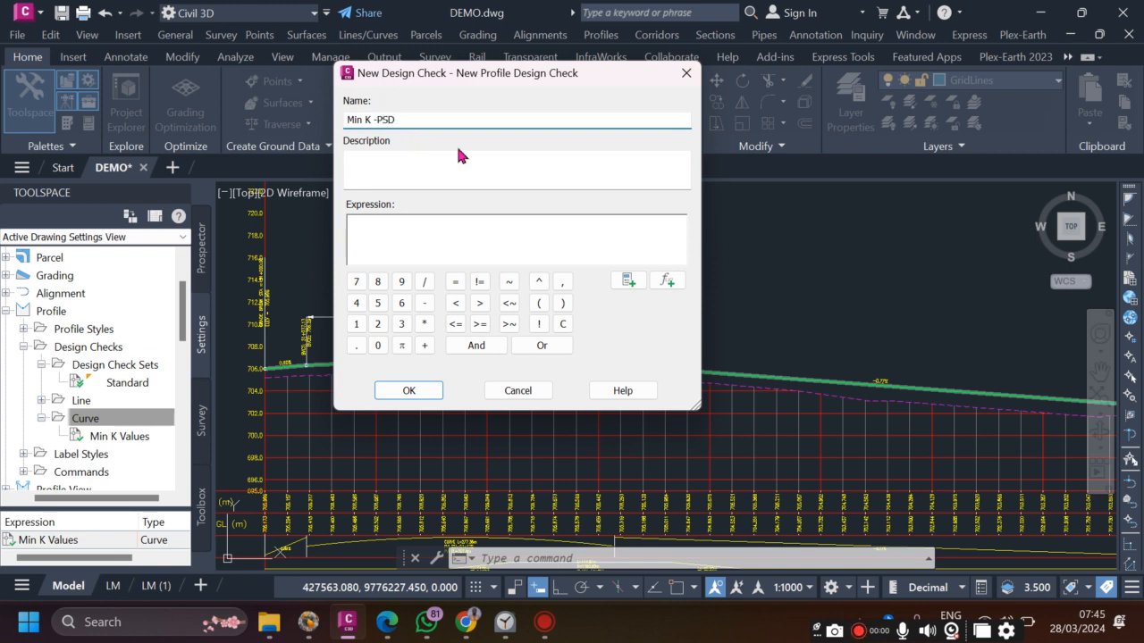
click(441, 231)
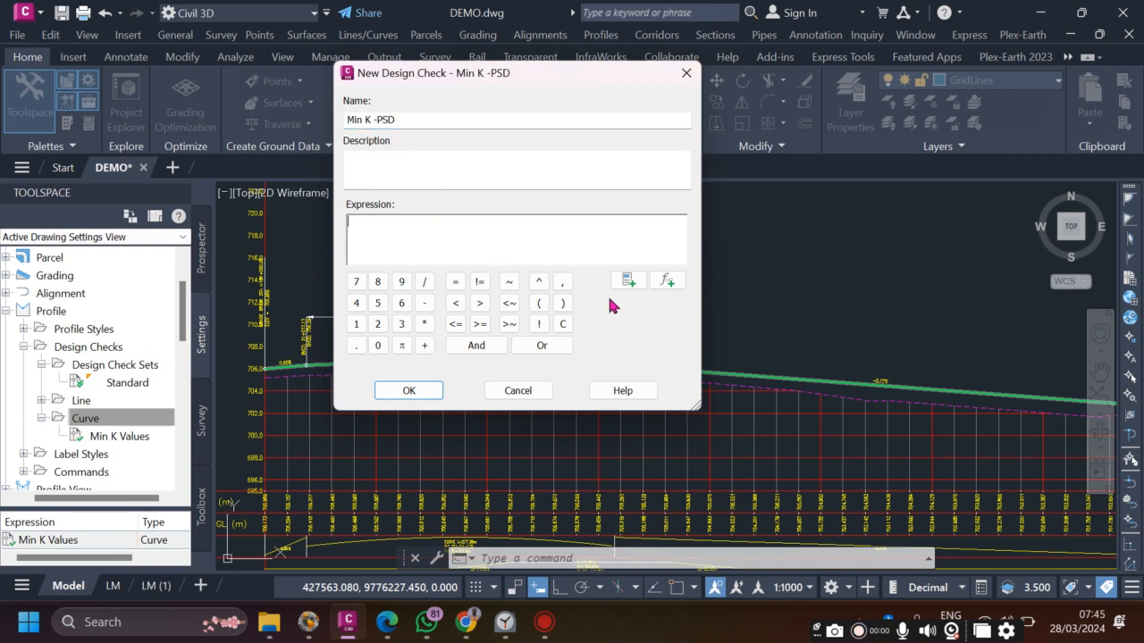
- Set its expression to {Minimum K for Passing Sight Distance}>=138 and save it
click(670, 280)
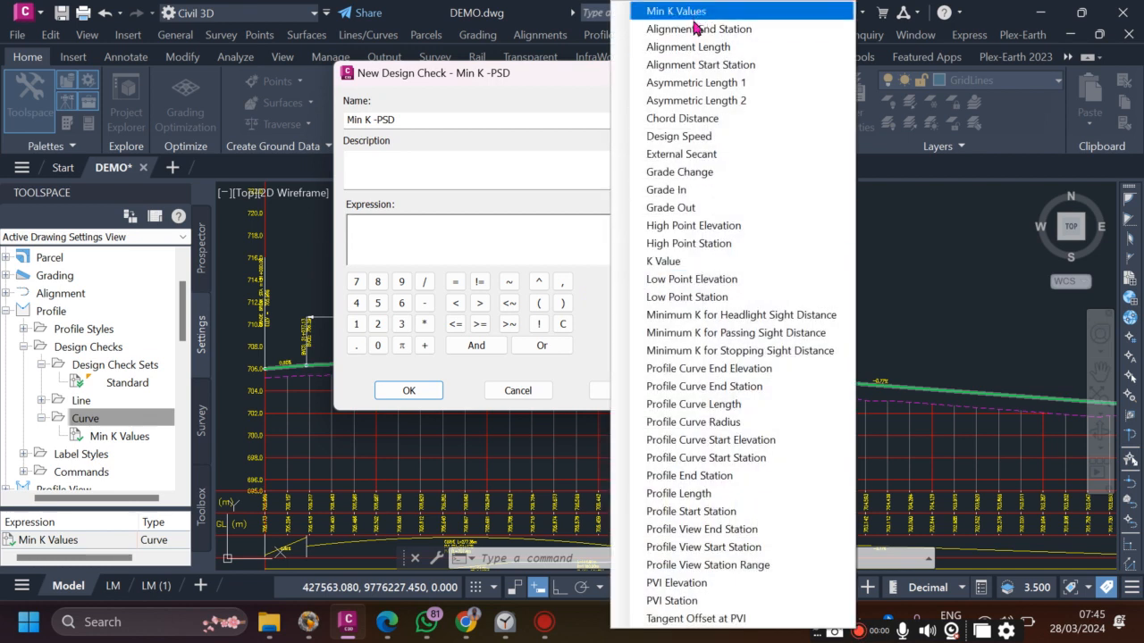
click(725, 334)
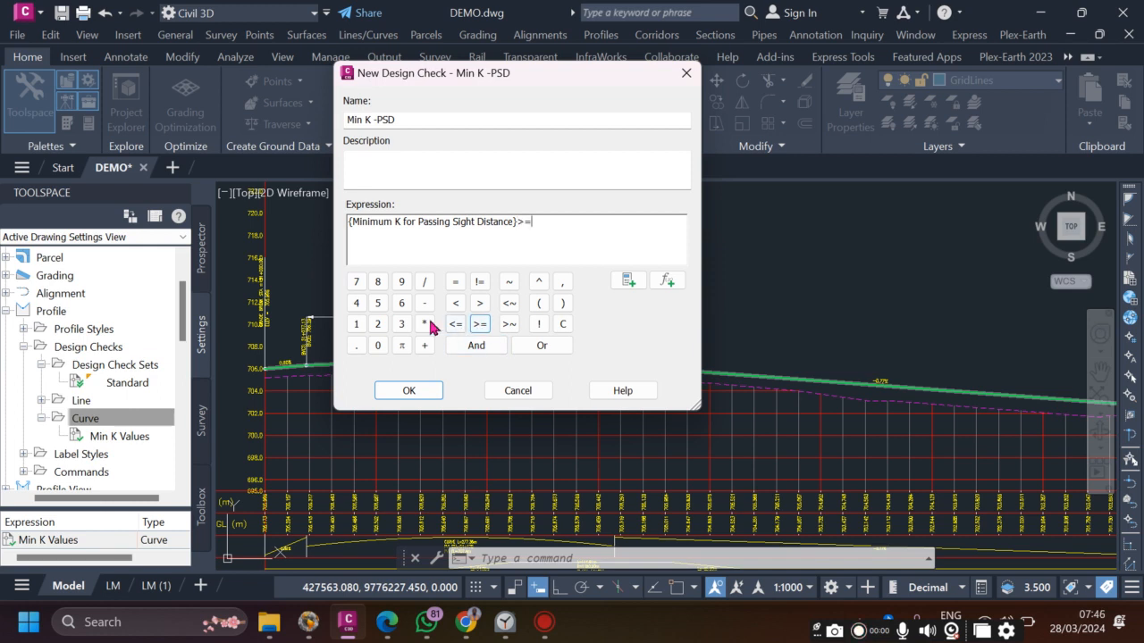
click(358, 326)
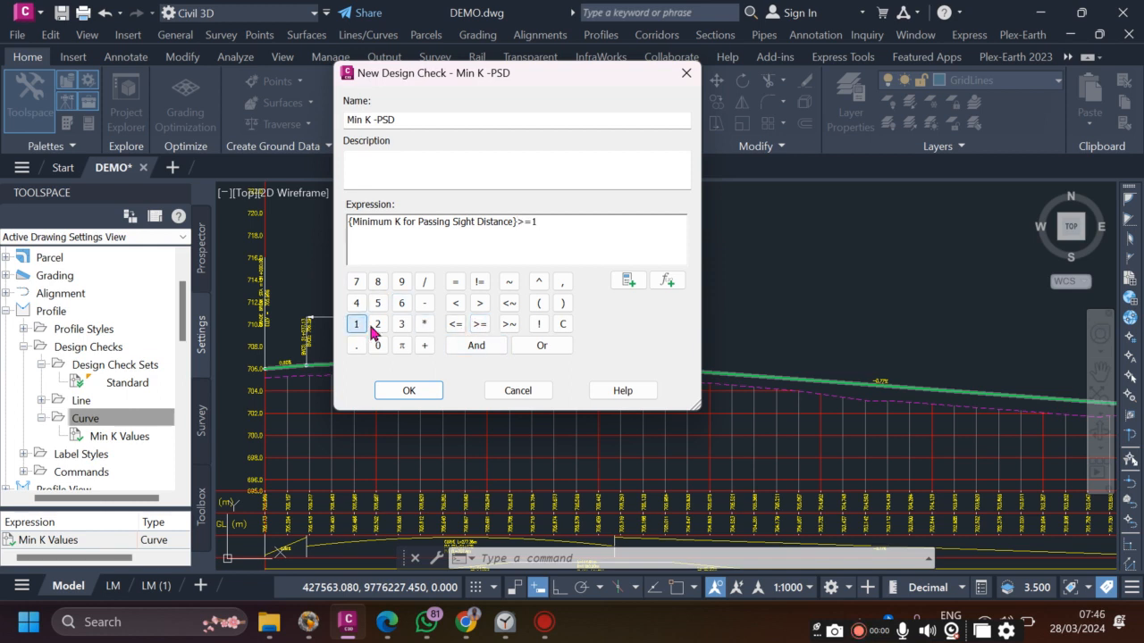
click(402, 325)
click(377, 284)
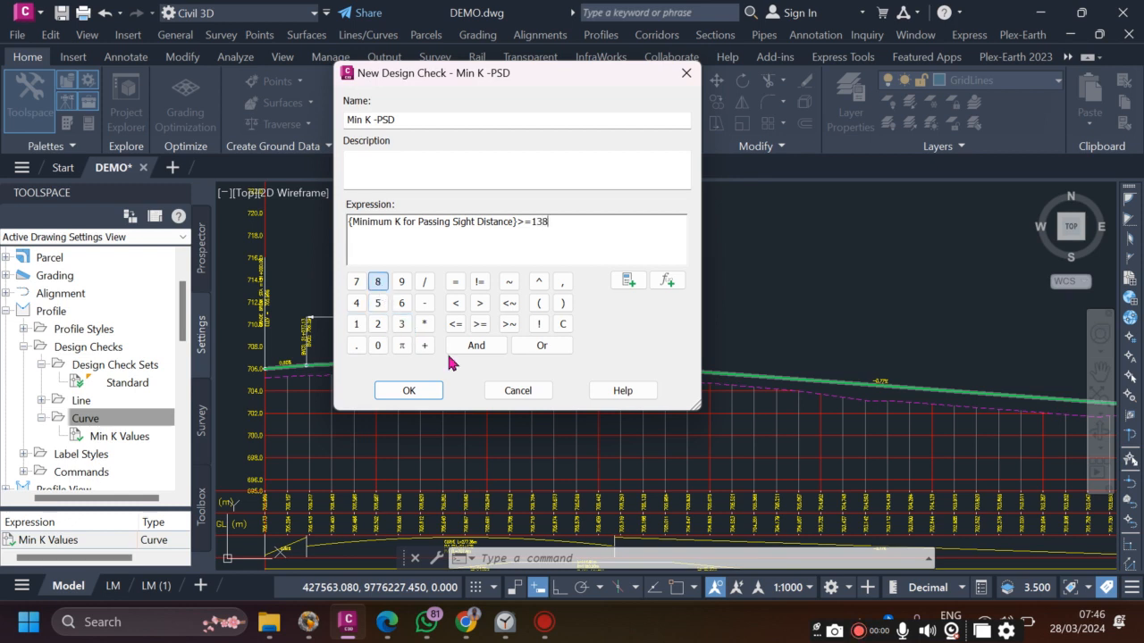
click(409, 392)
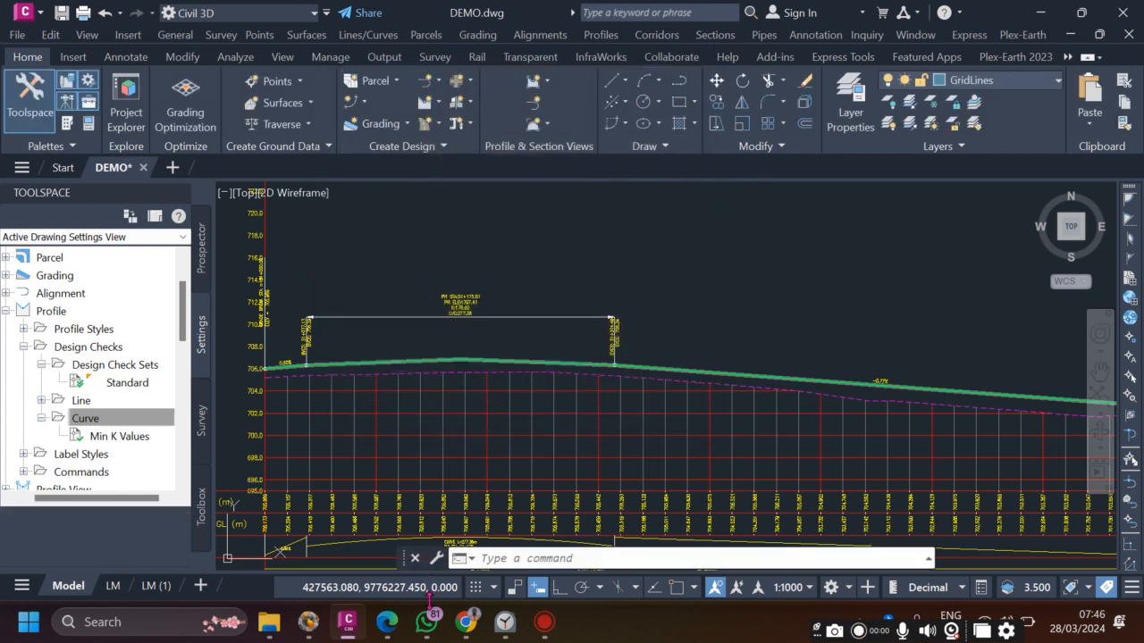
- In the highway design PDF, highlight the 50 km/h row (345 m, K 138), then return to Civil 3D
mouse_move(394, 630)
click(384, 527)
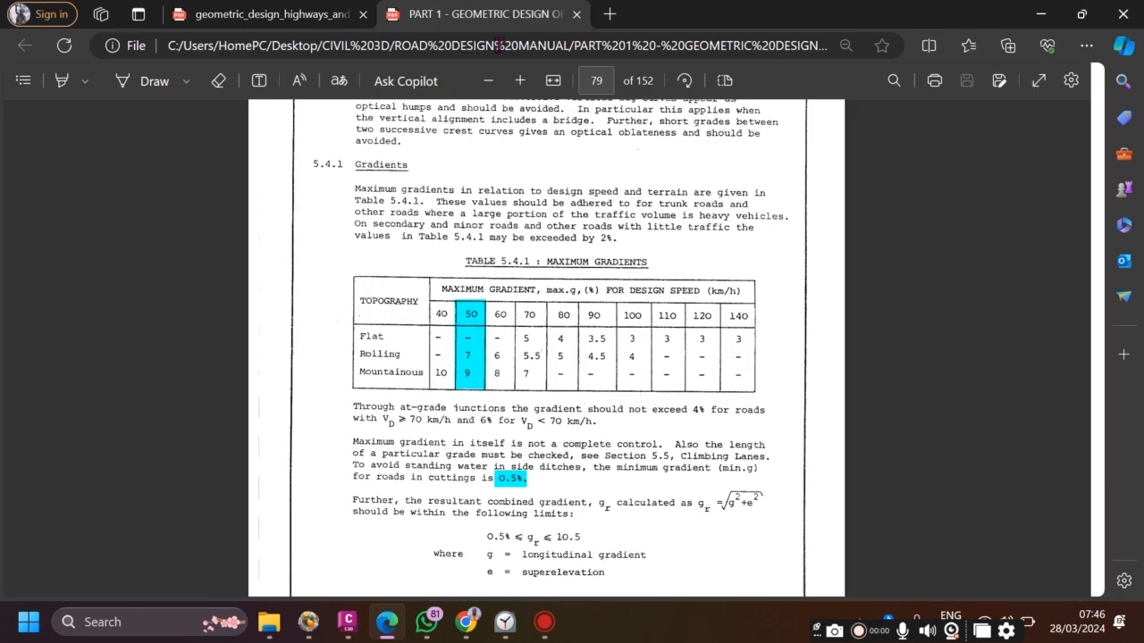
click(302, 18)
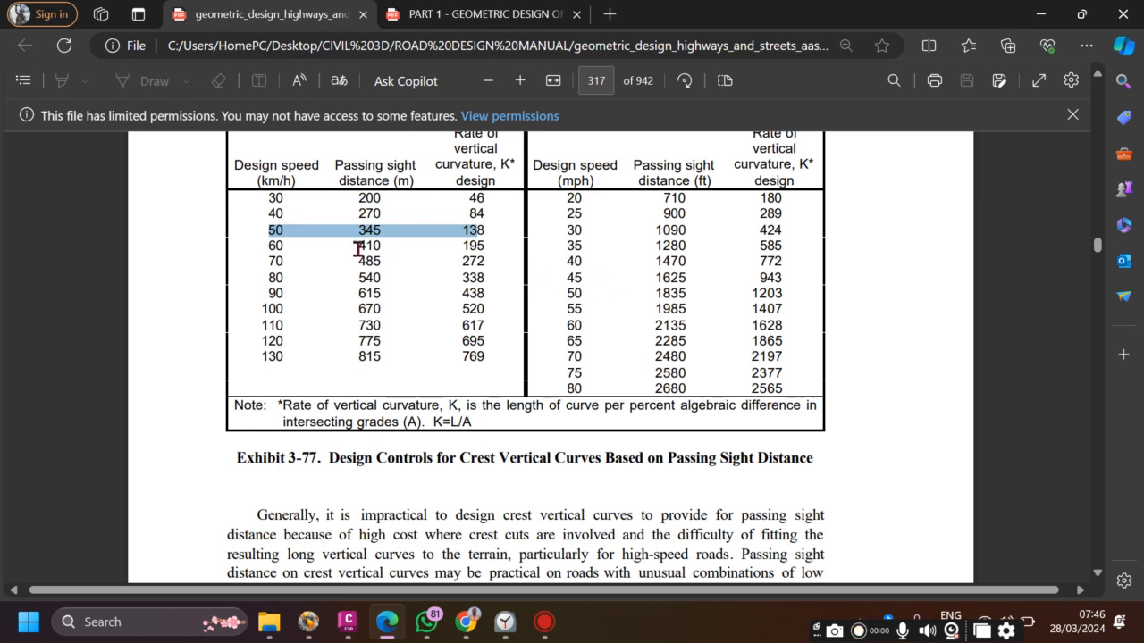
click(641, 226)
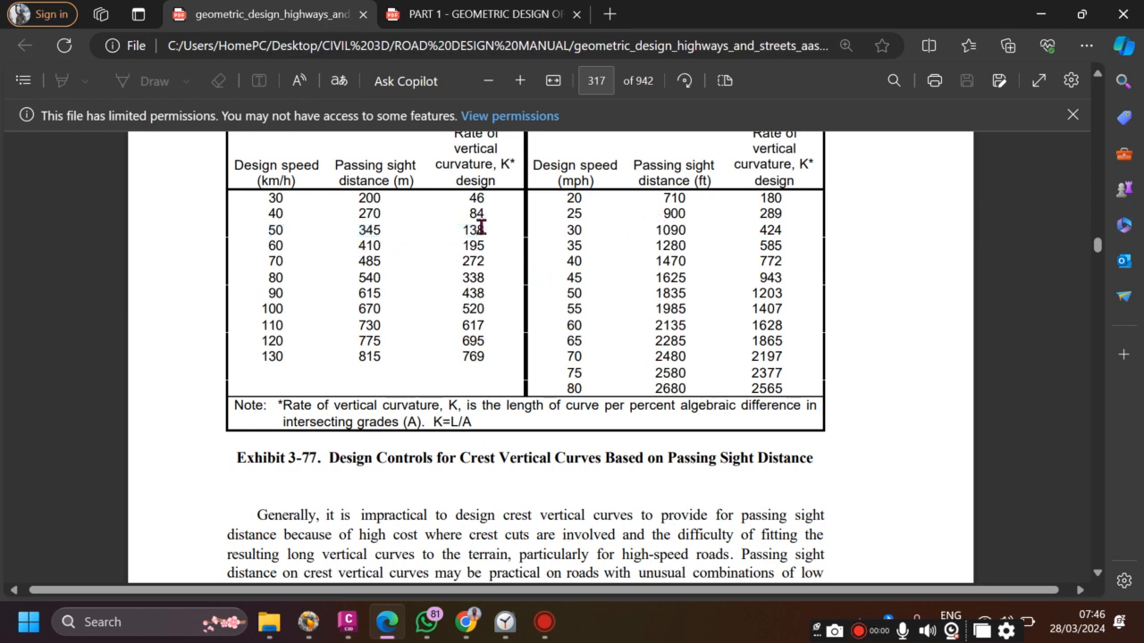
drag(275, 231, 483, 231)
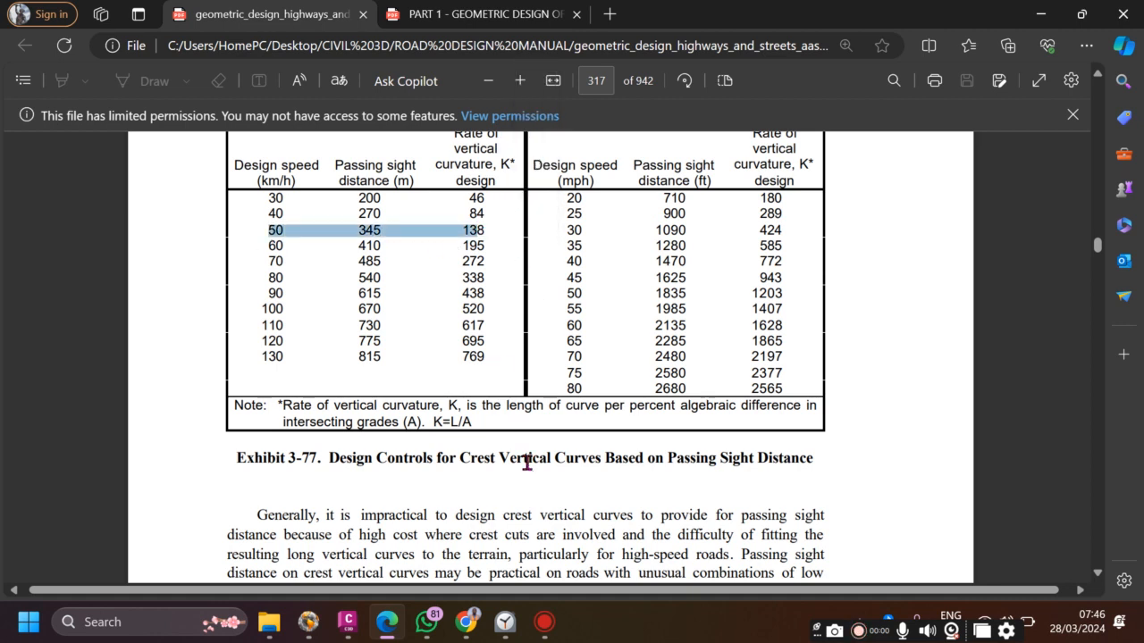
mouse_move(348, 622)
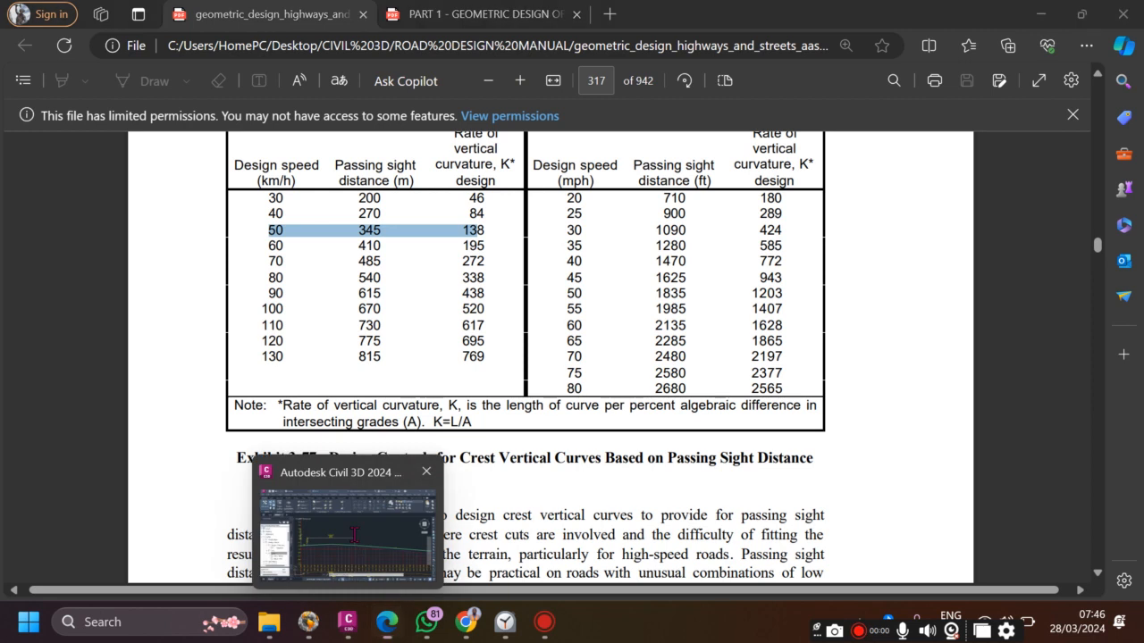
click(354, 535)
click(85, 419)
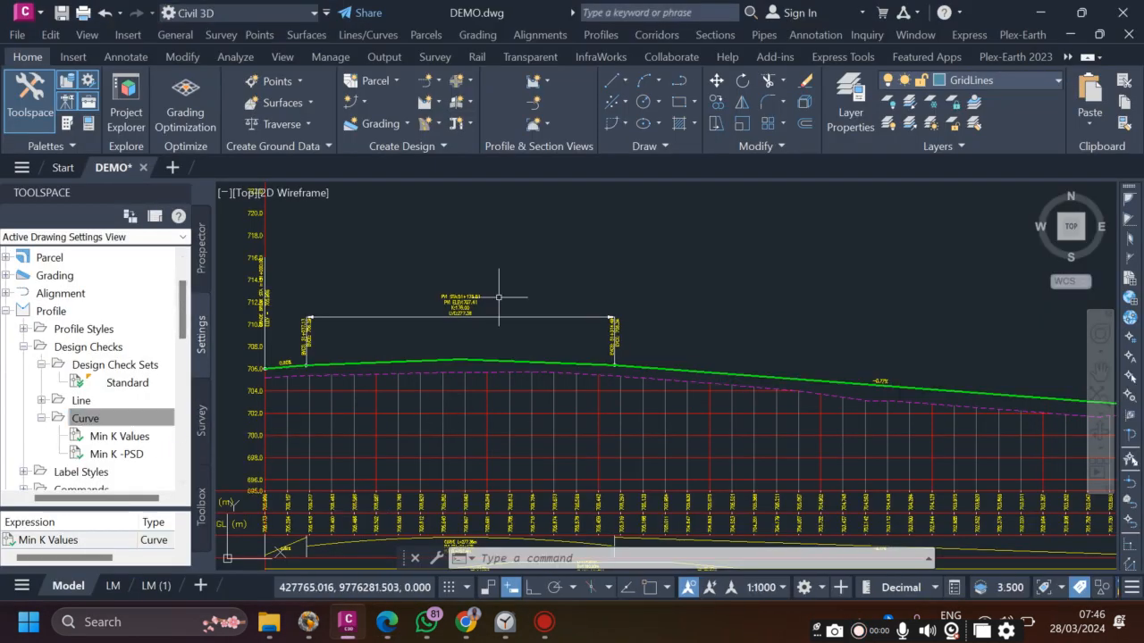
- Select the green FINISHED ROAD LEVEL design profile line in the profile view
scroll(498, 296, down, 5)
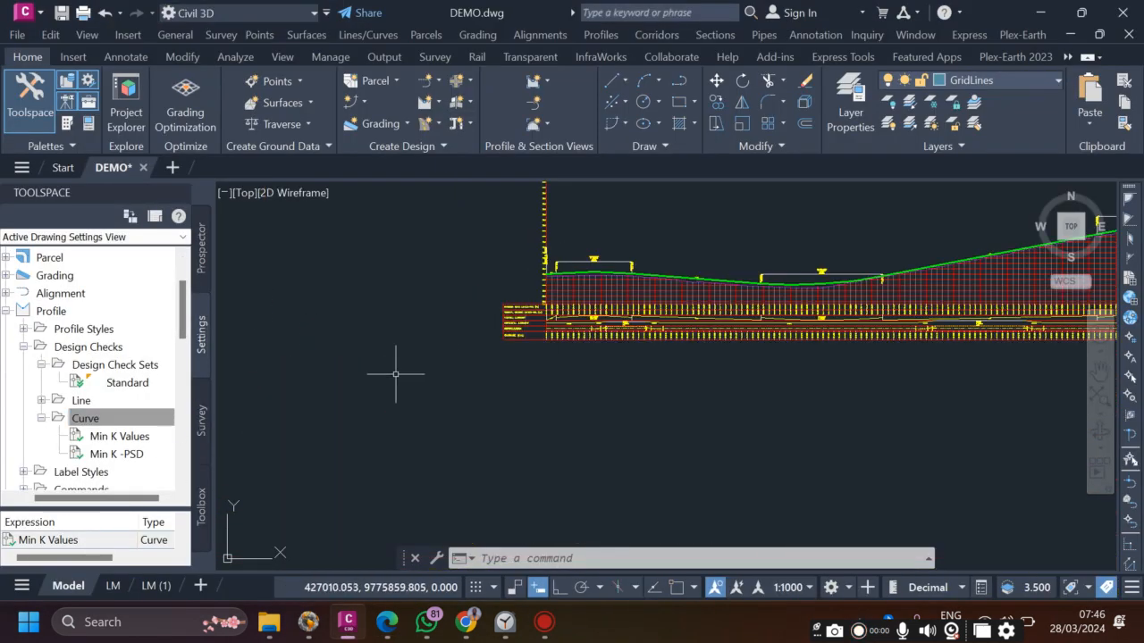
scroll(679, 268, up, 4)
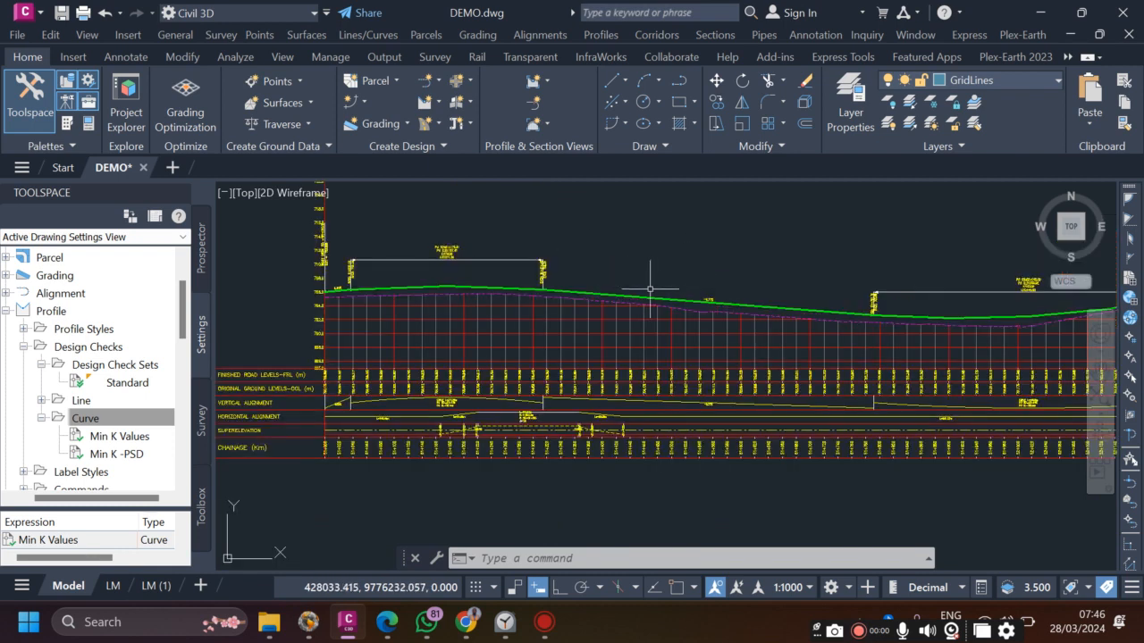
click(643, 296)
scroll(518, 348, down, 2)
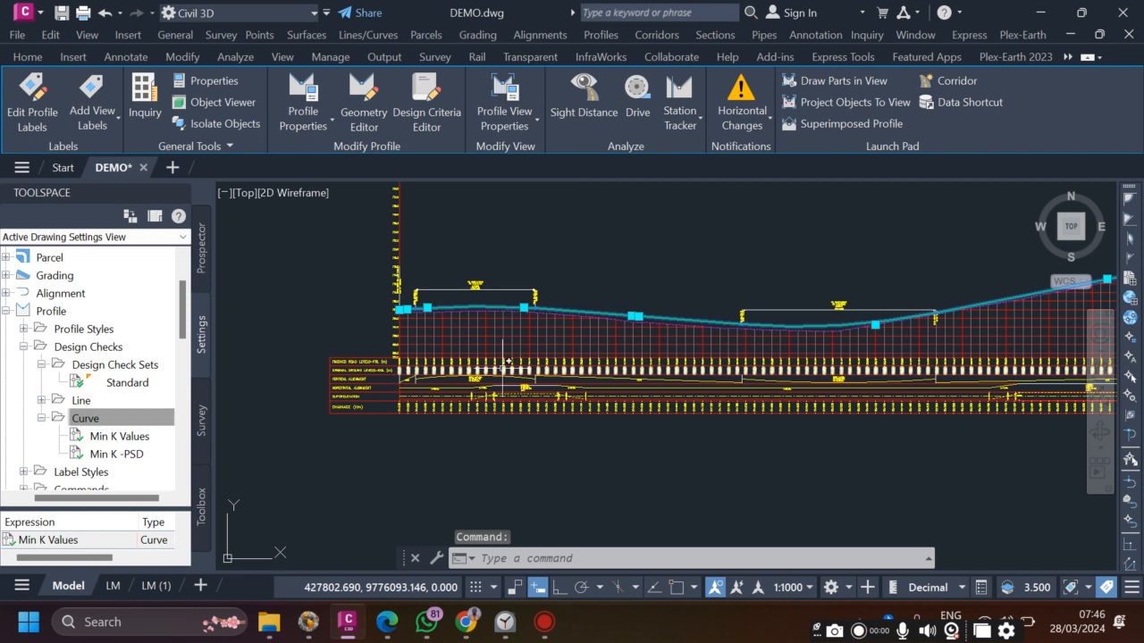
scroll(462, 315, down, 2)
scroll(517, 287, up, 4)
scroll(500, 308, down, 2)
scroll(524, 325, up, 2)
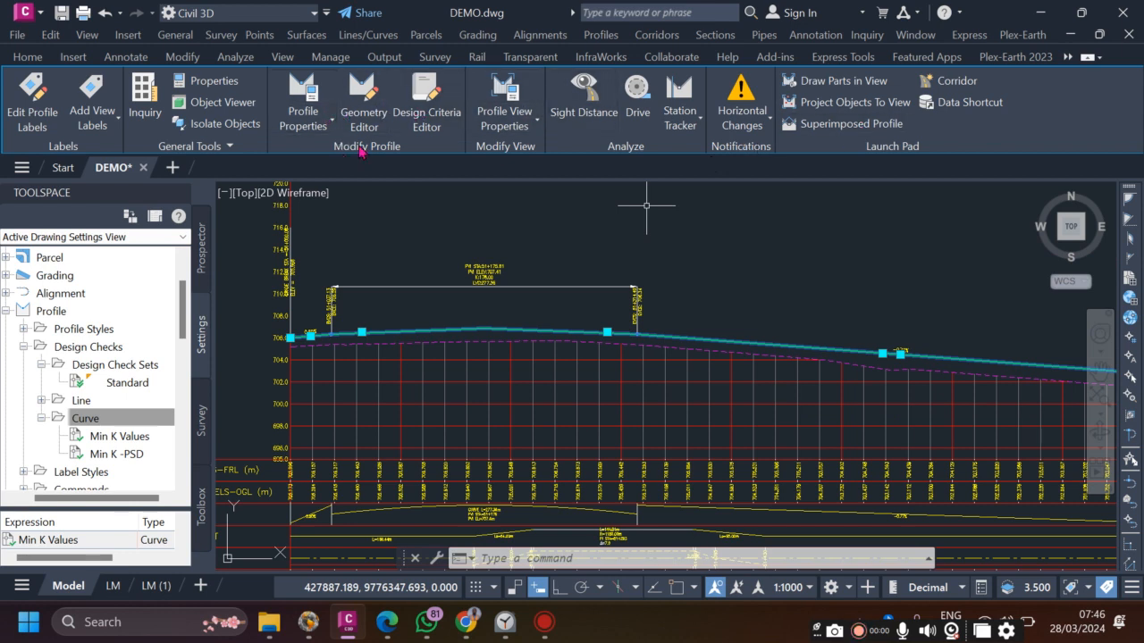
click(310, 93)
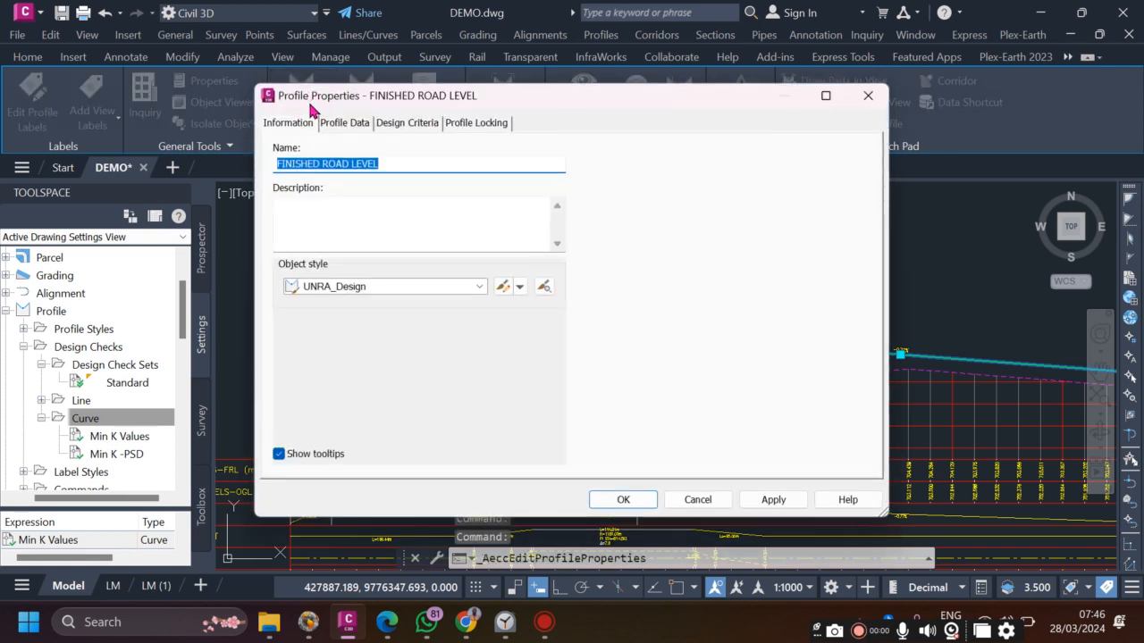
- In Profile Properties > Design Criteria, keep criteria-based design on and browse for a criteria file
click(298, 123)
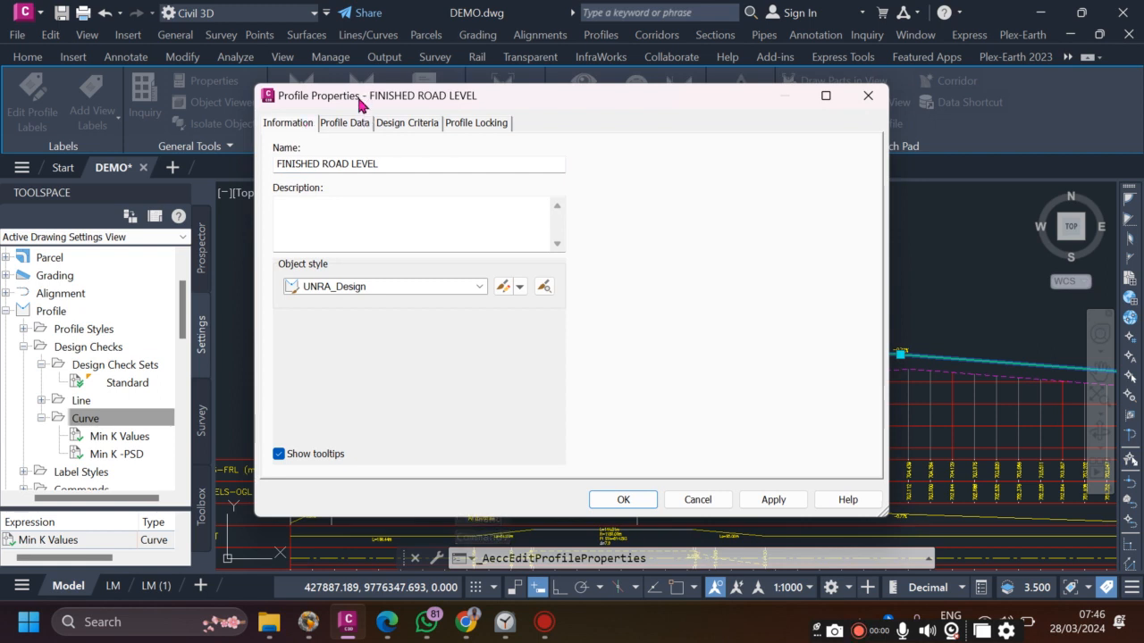
click(412, 129)
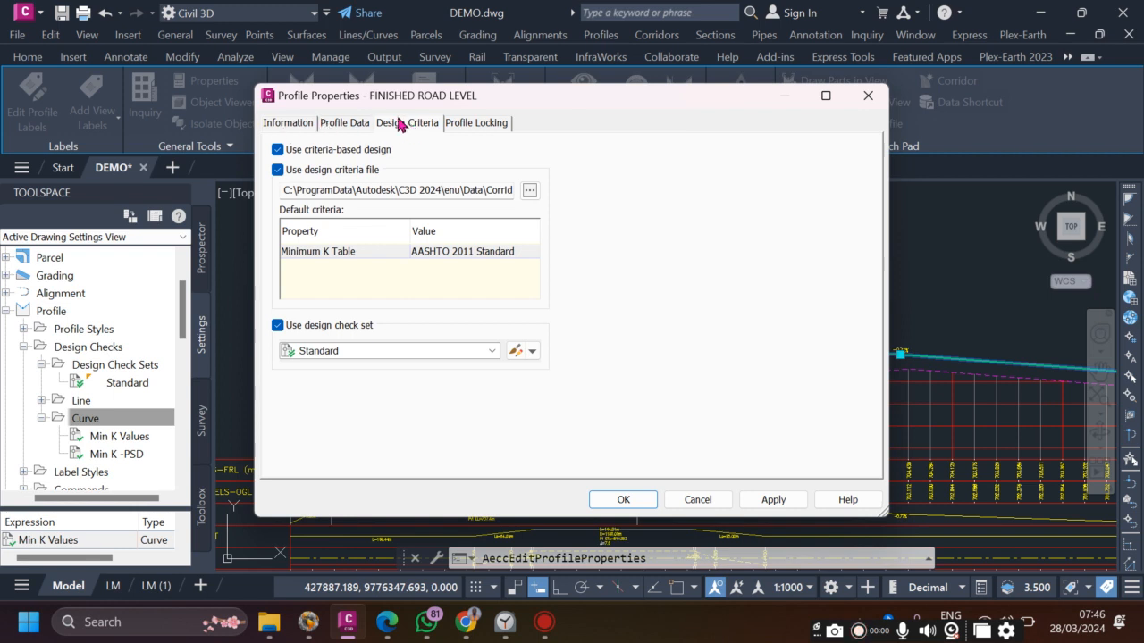
click(277, 149)
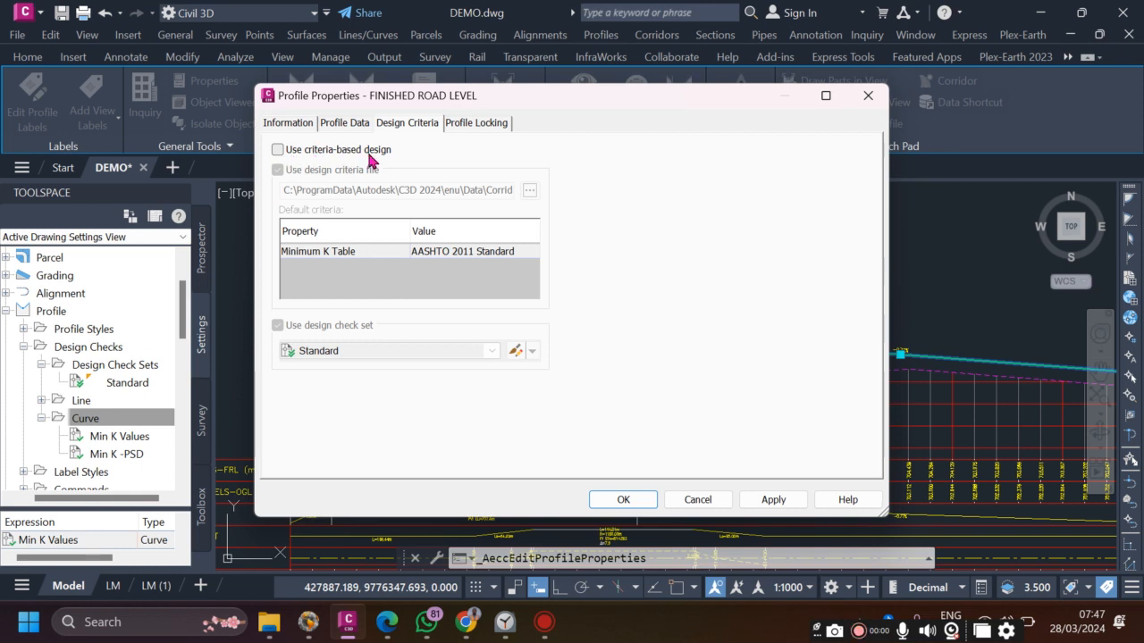
click(278, 151)
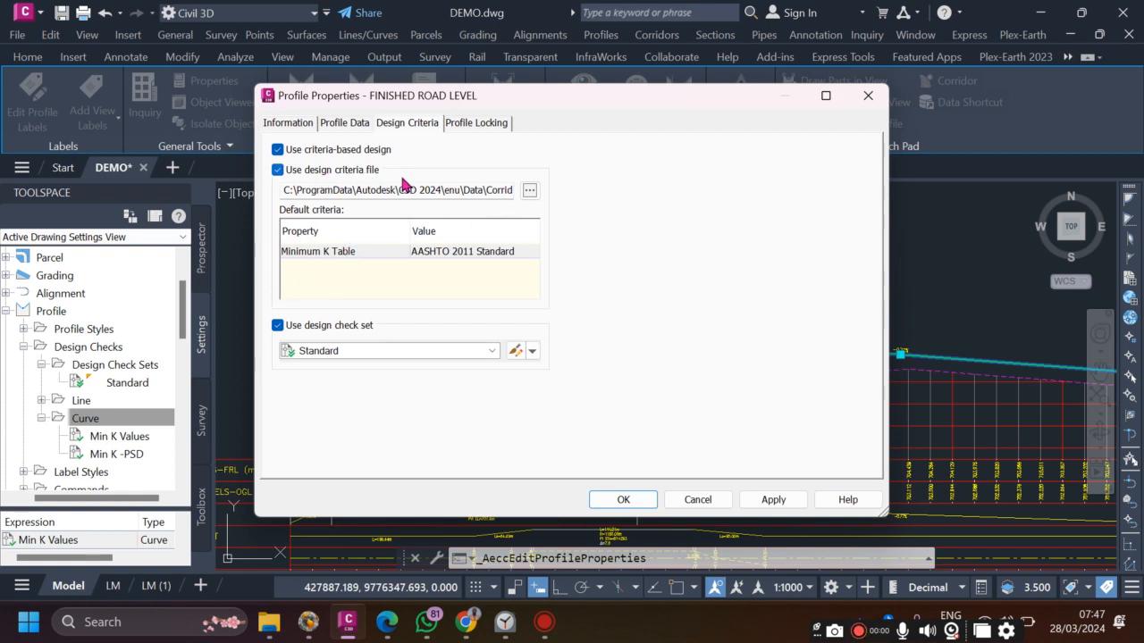
click(530, 191)
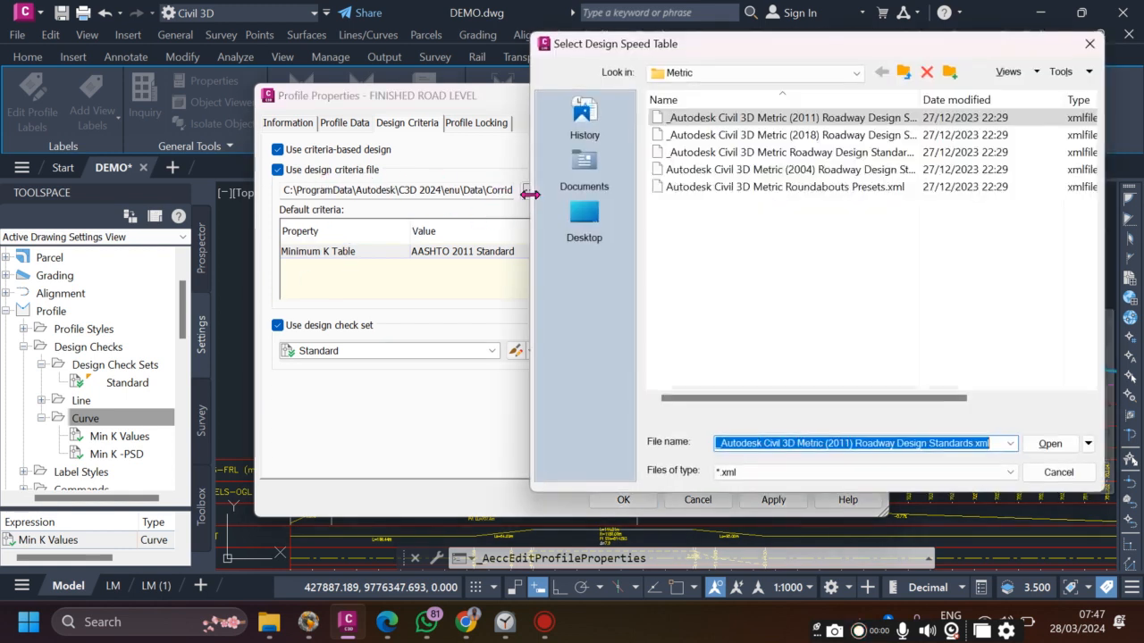
- Load the Metric 2011 design standards file and keep AASHTO 2011 Standard as the Minimum K Table
click(746, 124)
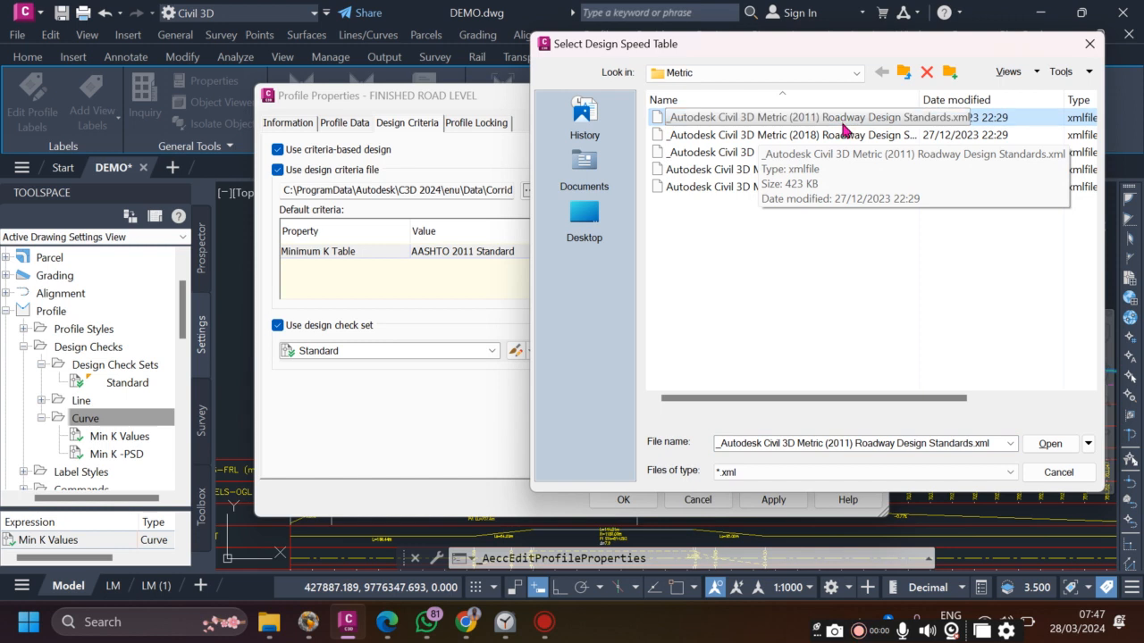
click(1039, 445)
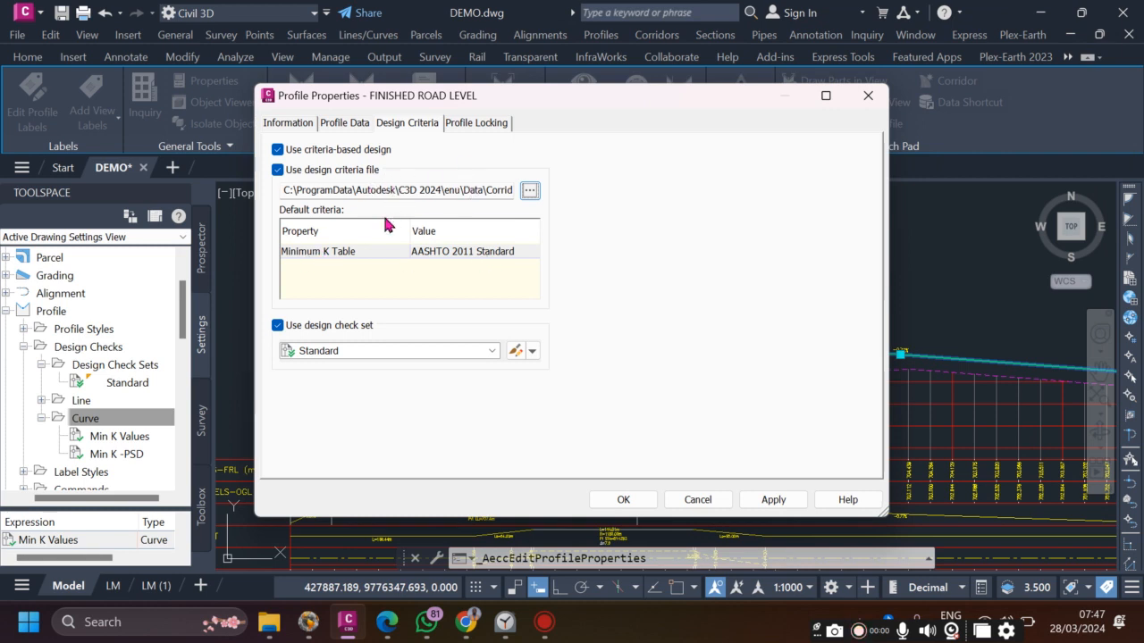
click(327, 251)
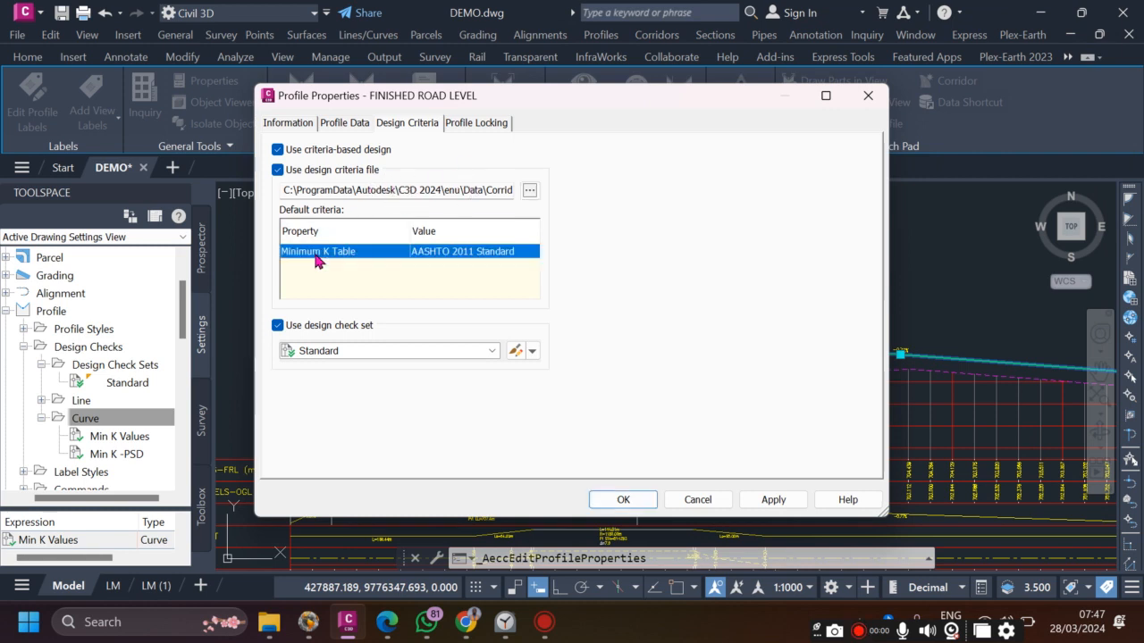
click(516, 256)
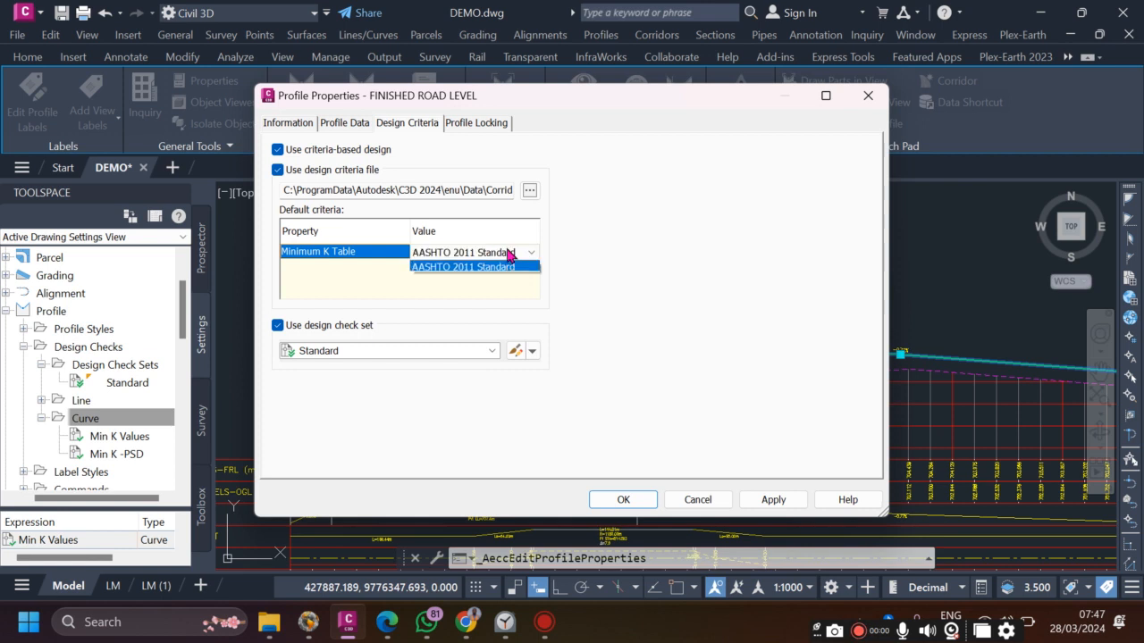
click(484, 268)
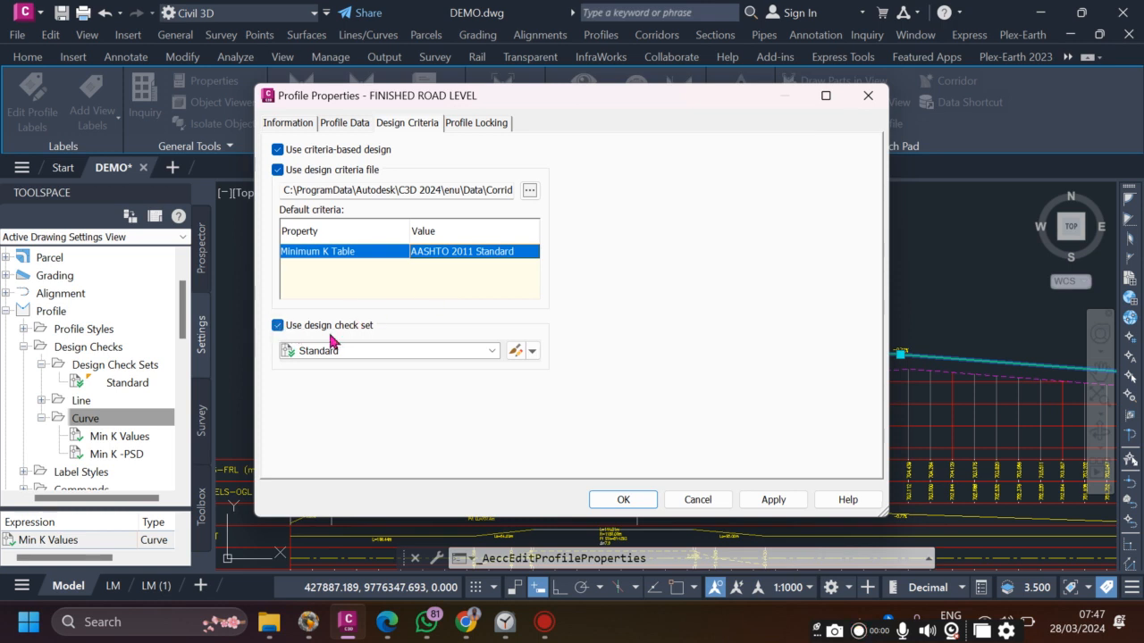
- Keep the Standard design check set enabled and bring up the check-set creation options
click(277, 328)
click(277, 328)
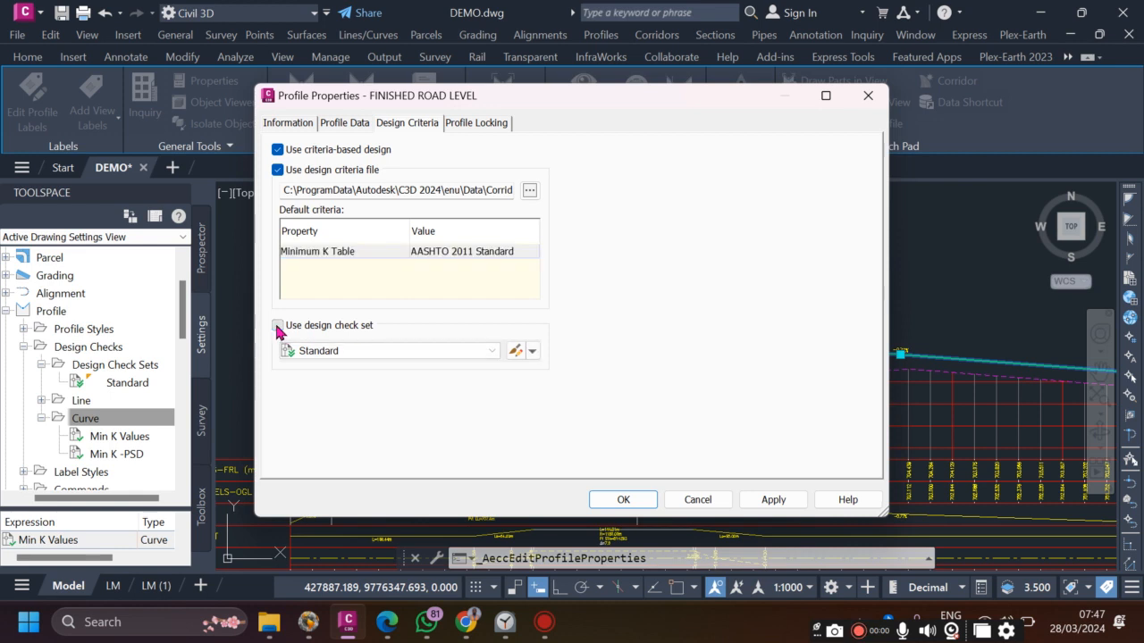
click(393, 353)
click(323, 374)
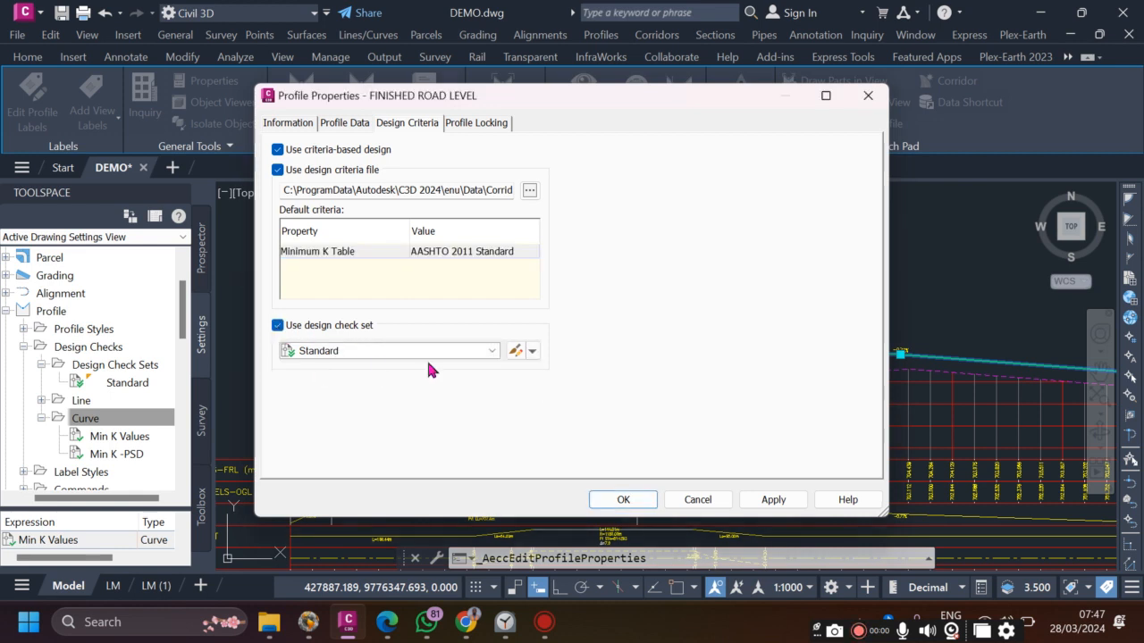
click(532, 351)
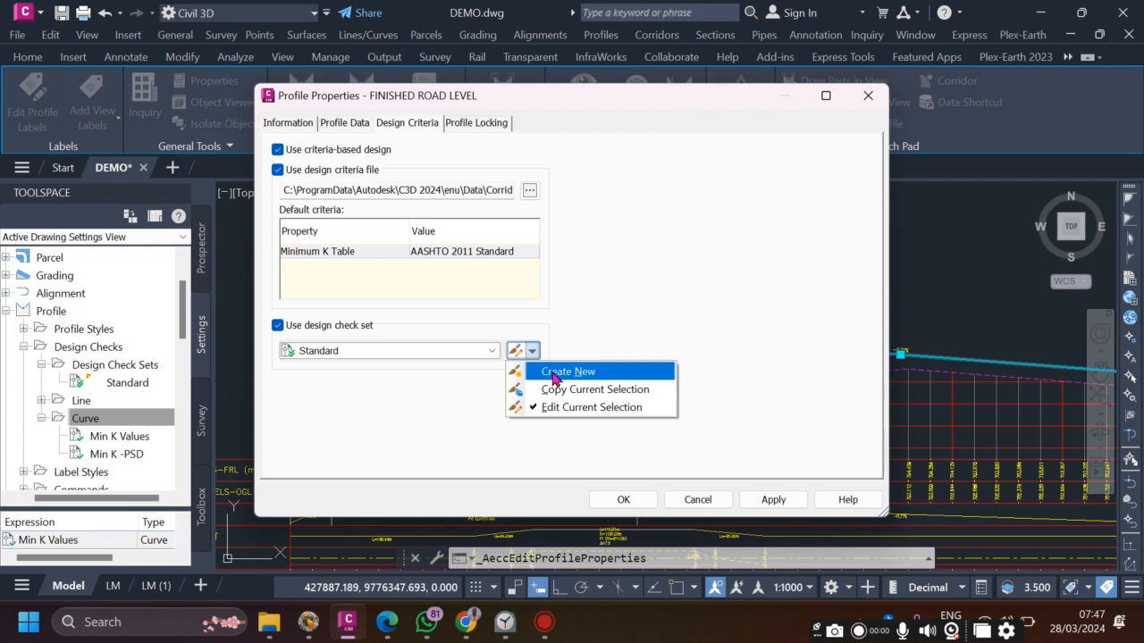
- Start a new check set and add the Max Grade and Min Grade line checks
click(556, 371)
click(394, 111)
click(392, 121)
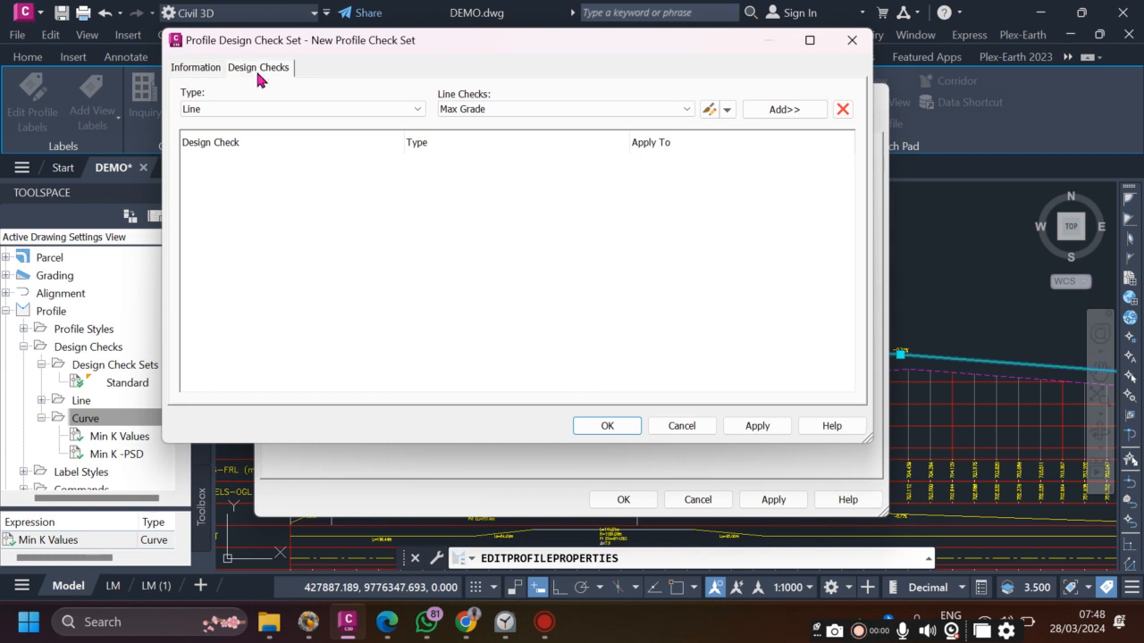
click(331, 111)
click(215, 123)
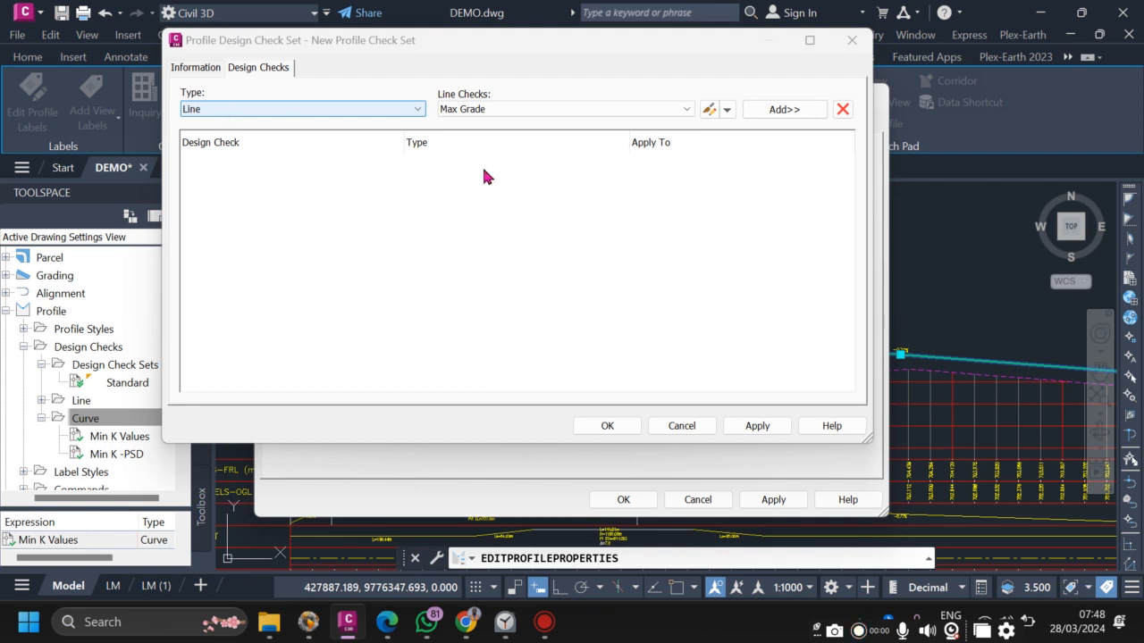
click(602, 111)
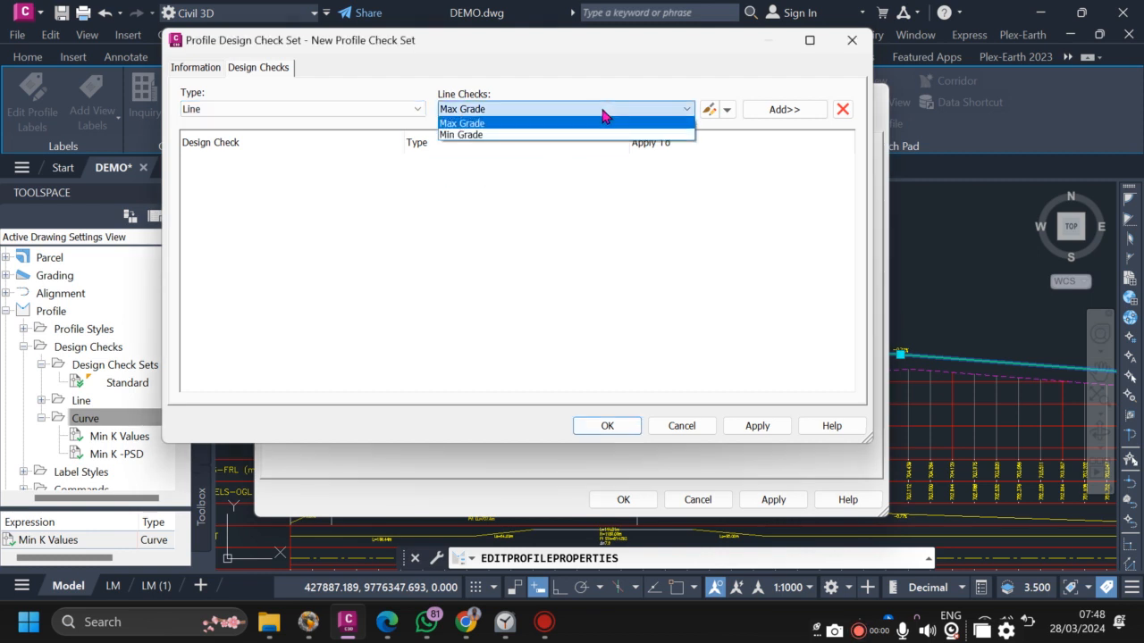
click(601, 108)
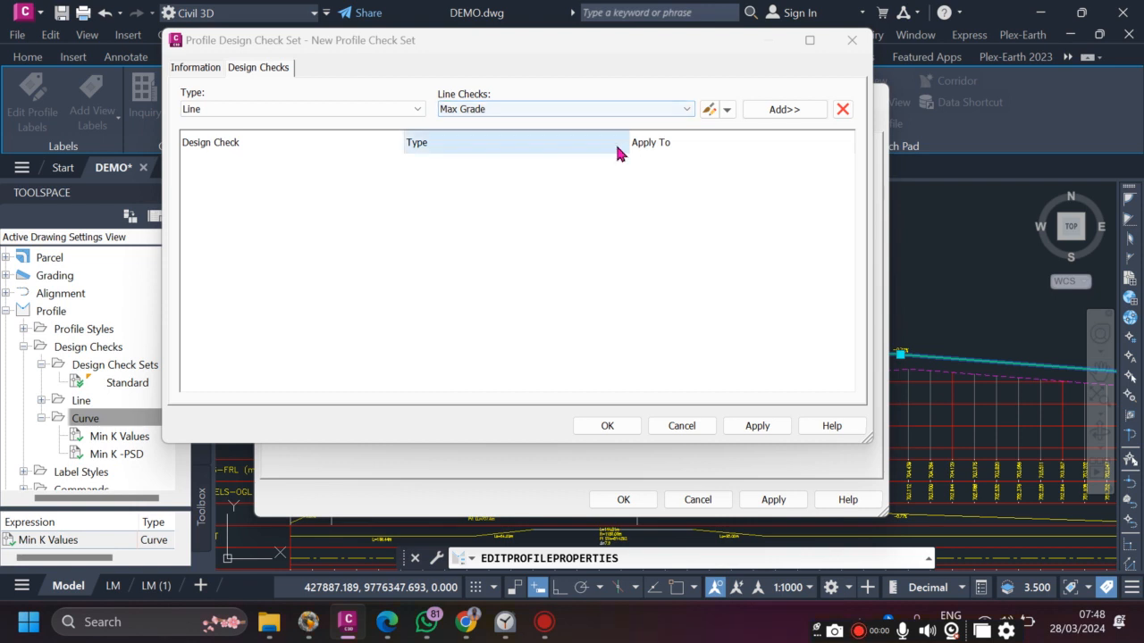
click(672, 111)
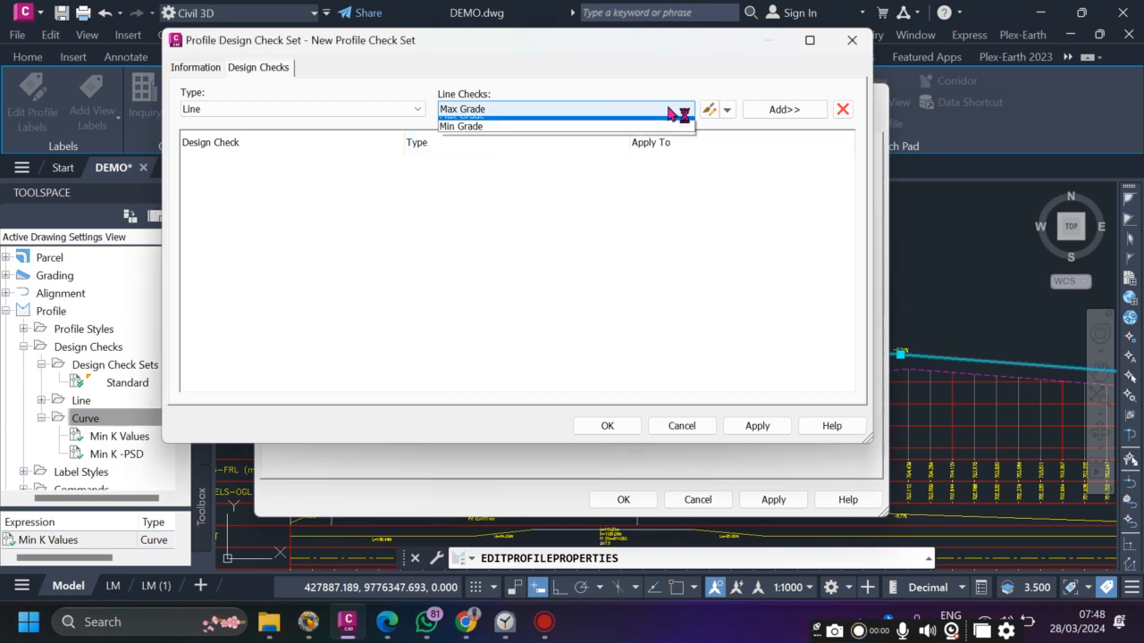
click(513, 110)
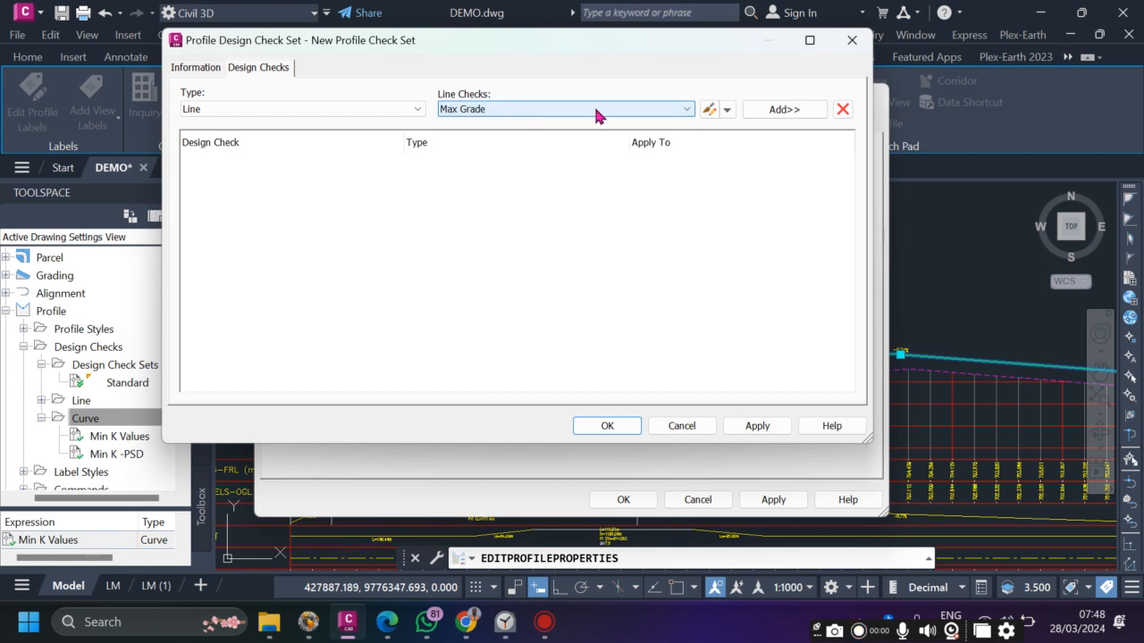
click(651, 117)
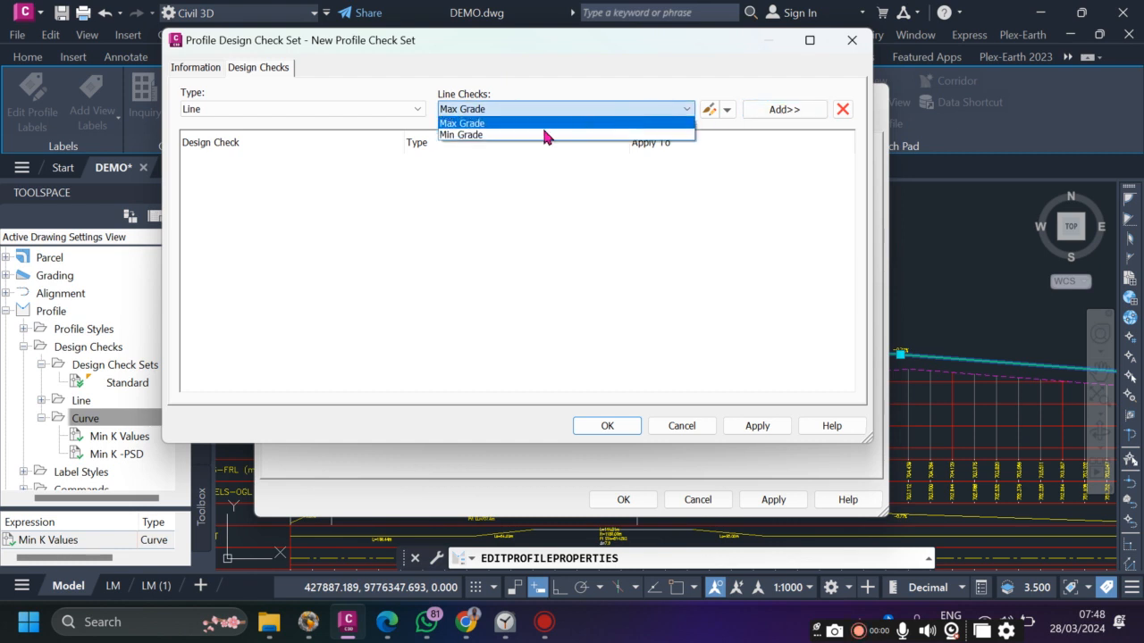
click(505, 125)
click(792, 114)
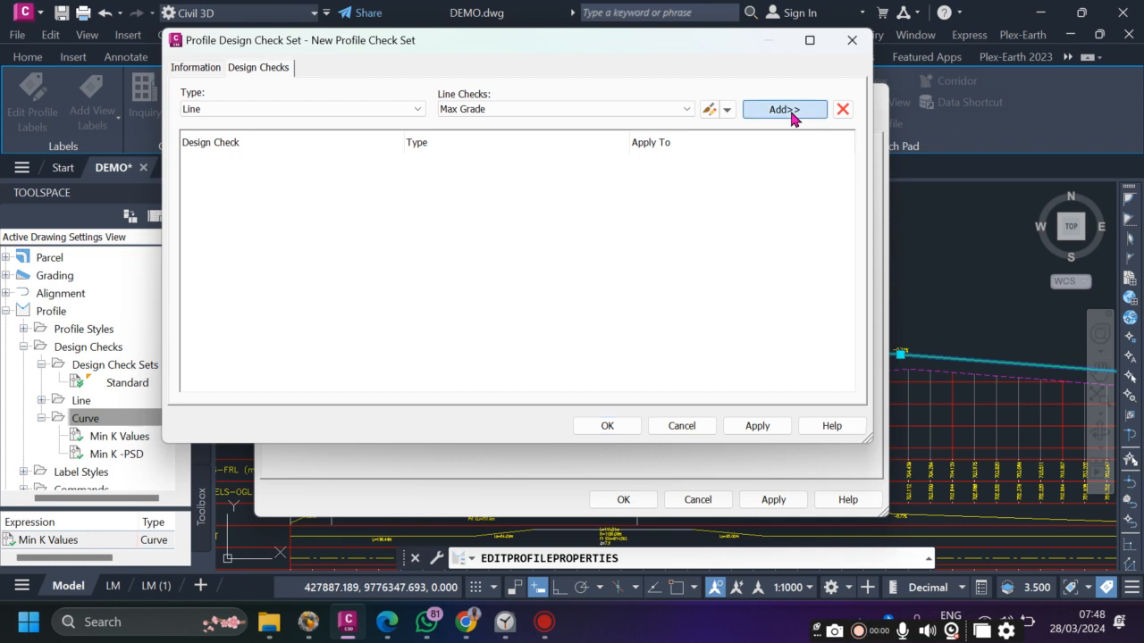
click(601, 111)
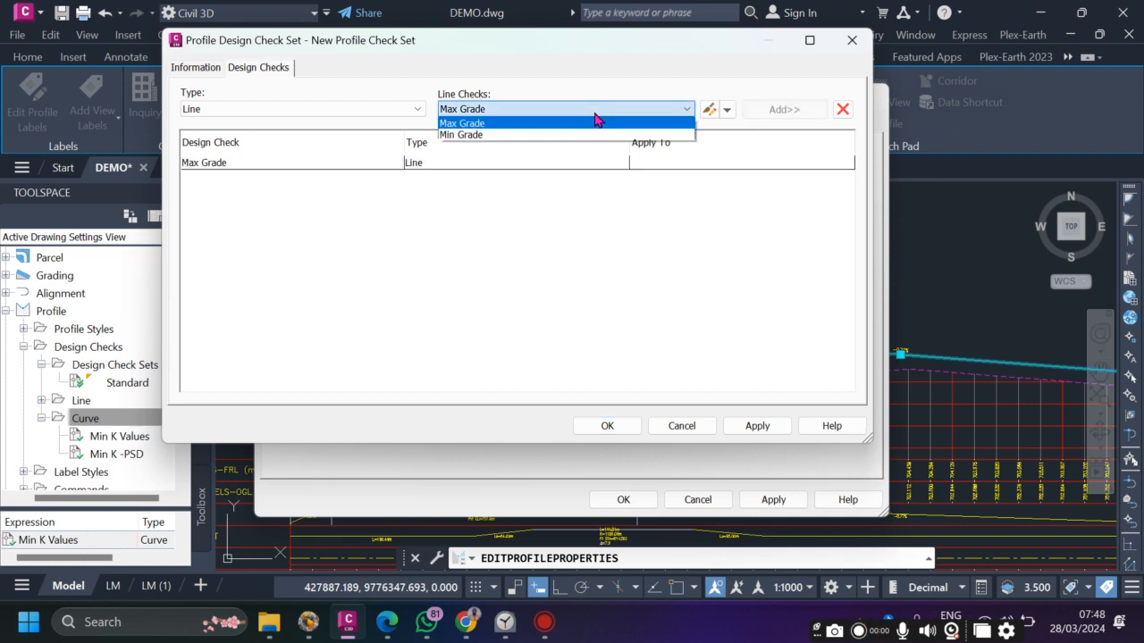
click(510, 135)
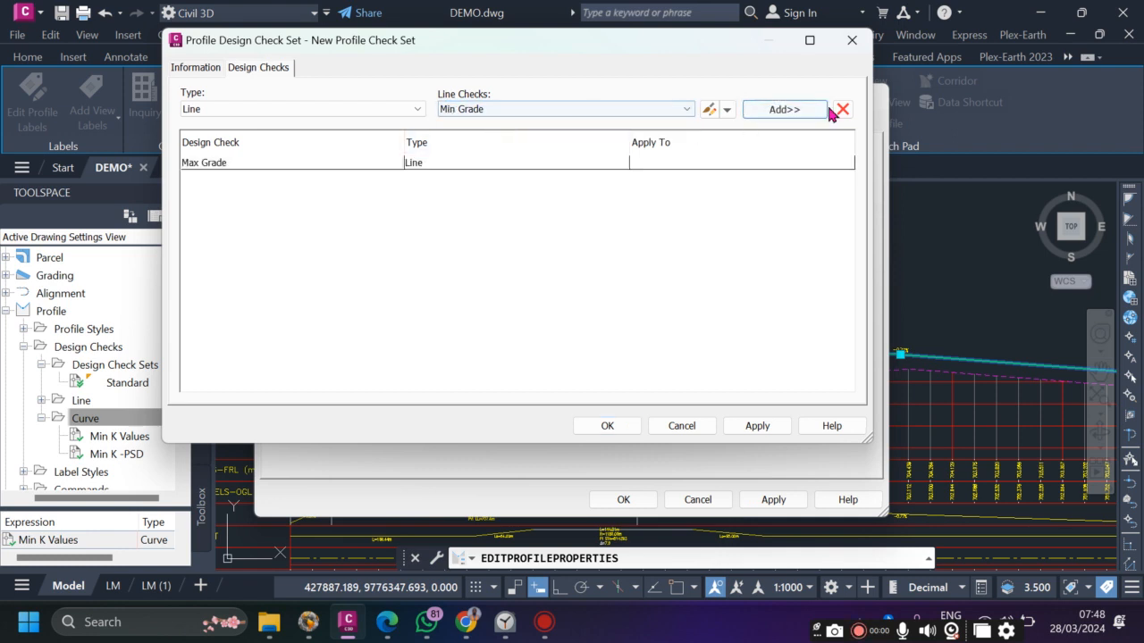
click(779, 113)
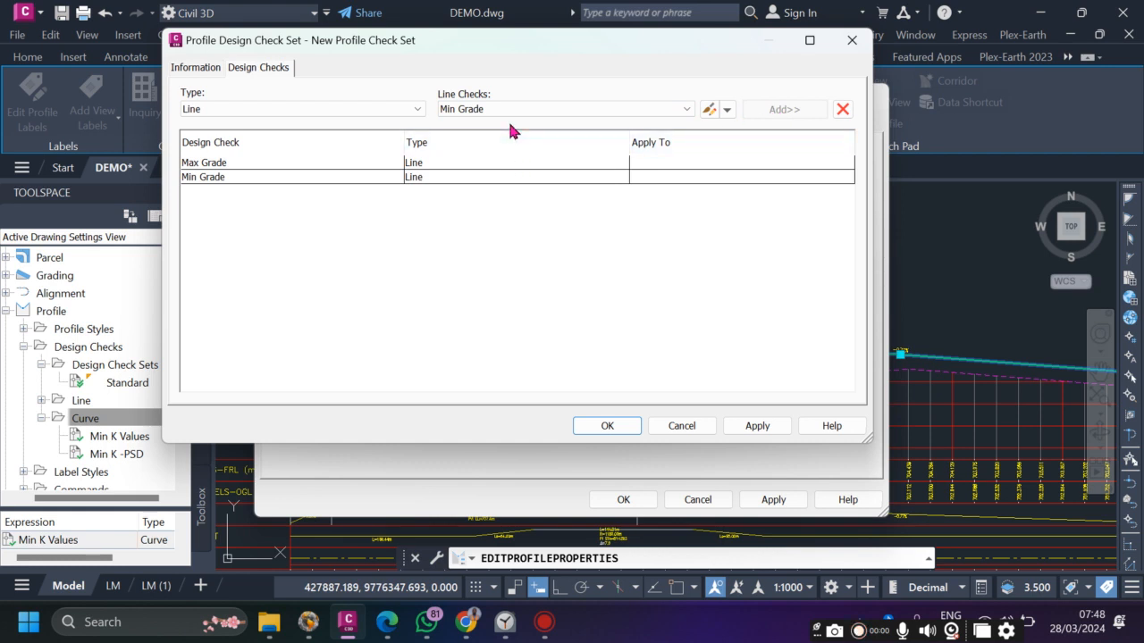
- Add the Min K Values and Min K -PSD curve checks and apply the set
click(311, 120)
click(254, 138)
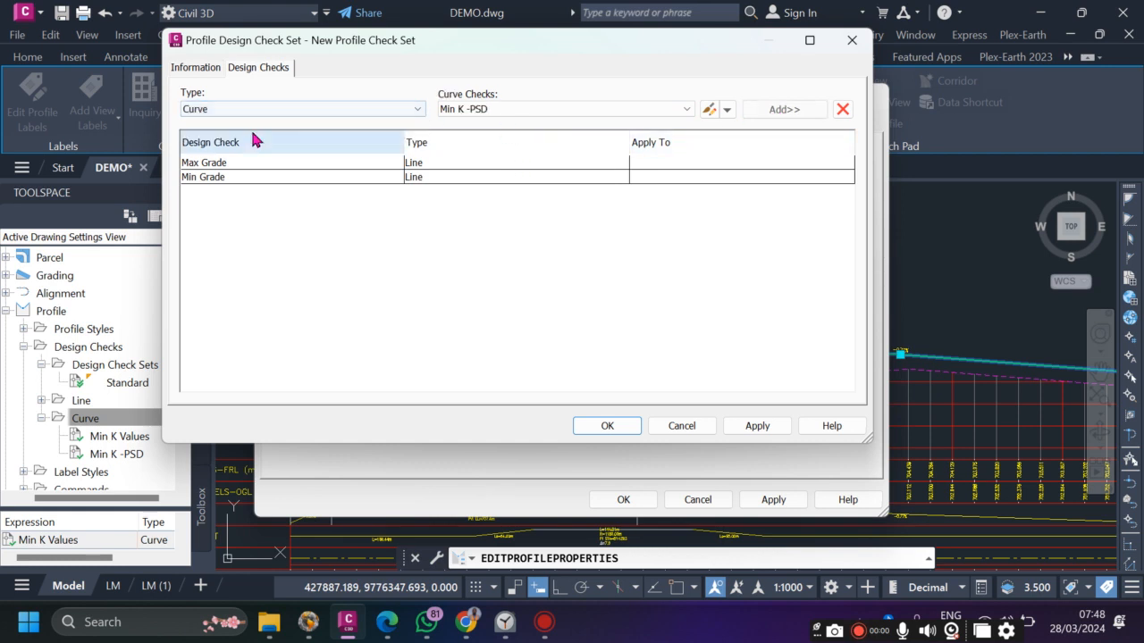
click(686, 109)
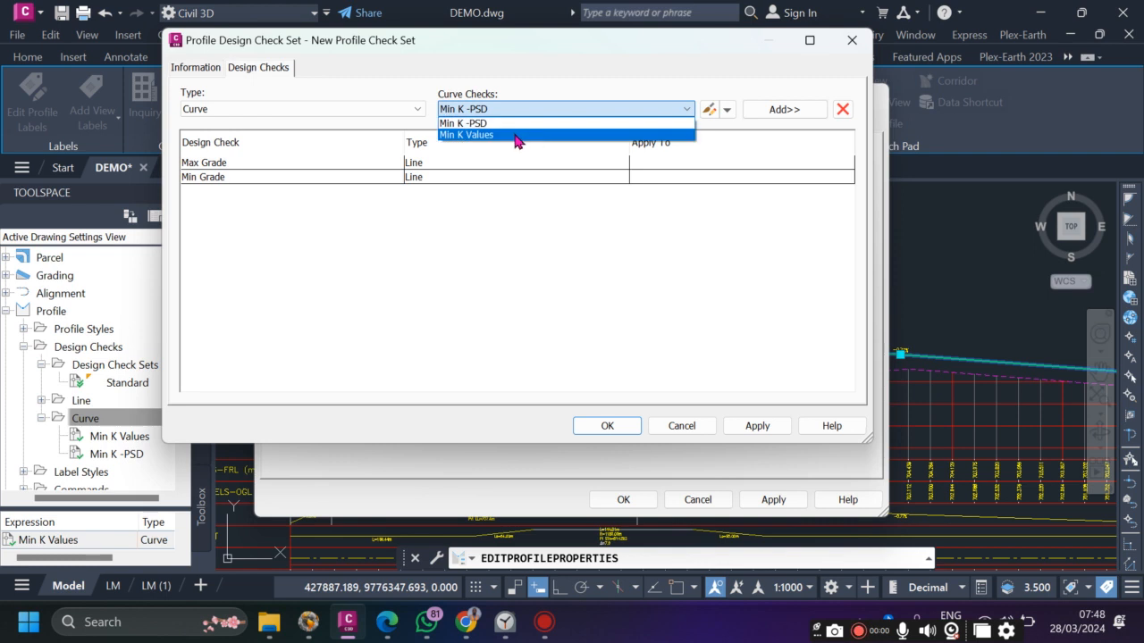
click(513, 135)
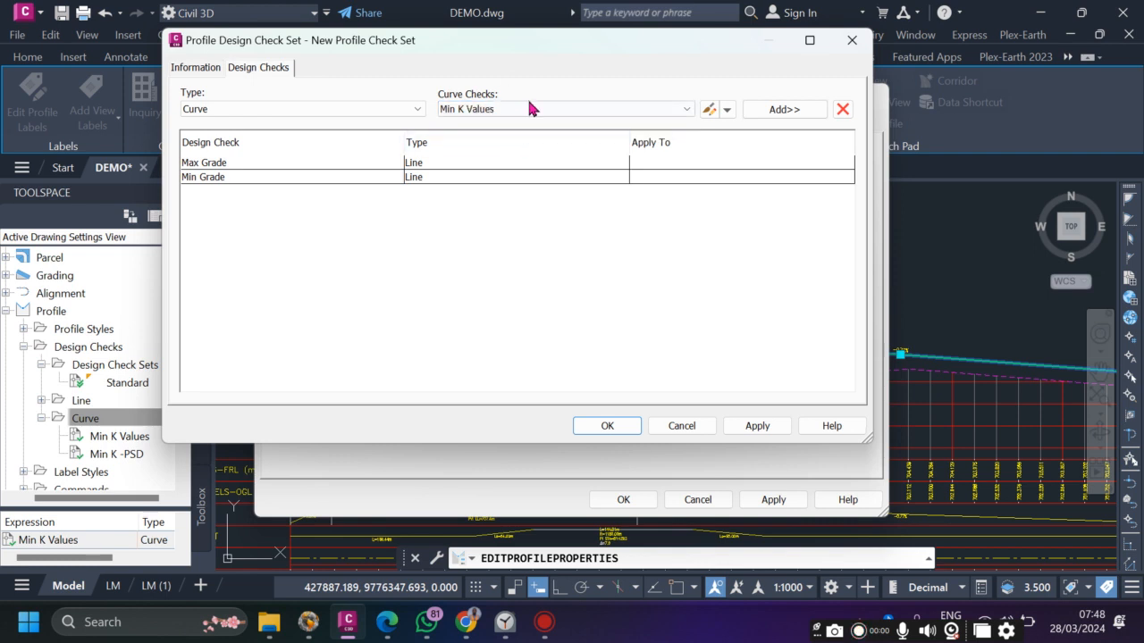
click(785, 109)
click(635, 114)
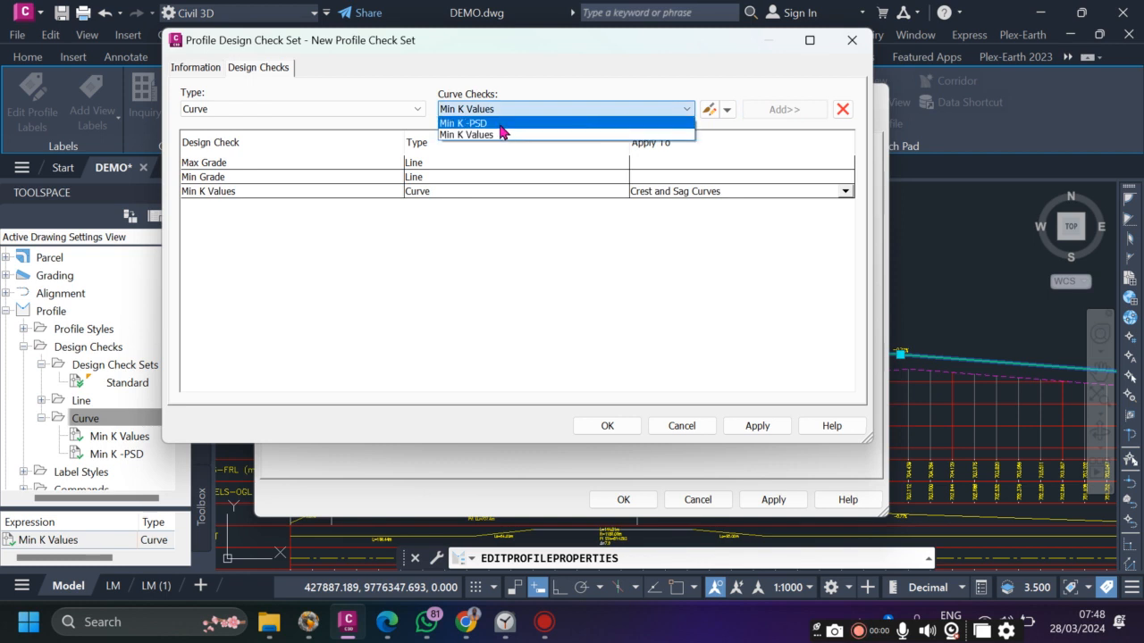
click(502, 124)
click(788, 112)
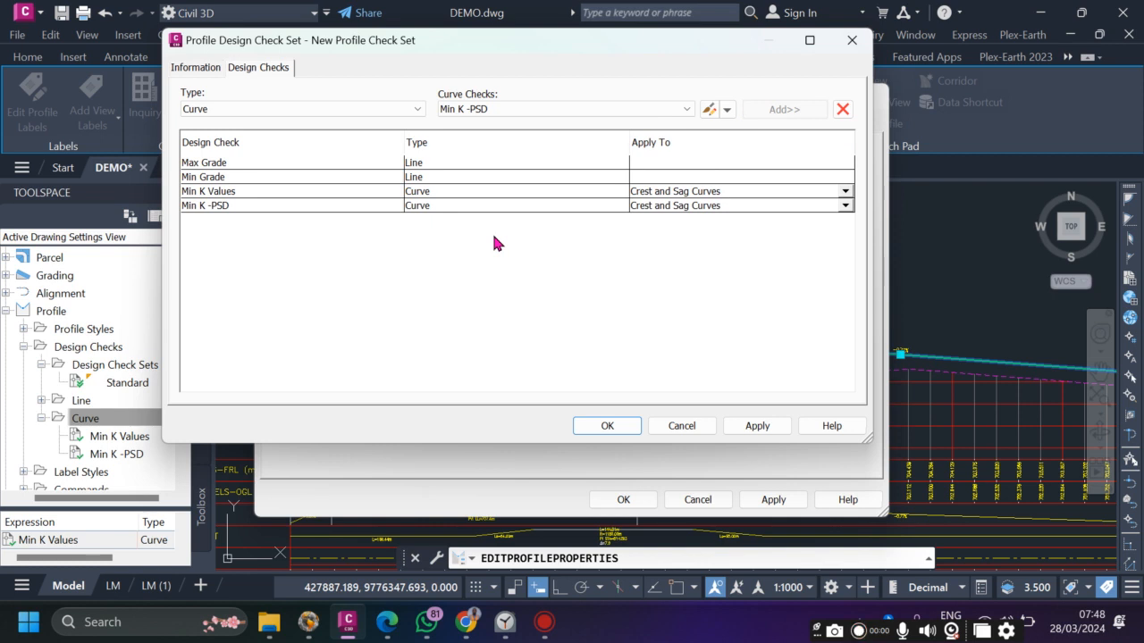
click(757, 427)
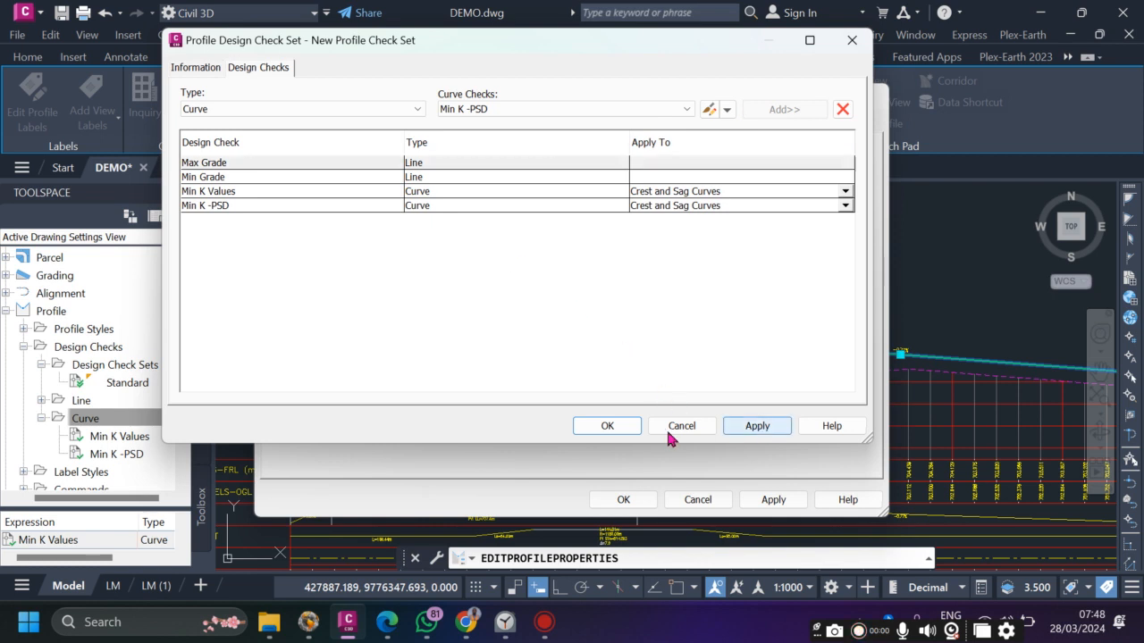
- Save the set, assign New Profile Check Set to the profile, and reopen it for editing
click(607, 426)
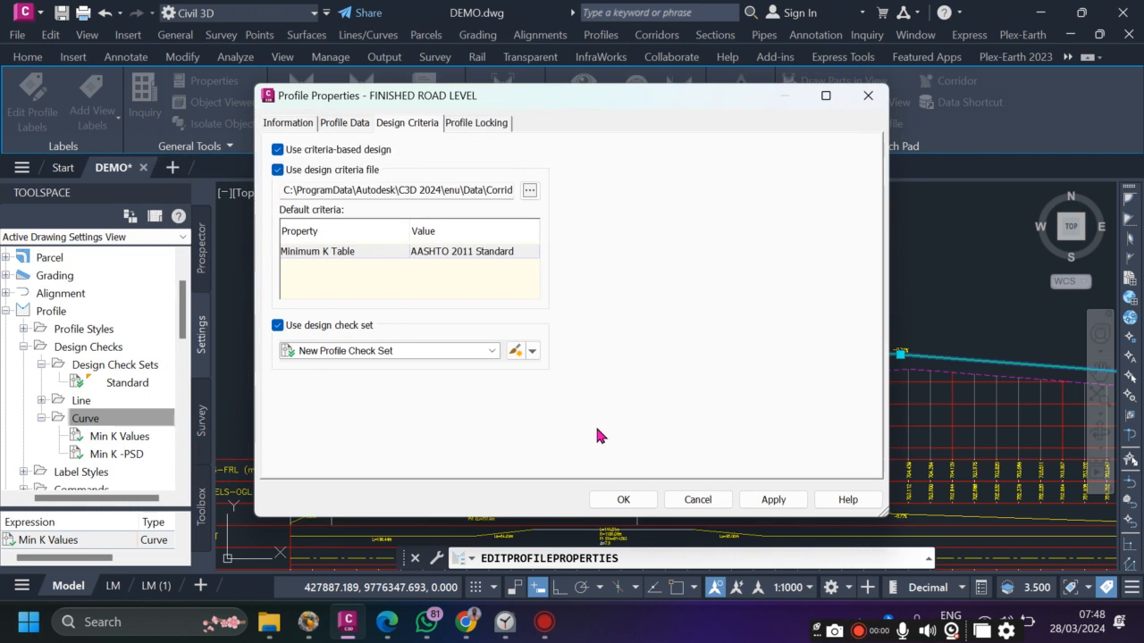
click(458, 353)
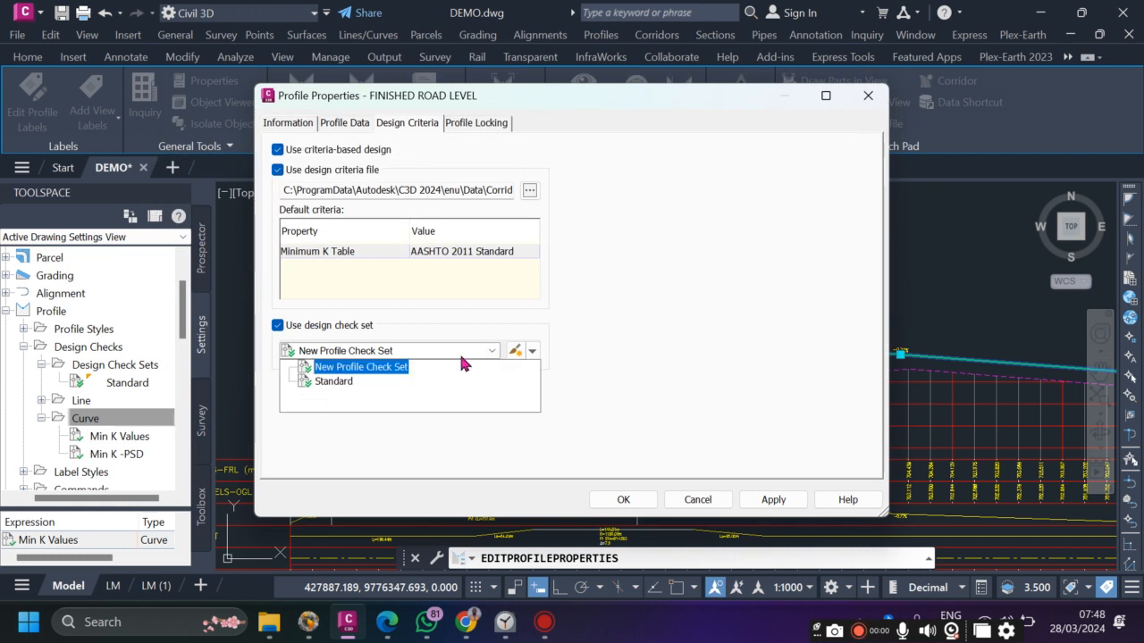
click(340, 368)
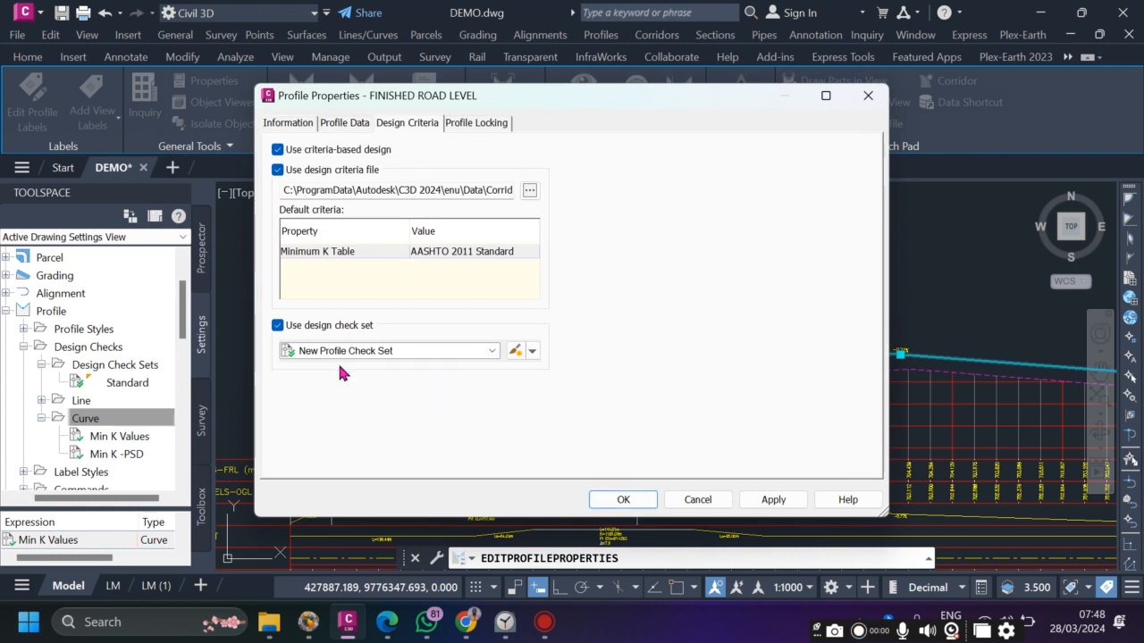
click(532, 351)
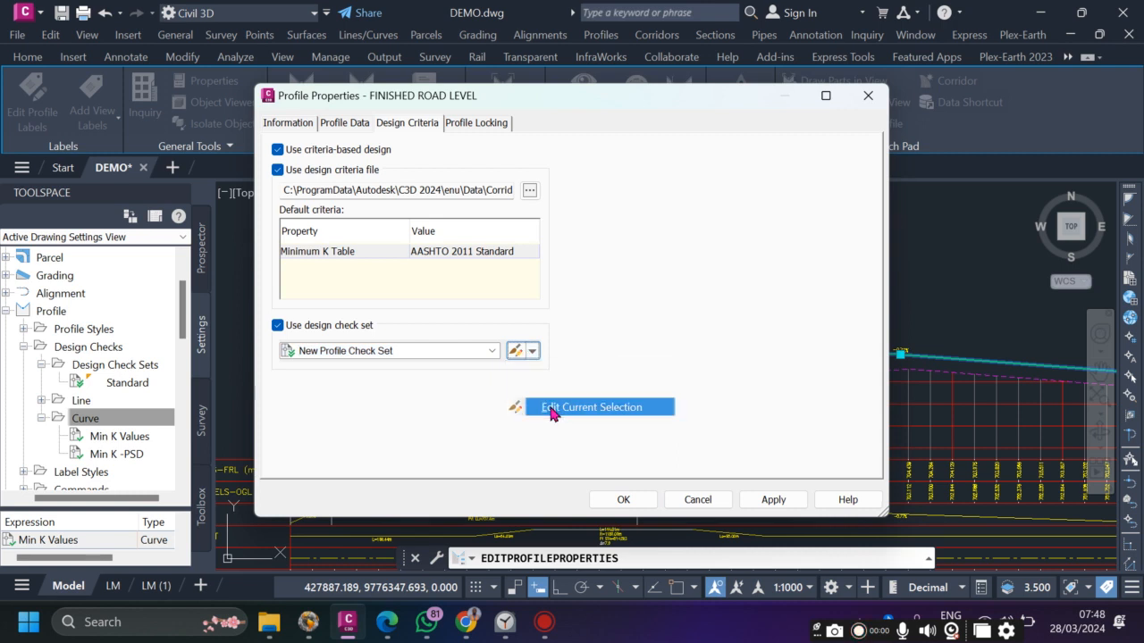
click(552, 408)
- Rename the check set 'ASSHTO 2011 Profiel Design Check' and apply it in Profile Properties
click(195, 68)
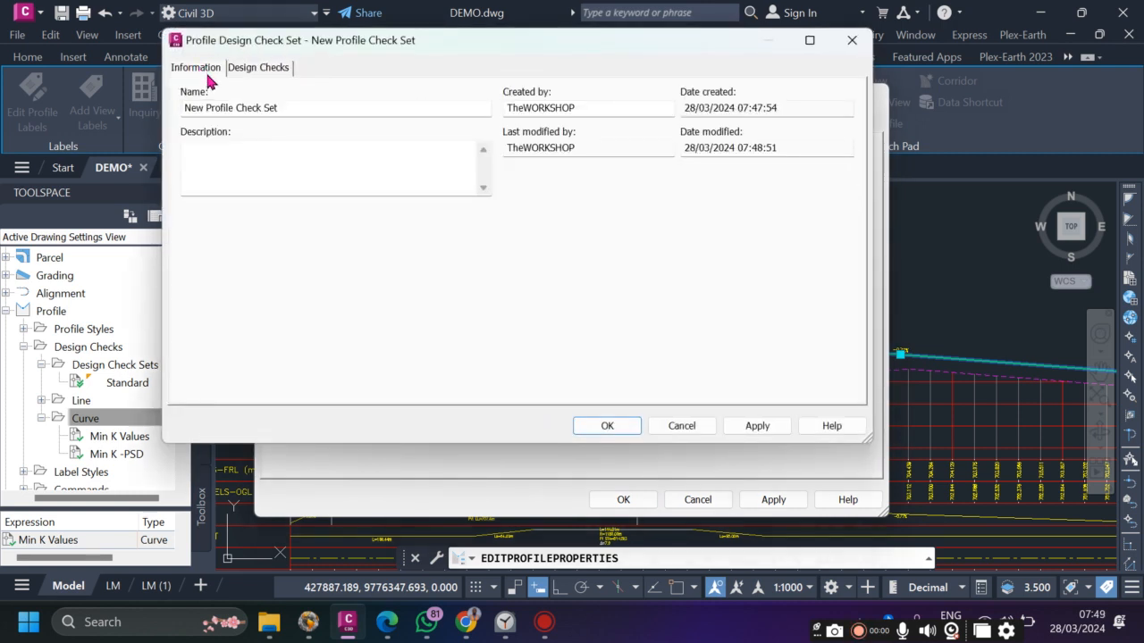
drag(318, 107, 89, 105)
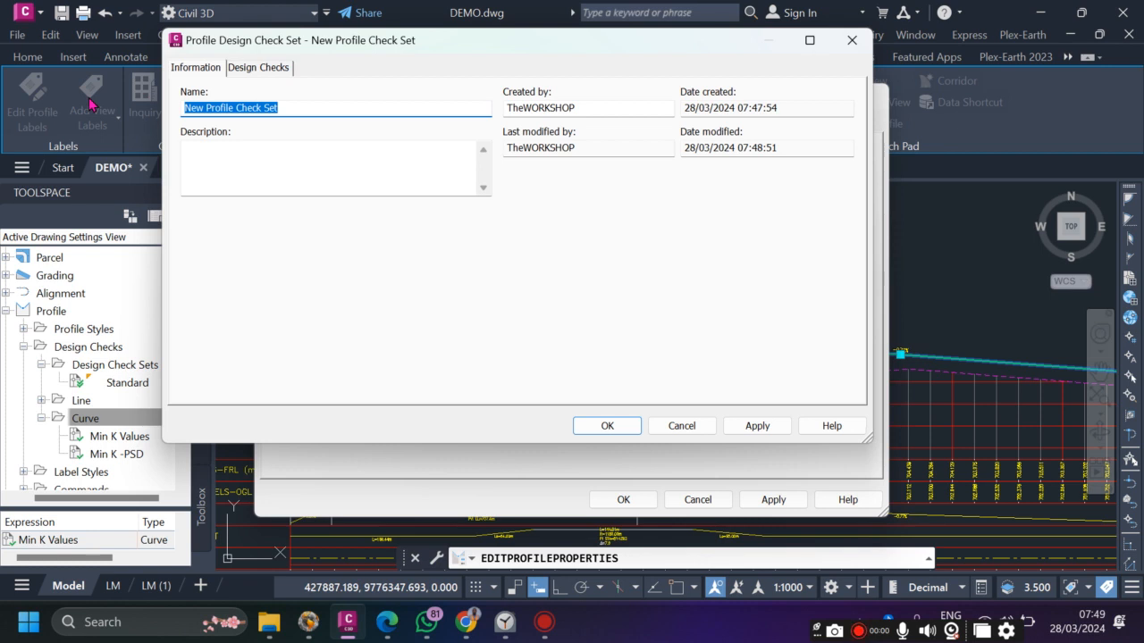
text(Cimple)
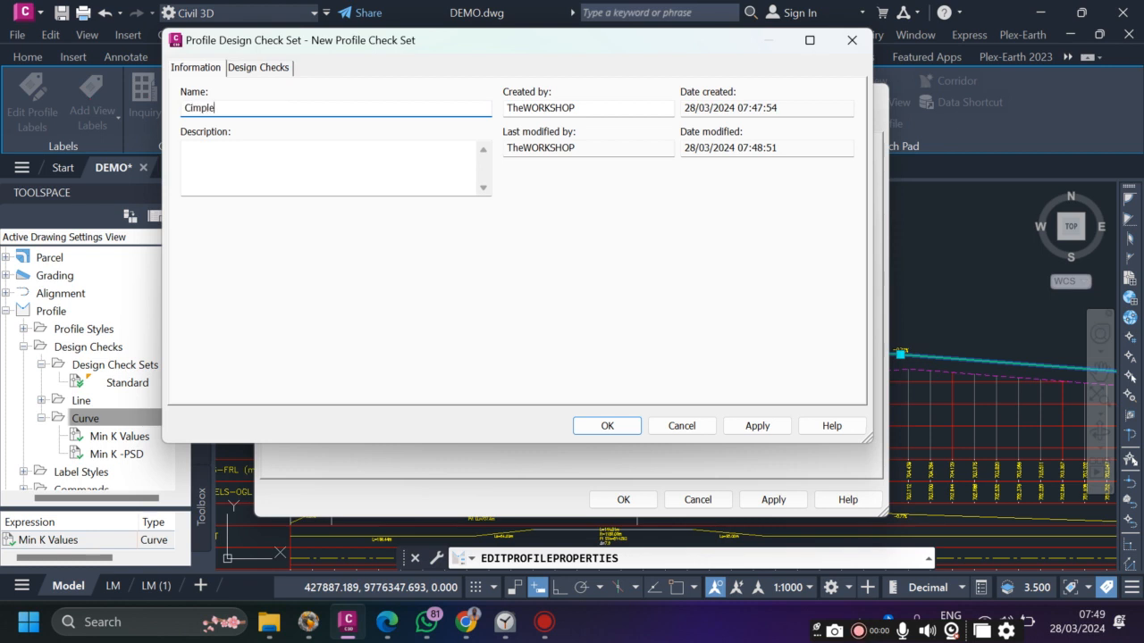
key(BackSpace)
key(BackSpace)
key(BackSpace)
key(BackSpace)
key(BackSpace)
key(BackSpace)
key(BackSpace)
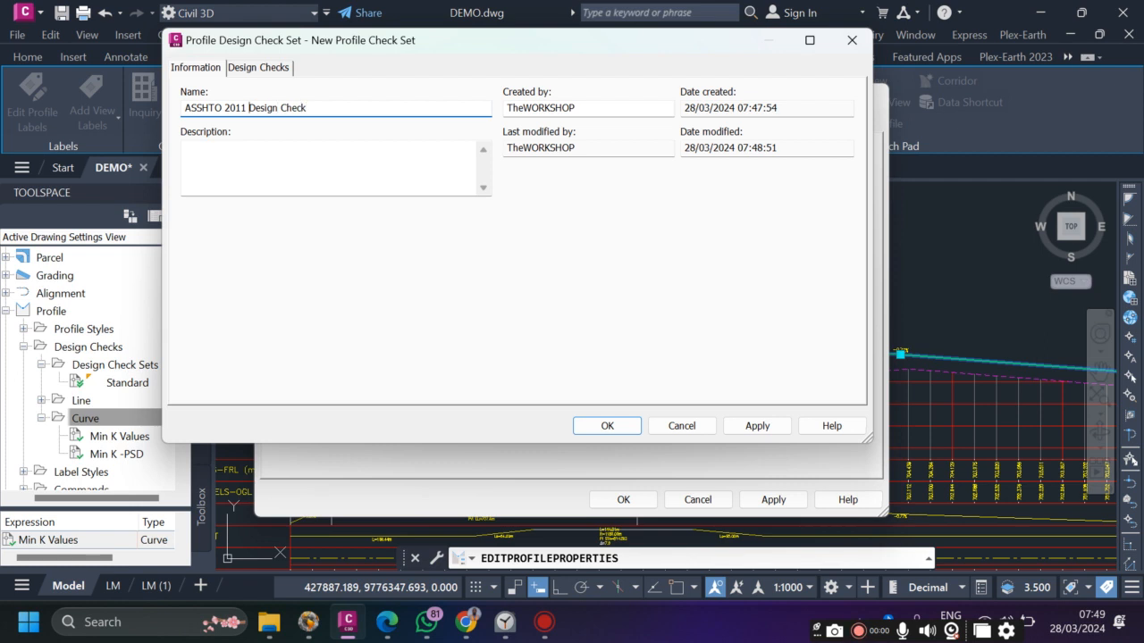
text(Profiel)
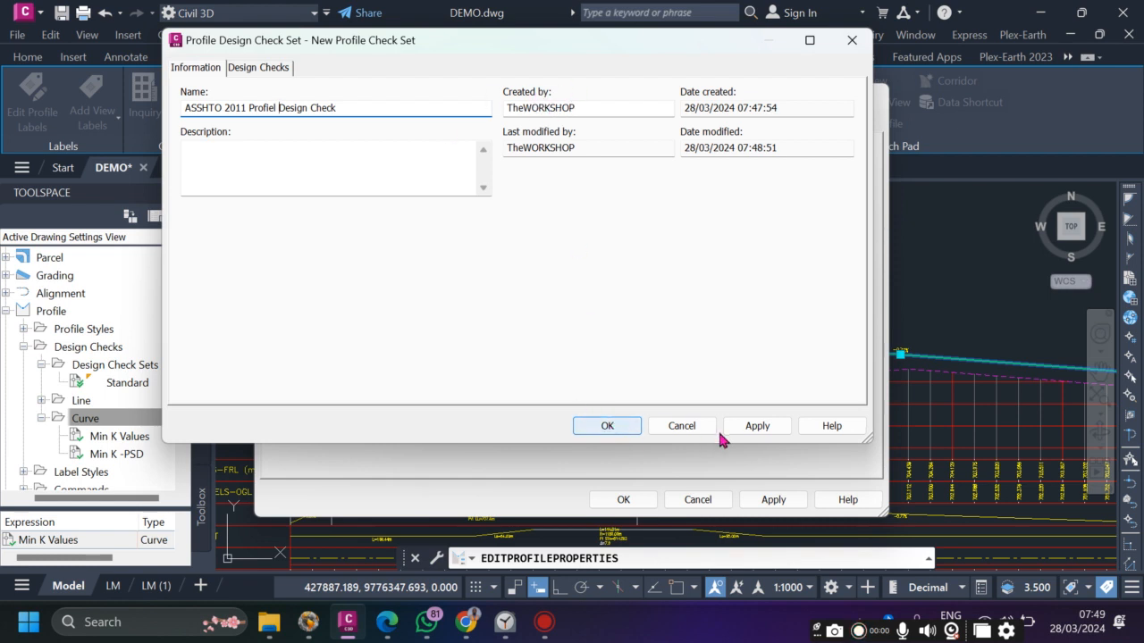
click(755, 427)
click(608, 427)
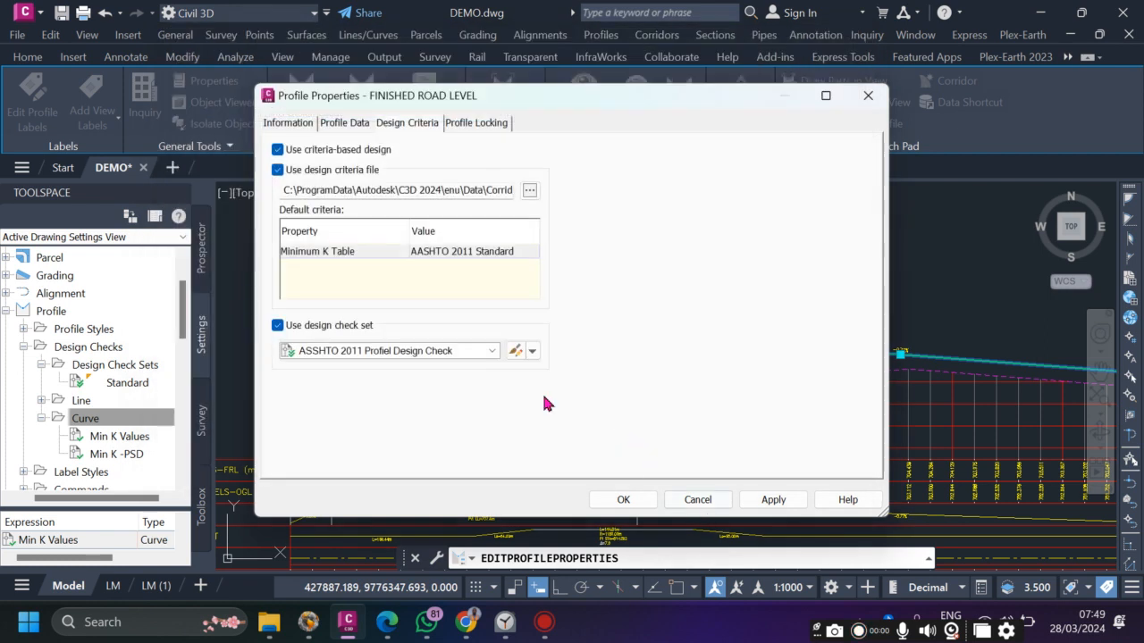
click(774, 500)
click(623, 500)
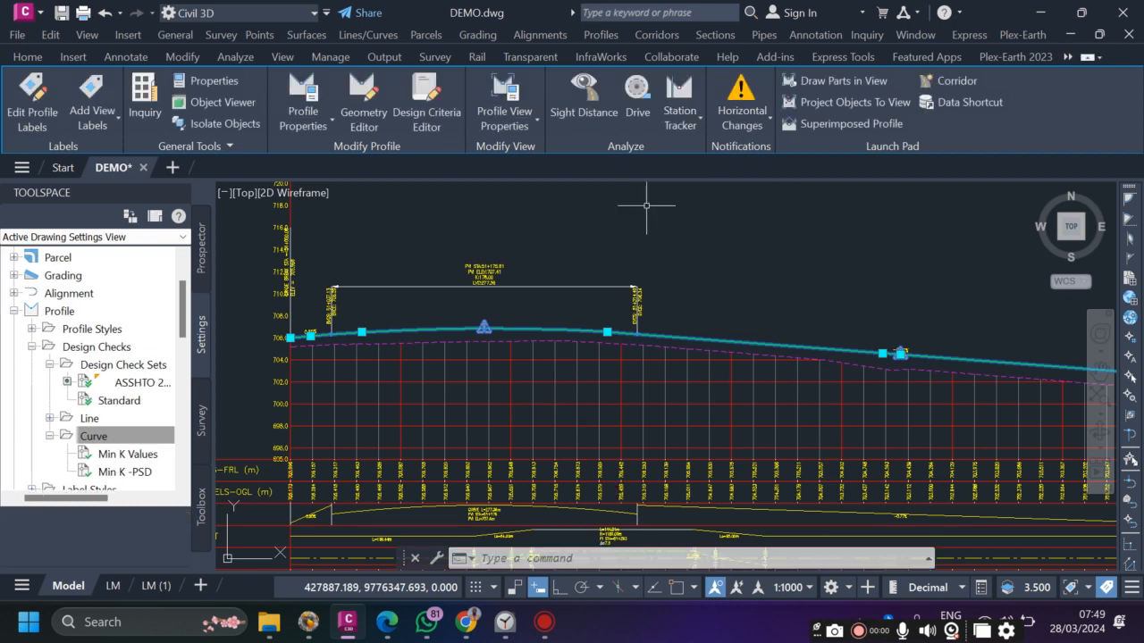
scroll(491, 322, up, 5)
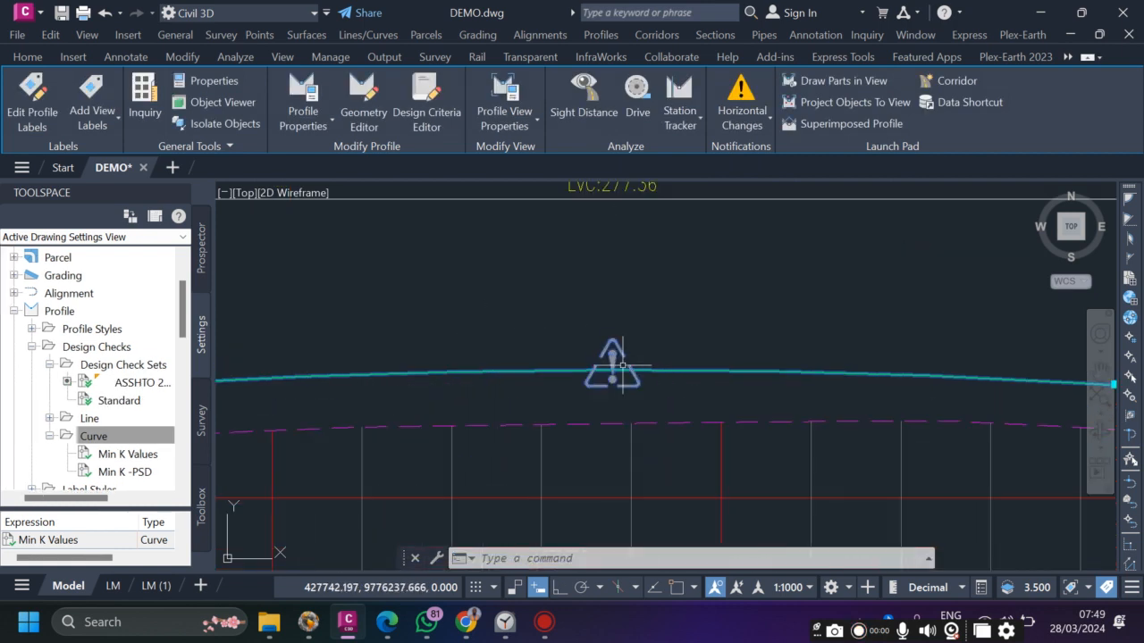
key(Escape)
scroll(607, 373, down, 3)
scroll(605, 370, up, 4)
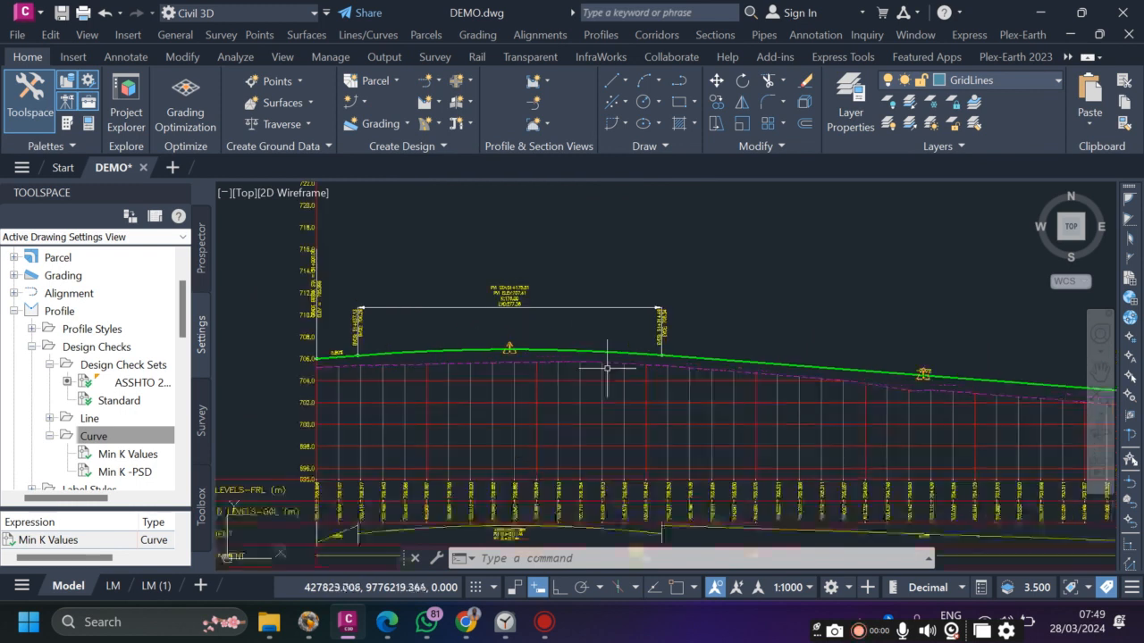
scroll(530, 350, down, 5)
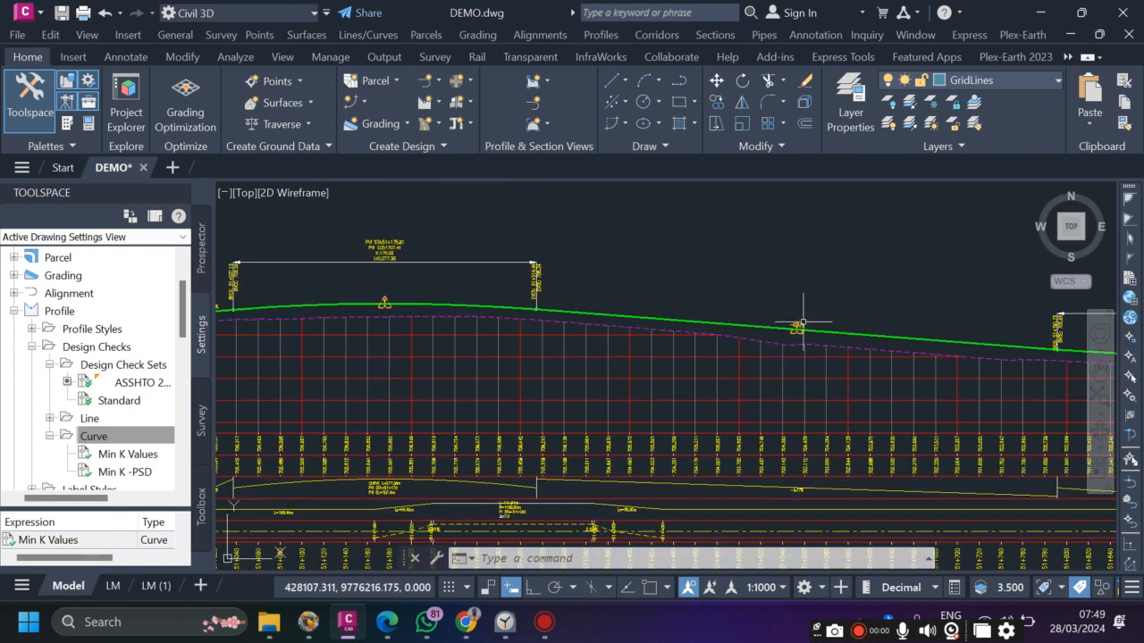
scroll(689, 319, up, 5)
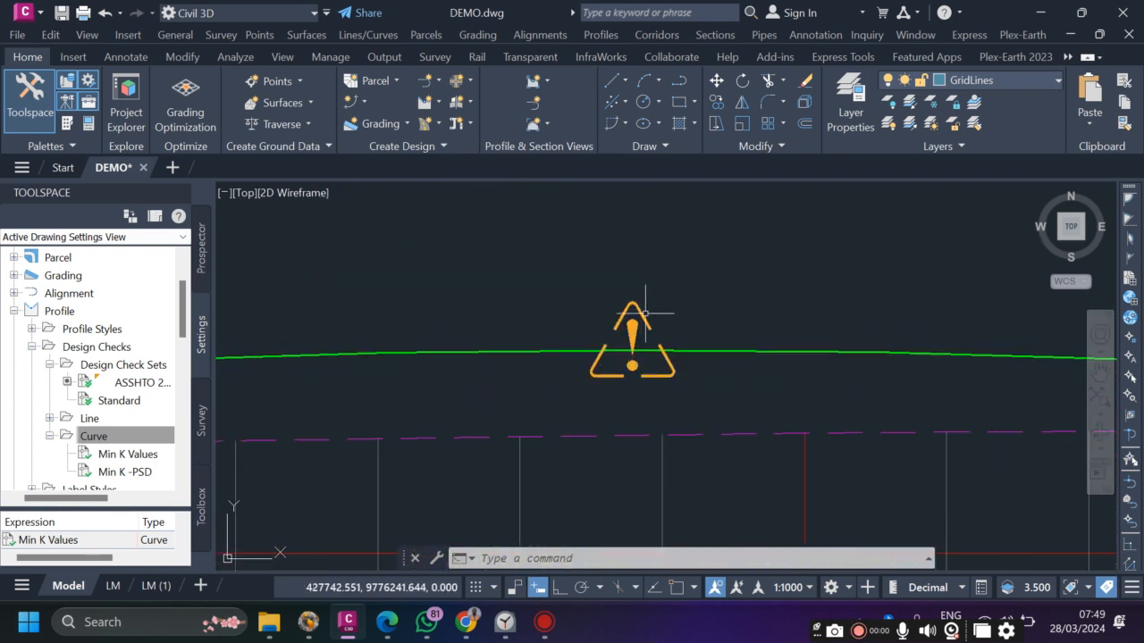
scroll(688, 282, down, 5)
scroll(677, 298, up, 5)
scroll(658, 313, down, 5)
scroll(616, 330, up, 5)
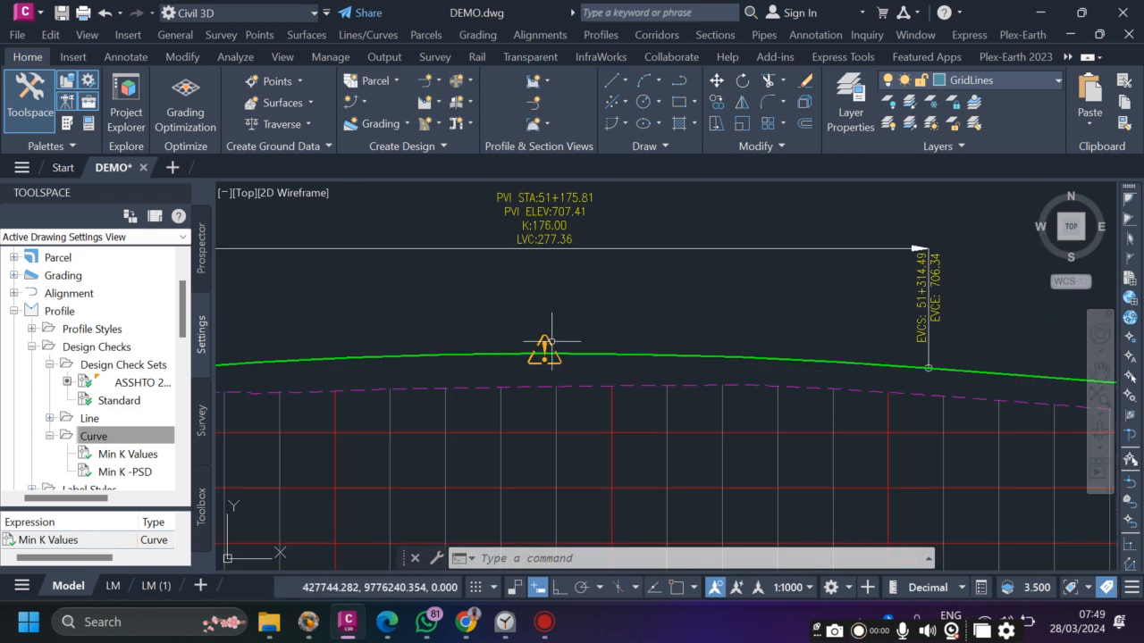
scroll(617, 346, down, 5)
scroll(482, 337, up, 8)
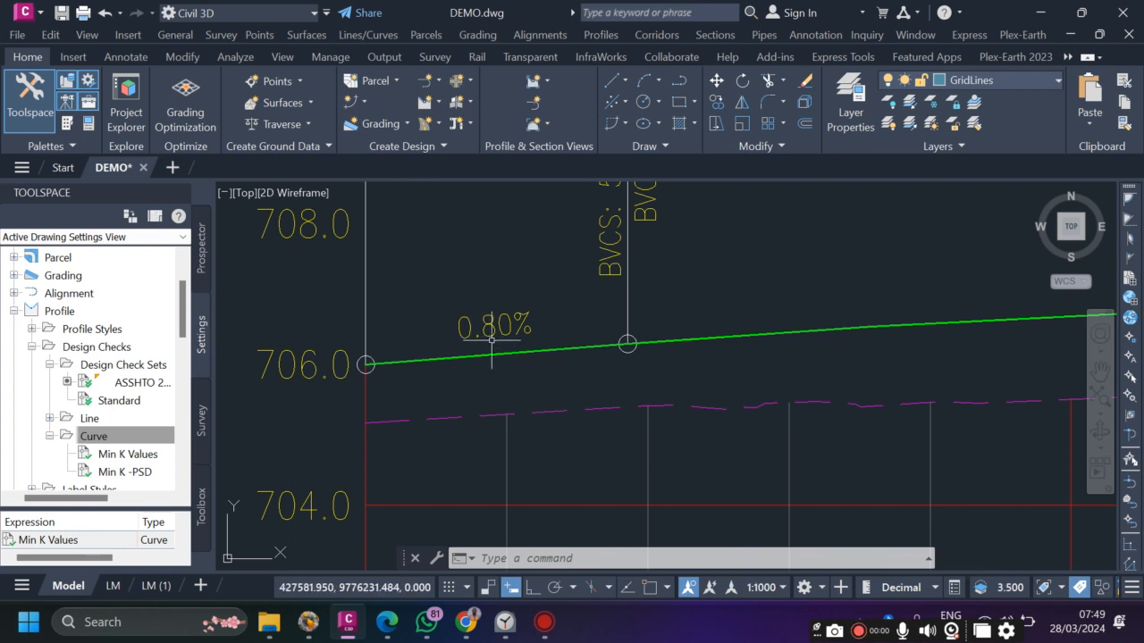
mouse_move(491, 340)
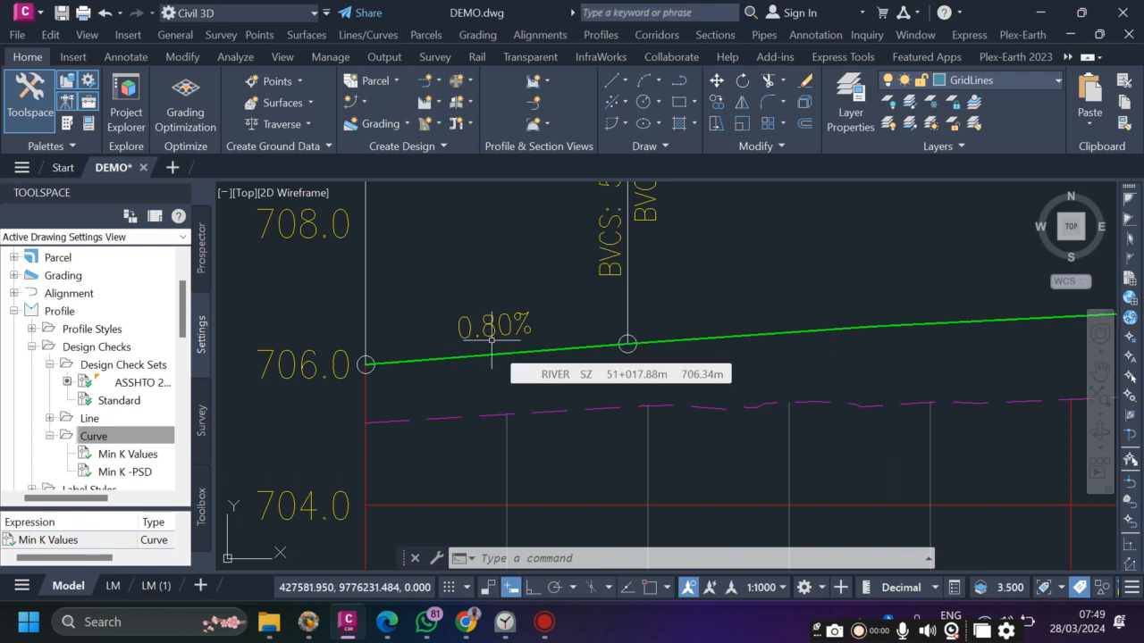
scroll(437, 344, down, 1)
scroll(438, 358, down, 2)
scroll(438, 364, up, 4)
scroll(468, 357, down, 4)
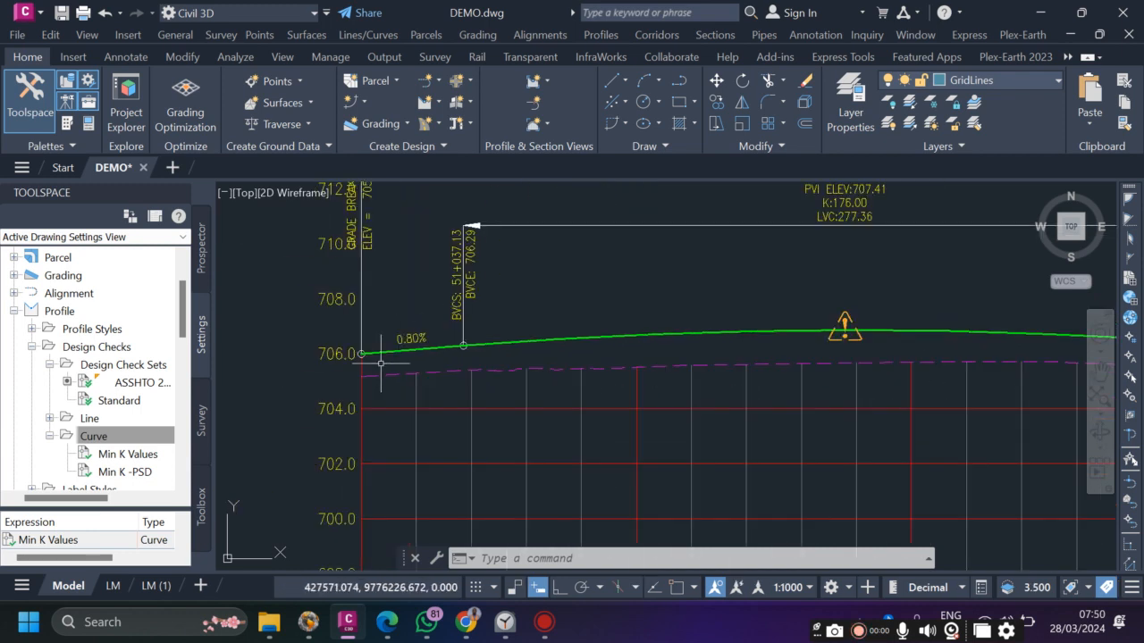
scroll(517, 340, down, 1)
scroll(744, 318, up, 1)
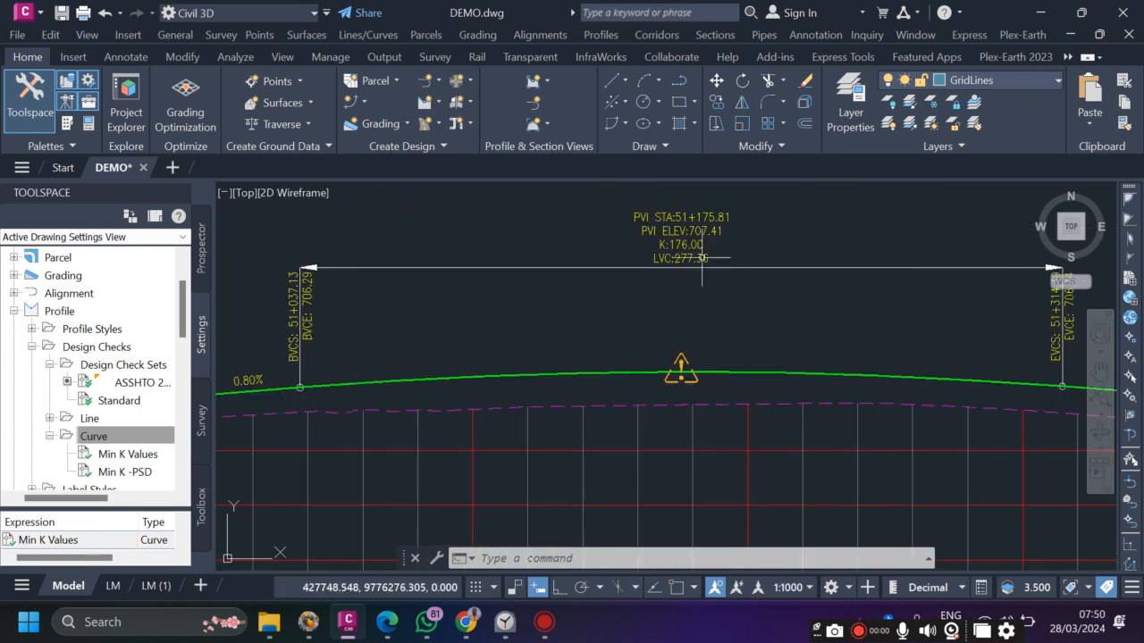
scroll(676, 374, up, 5)
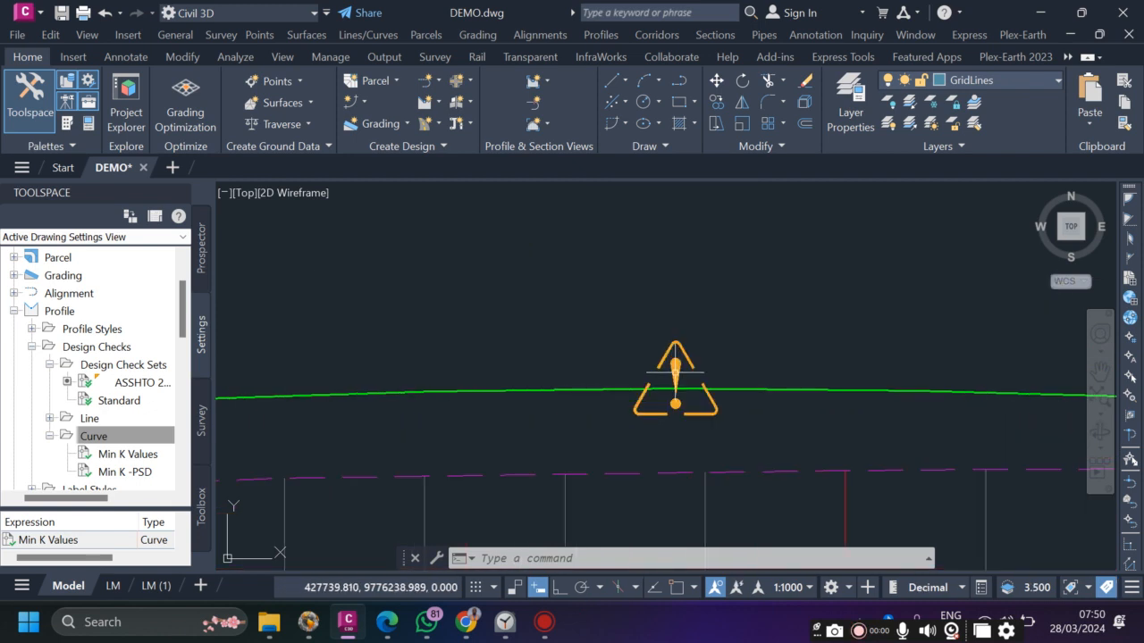
mouse_move(676, 368)
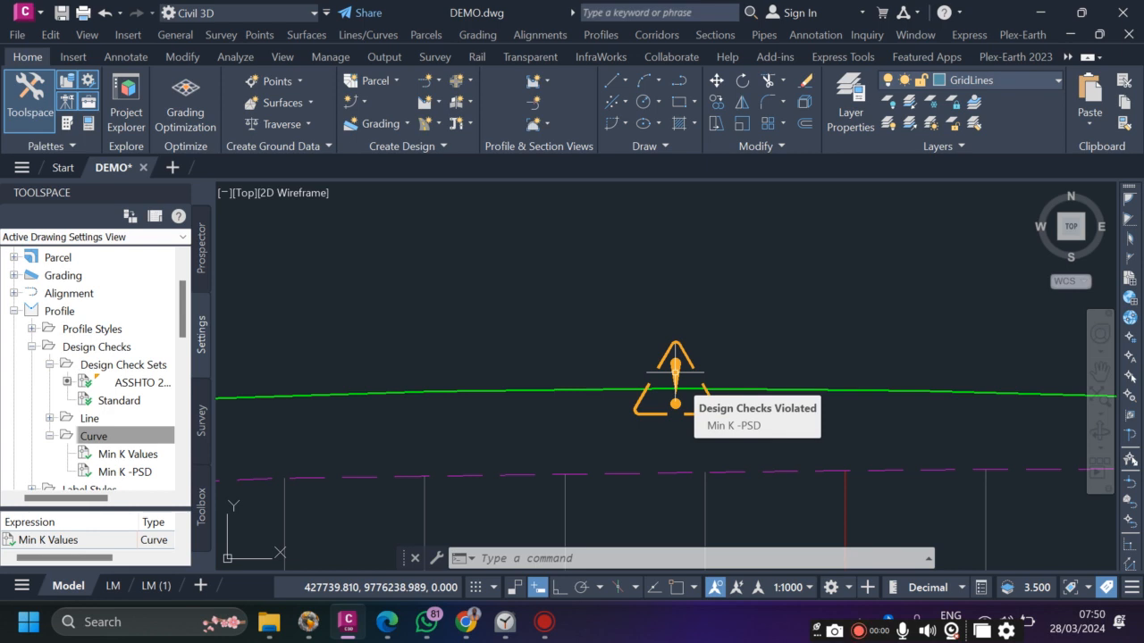
scroll(663, 439, down, 5)
scroll(661, 500, up, 8)
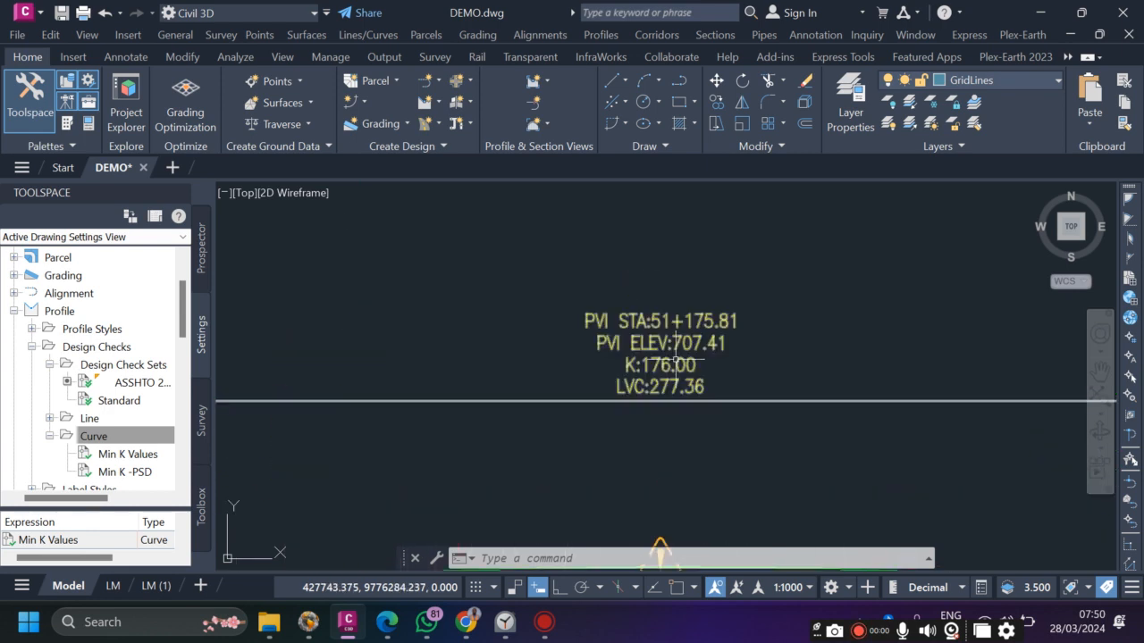
scroll(648, 301, down, 5)
scroll(582, 322, up, 8)
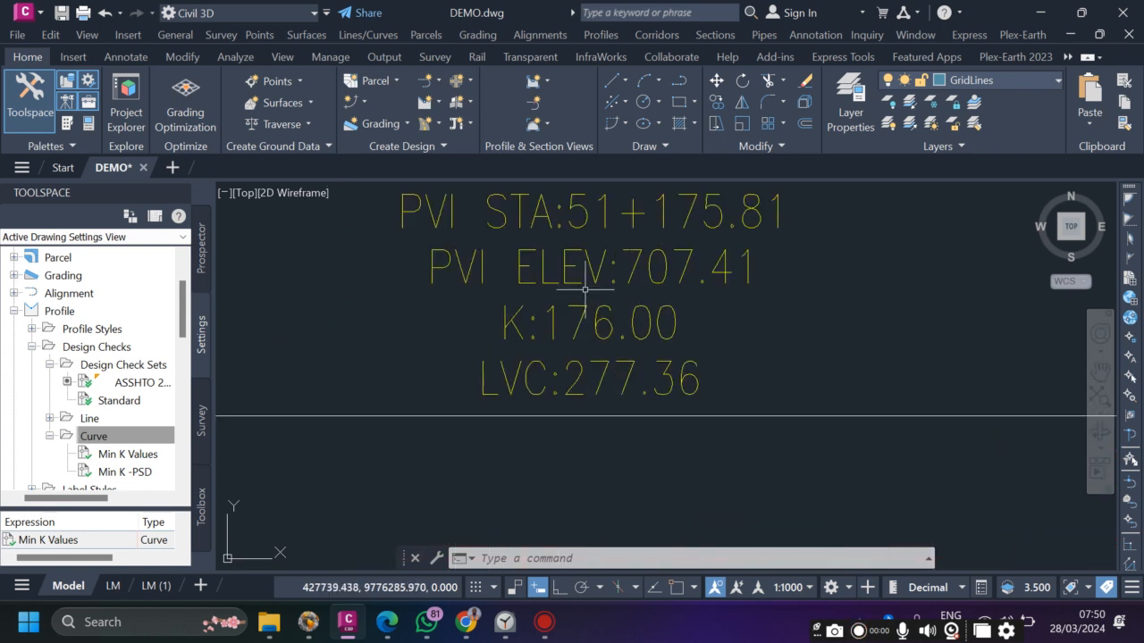
scroll(581, 464, down, 5)
scroll(590, 373, up, 8)
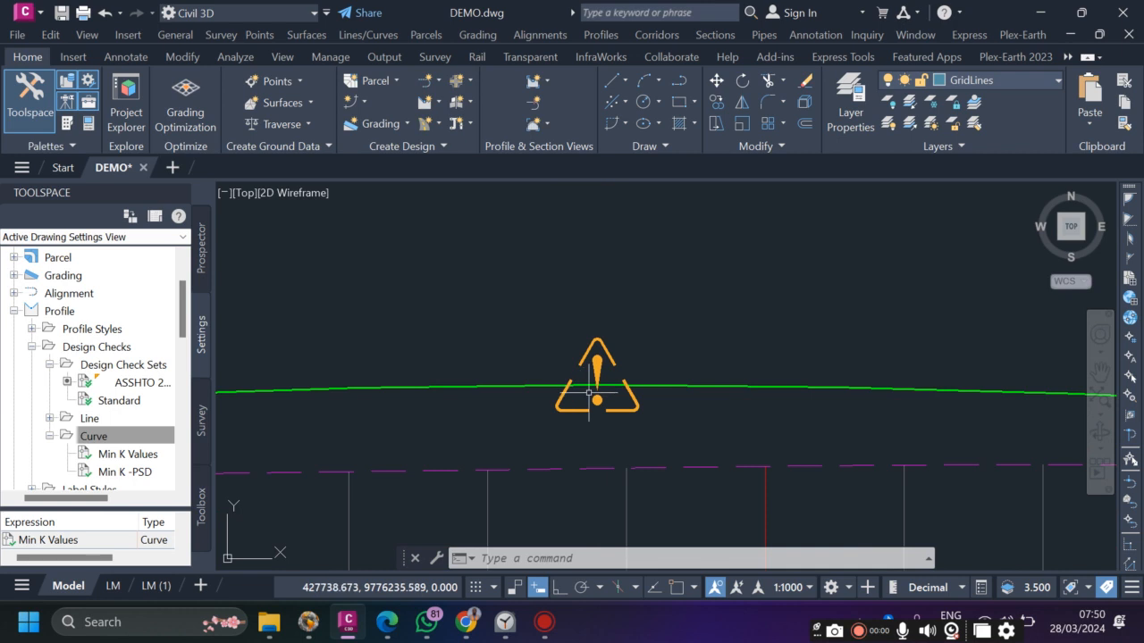
mouse_move(599, 369)
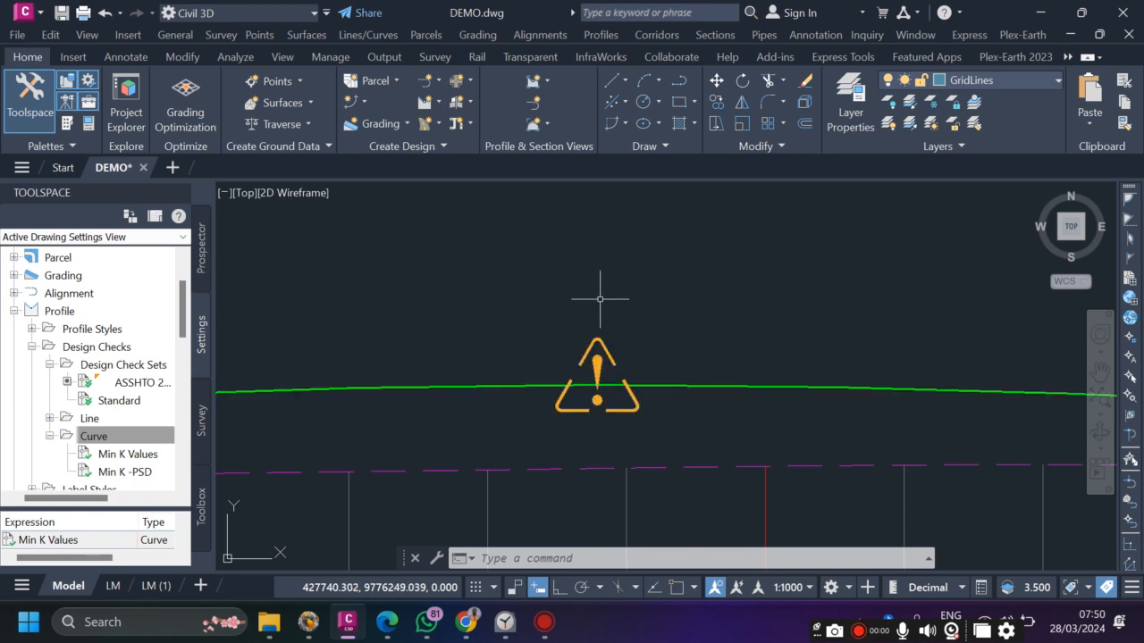
mouse_move(610, 350)
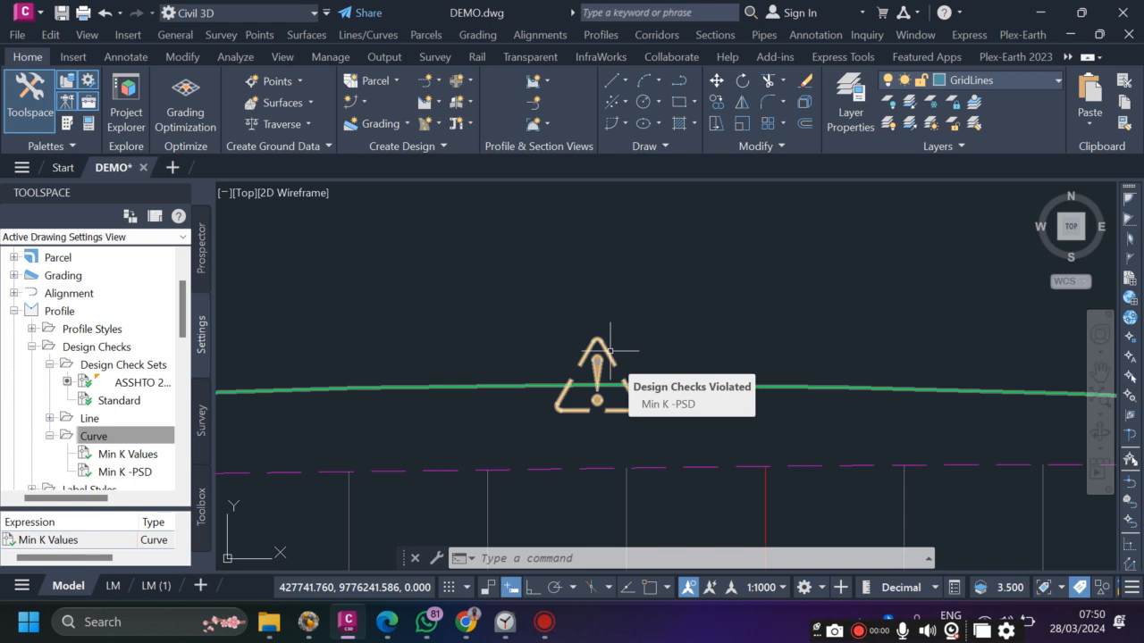
scroll(518, 357, down, 5)
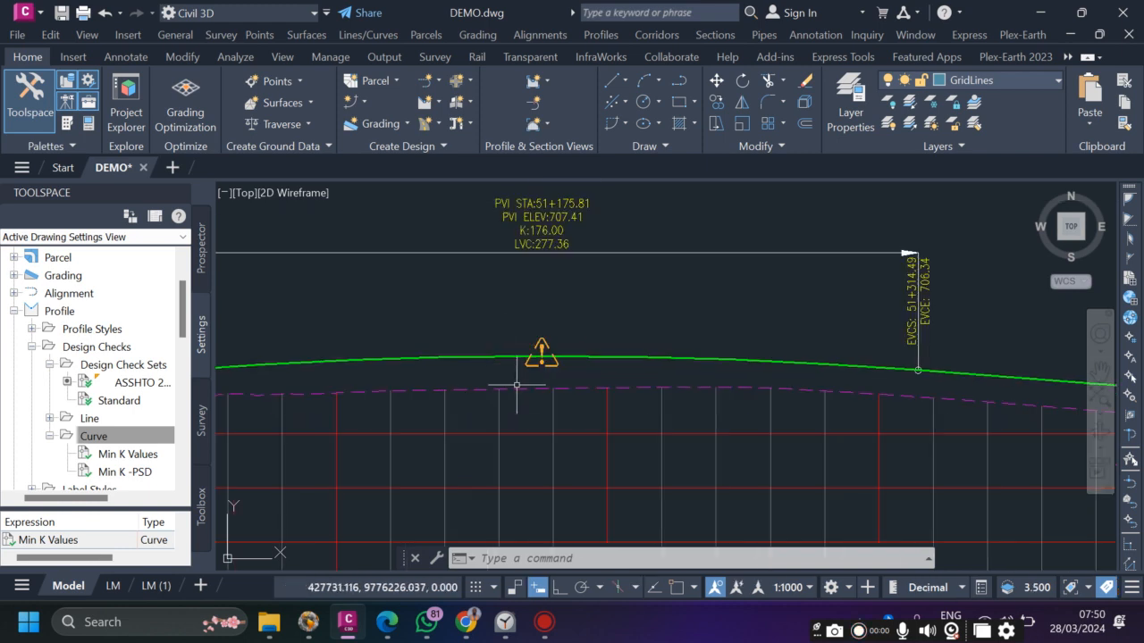
scroll(738, 394, up, 5)
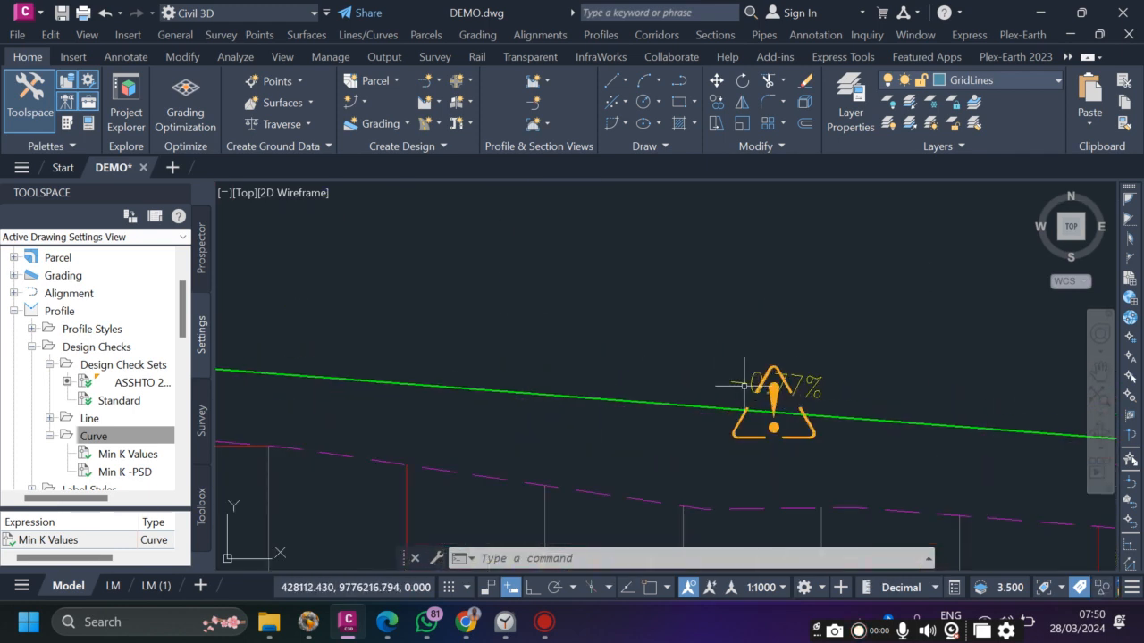
mouse_move(774, 389)
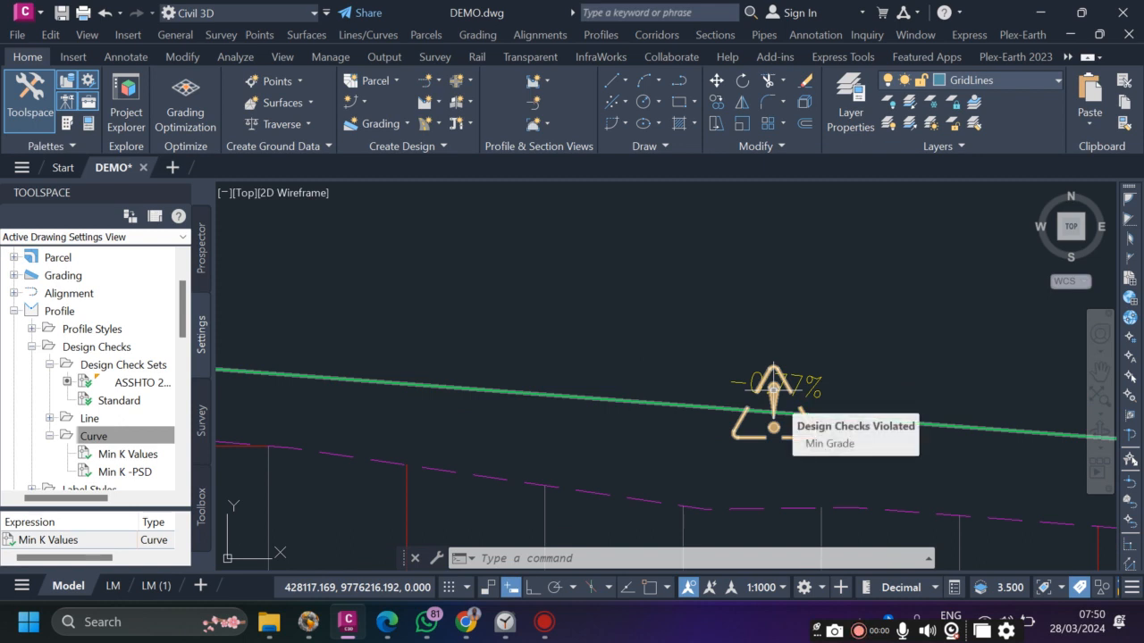
scroll(580, 384, down, 5)
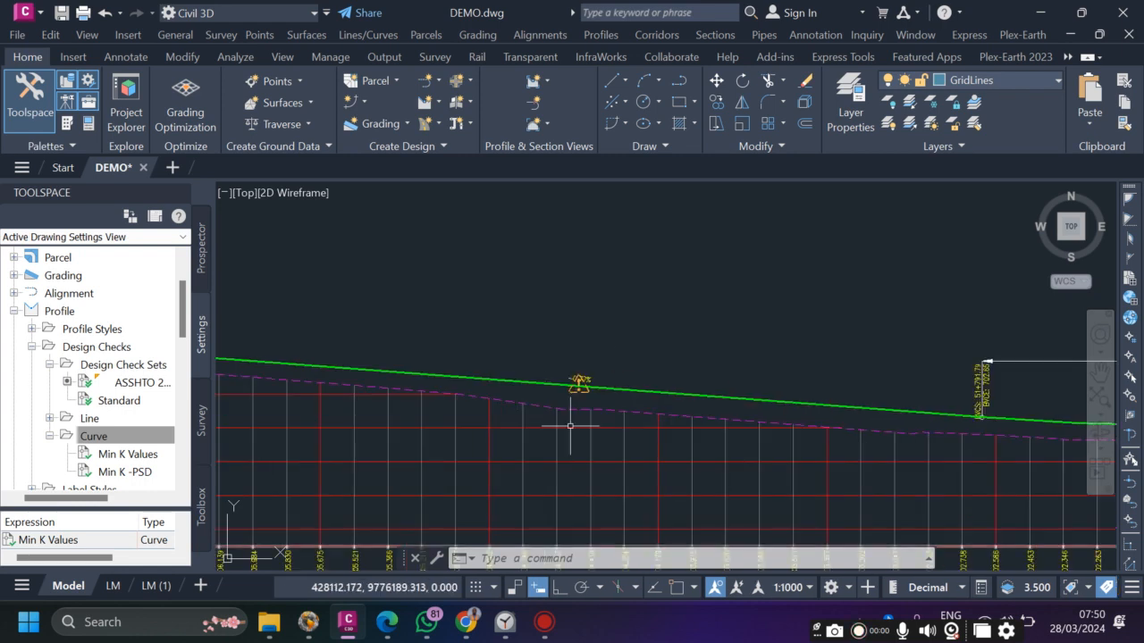
scroll(657, 391, down, 2)
scroll(960, 388, up, 2)
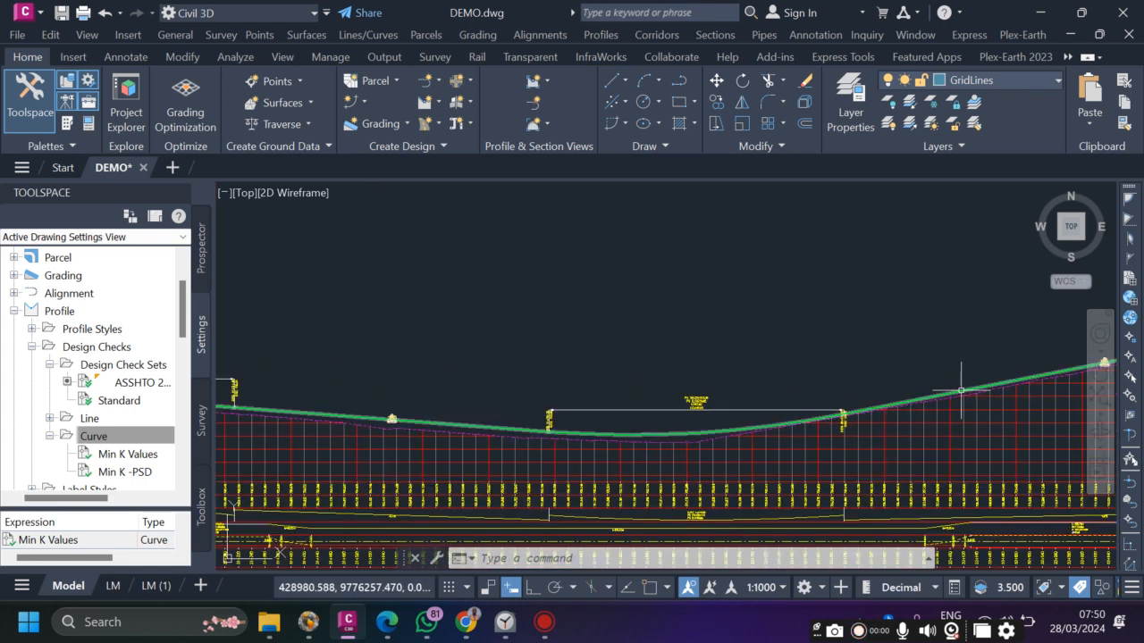
scroll(694, 411, down, 4)
scroll(995, 359, up, 2)
scroll(454, 442, up, 3)
scroll(455, 443, down, 3)
scroll(454, 443, up, 4)
scroll(658, 473, down, 4)
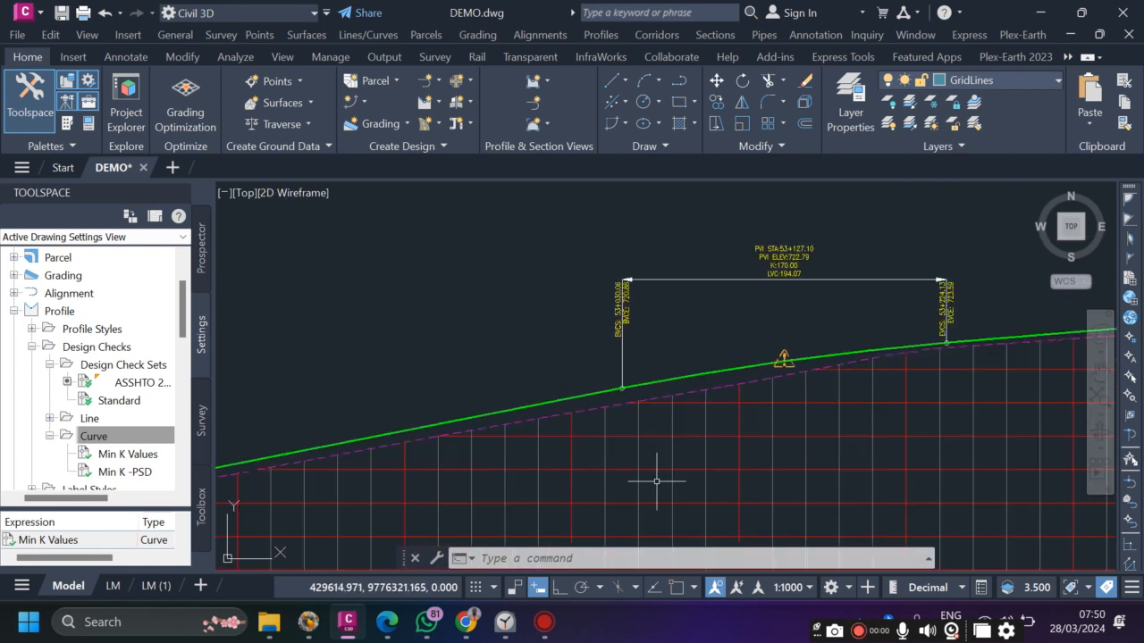